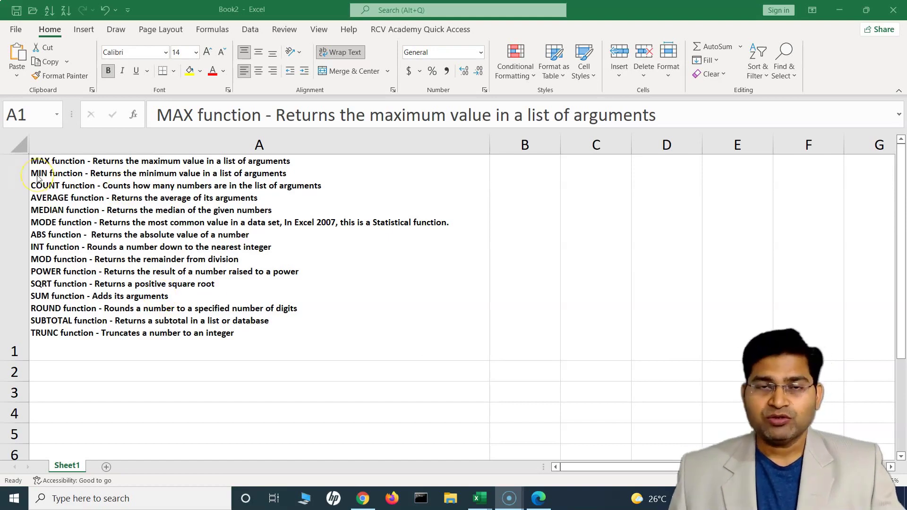
- Select cell A1 to review the list of MAX through TRUNC function descriptions
{"action": "left_click", "coordinate": [36, 199]}
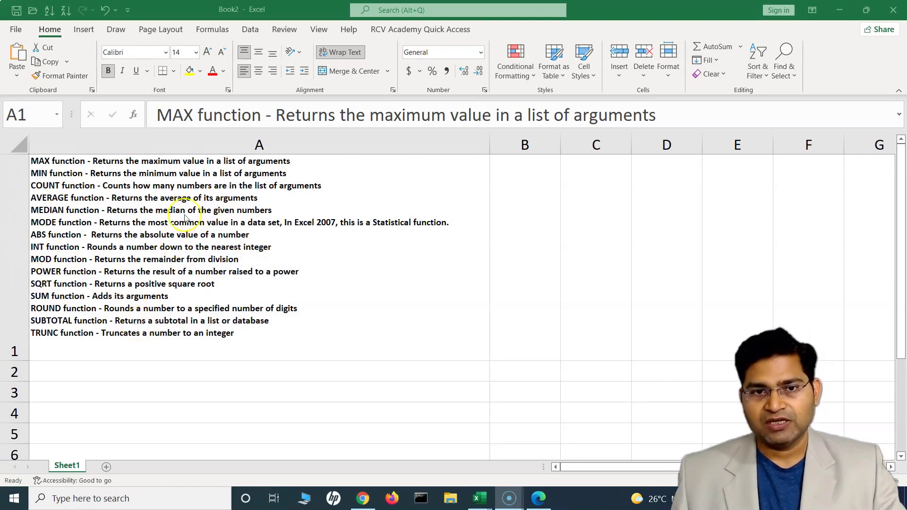
{"action": "left_click", "coordinate": [222, 260]}
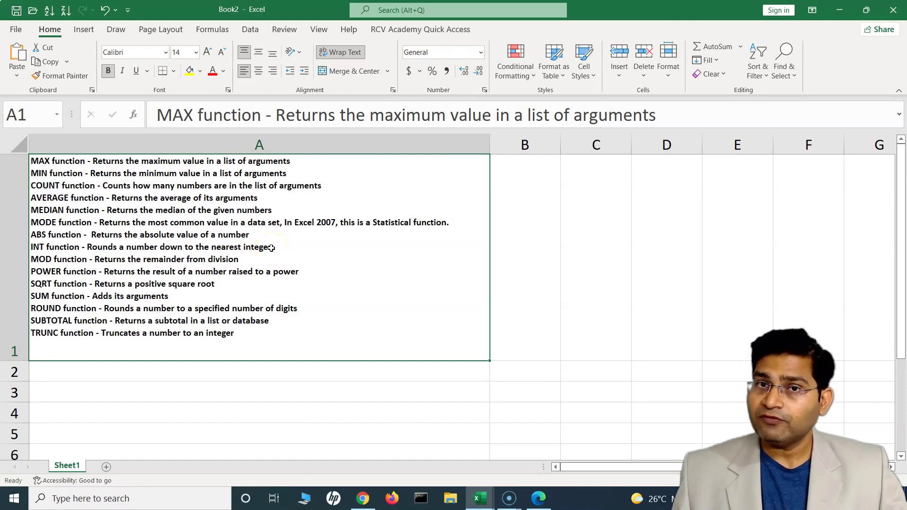
- In the browser, search Google for 'microsoft excel functions'
{"action": "left_click", "coordinate": [539, 498]}
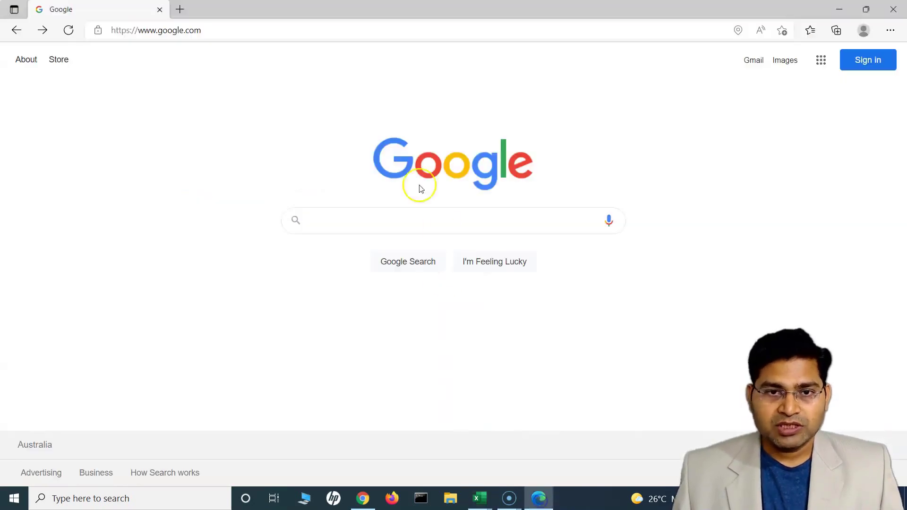
{"action": "left_click", "coordinate": [384, 214]}
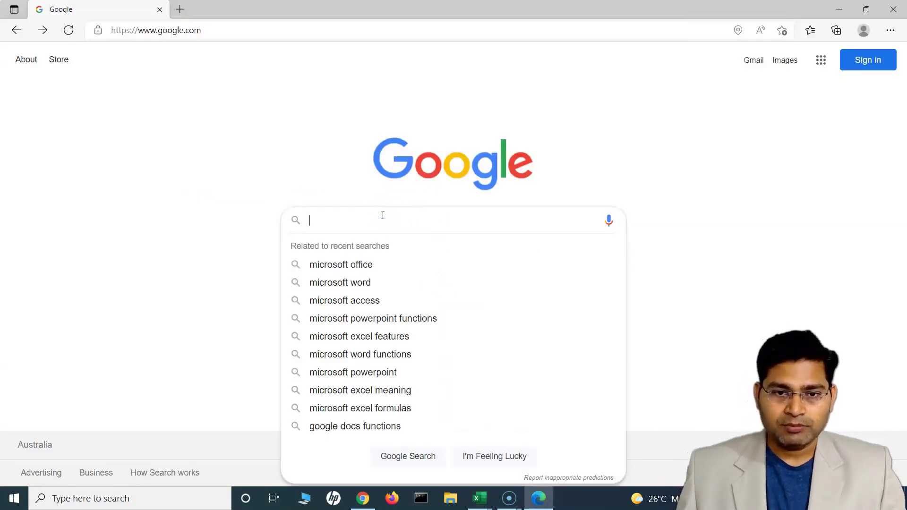
{"action": "type", "text": "mi"}
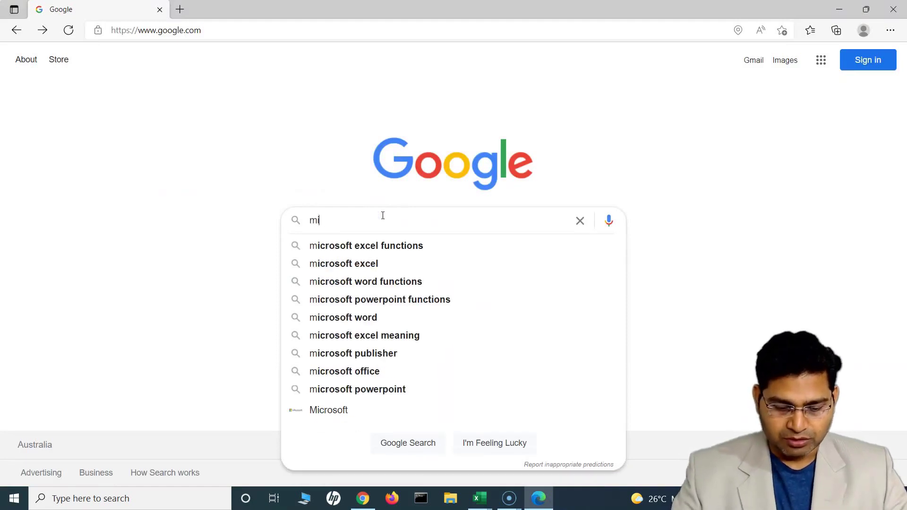
{"action": "type", "text": "crosoft excel functions"}
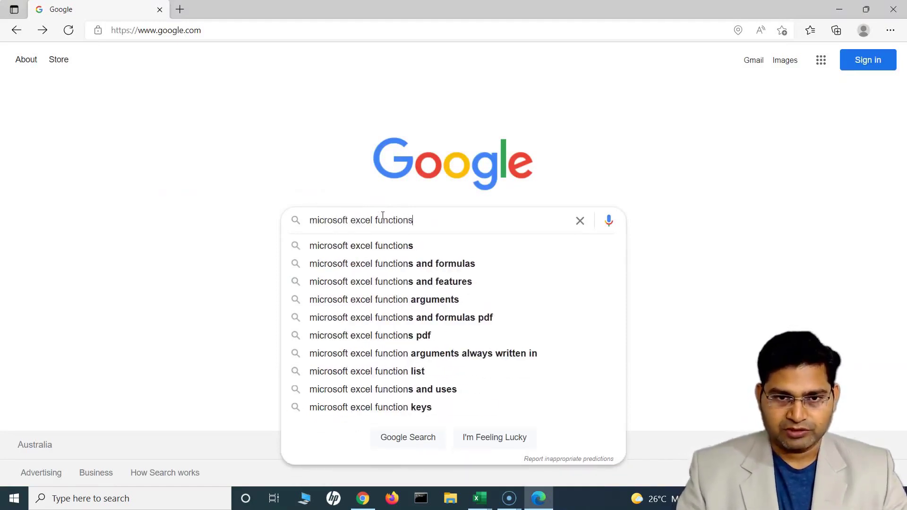
{"action": "key", "text": "Return"}
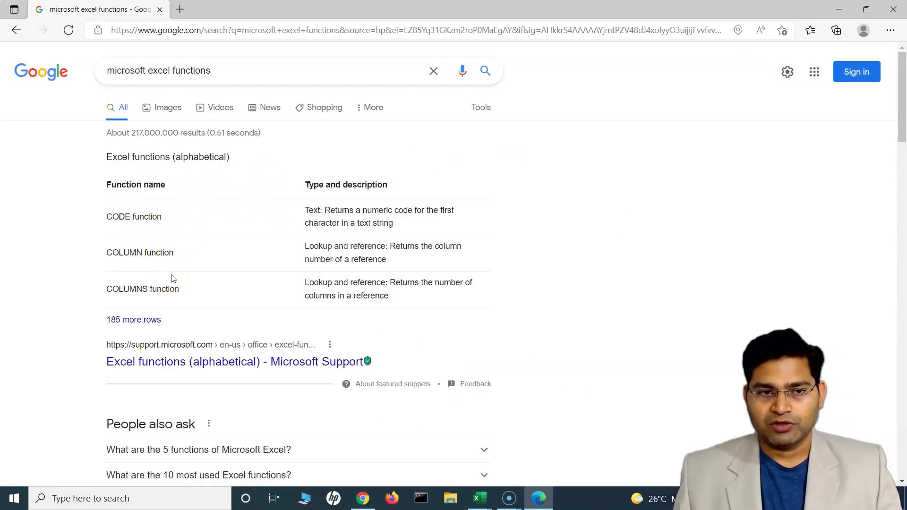
- Open the 'Excel functions (alphabetical)' Microsoft Support page and scroll through its table
{"action": "left_click", "coordinate": [152, 371]}
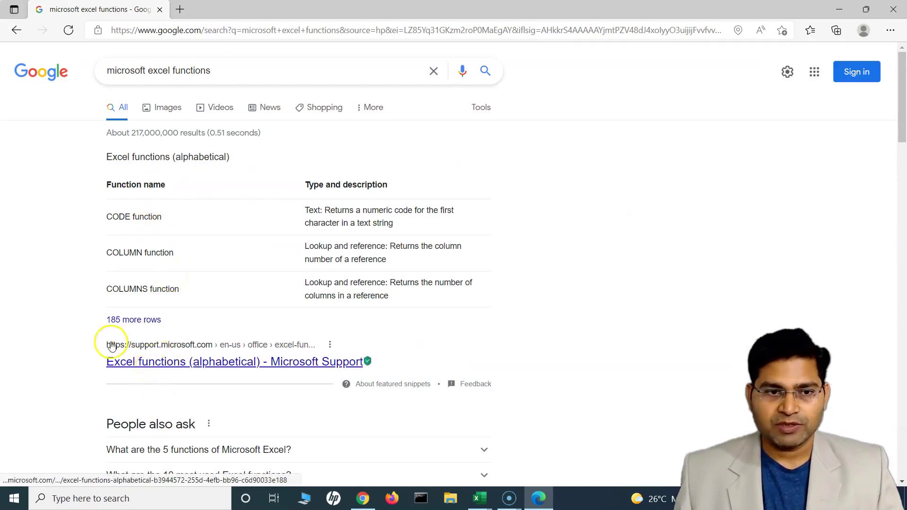
{"action": "left_click", "coordinate": [168, 366]}
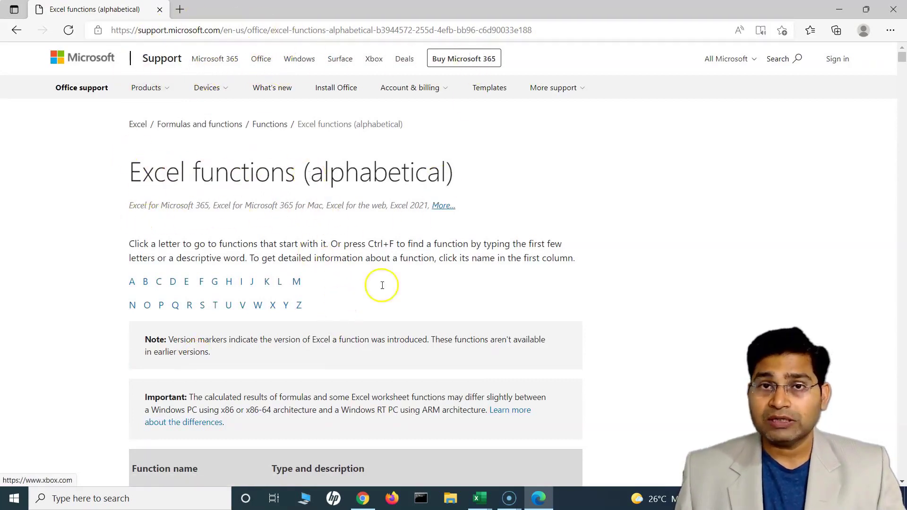
{"action": "scroll", "coordinate": [293, 255], "scroll_direction": "down", "scroll_amount": 7}
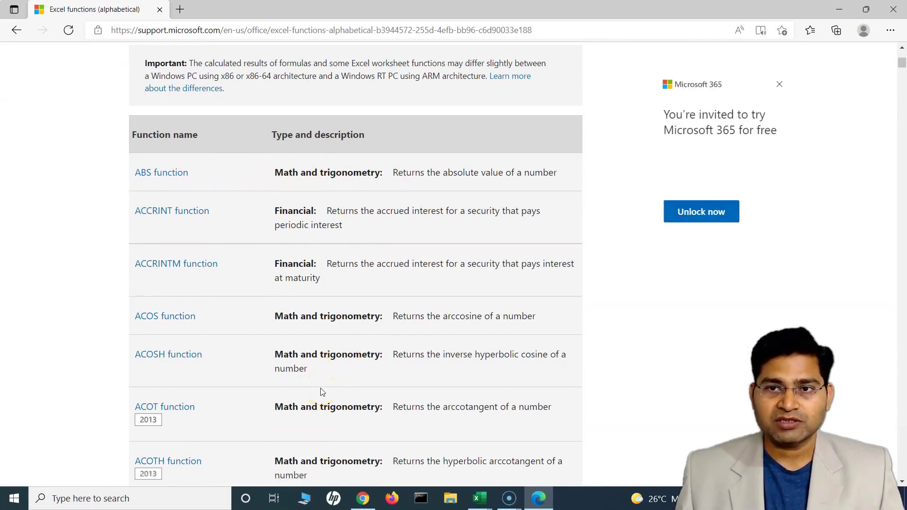
{"action": "scroll", "coordinate": [321, 392], "scroll_direction": "down", "scroll_amount": 4}
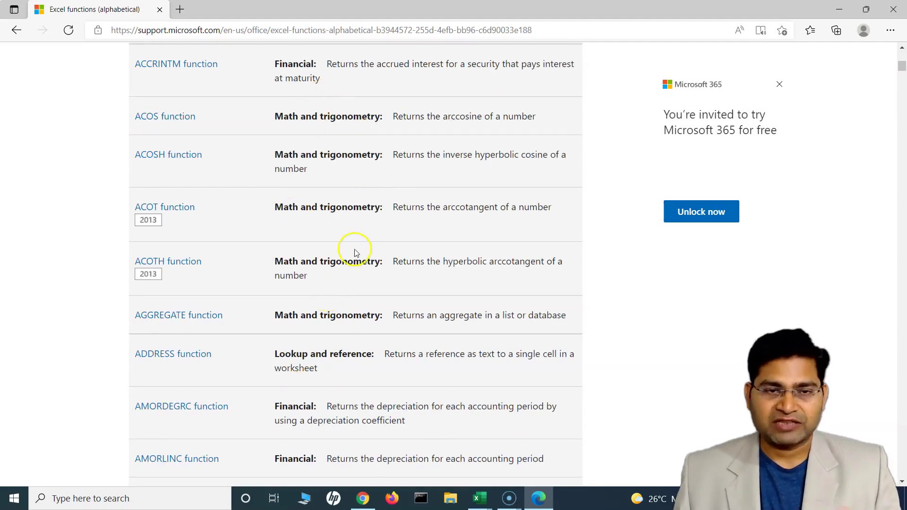
{"action": "scroll", "coordinate": [344, 324], "scroll_direction": "down", "scroll_amount": 2}
{"action": "scroll", "coordinate": [305, 339], "scroll_direction": "up", "scroll_amount": 8}
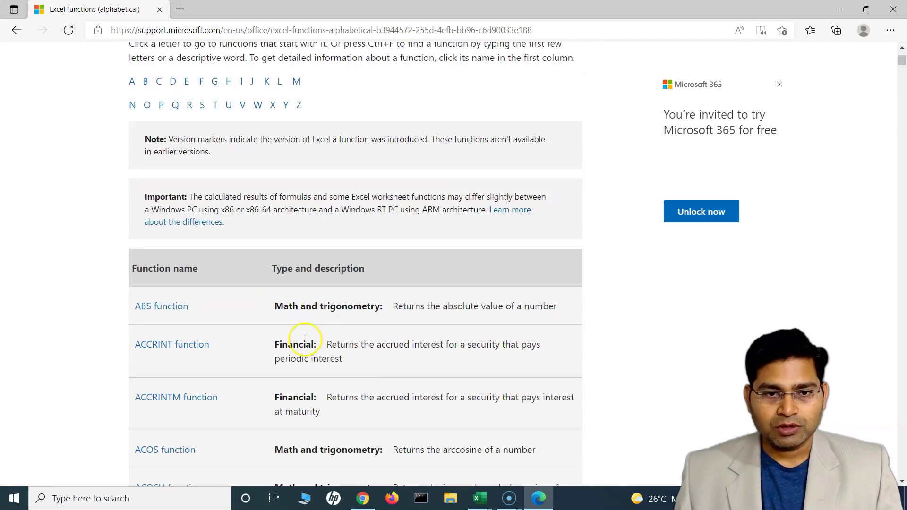
{"action": "scroll", "coordinate": [375, 374], "scroll_direction": "down", "scroll_amount": 10}
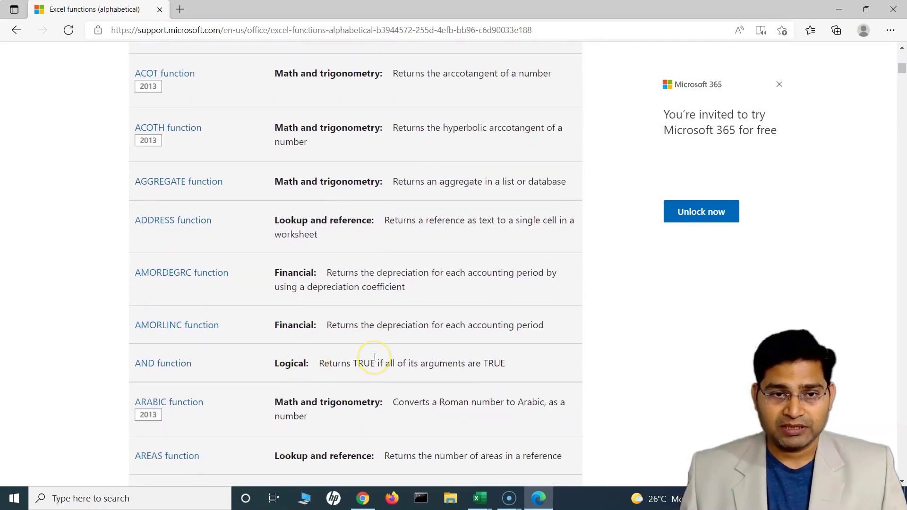
- Find 'stat' on the page to locate Statistical functions such as AVERAGE
{"action": "key", "text": "ctrl+f"}
{"action": "type", "text": "stat"}
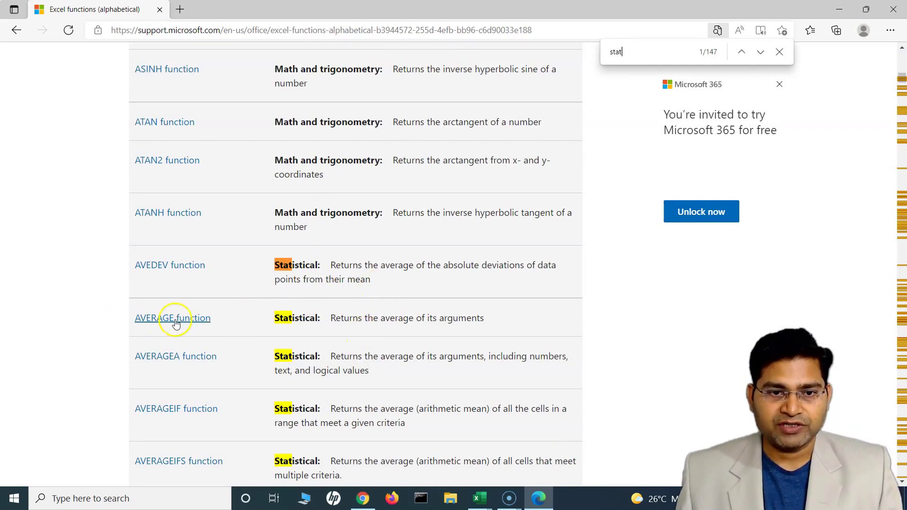
{"action": "left_click_drag", "start_coordinate": [324, 317], "coordinate": [274, 318]}
{"action": "left_click", "coordinate": [414, 324]}
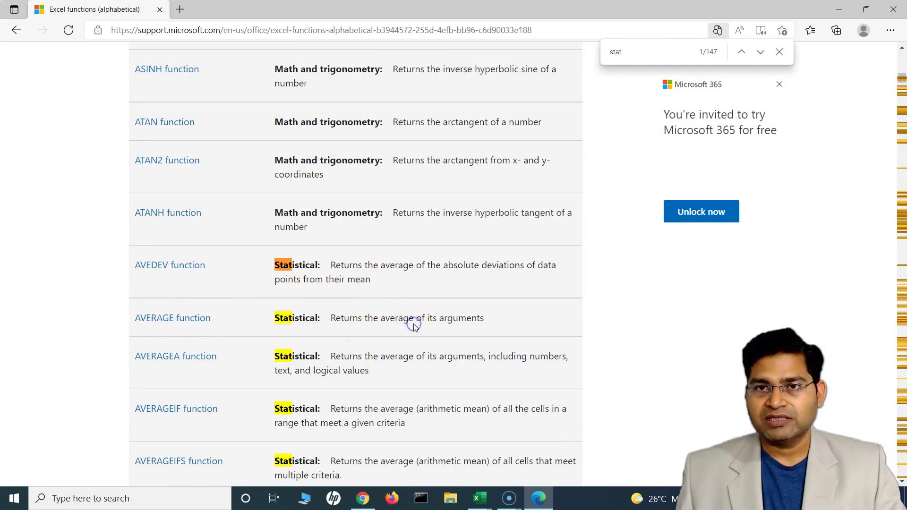
{"action": "scroll", "coordinate": [414, 326], "scroll_direction": "down", "scroll_amount": 8}
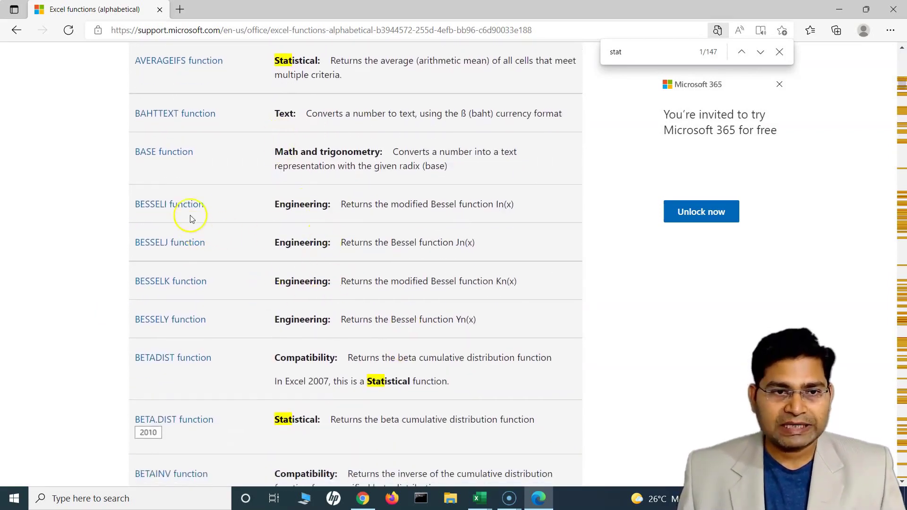
{"action": "scroll", "coordinate": [222, 299], "scroll_direction": "up", "scroll_amount": 8}
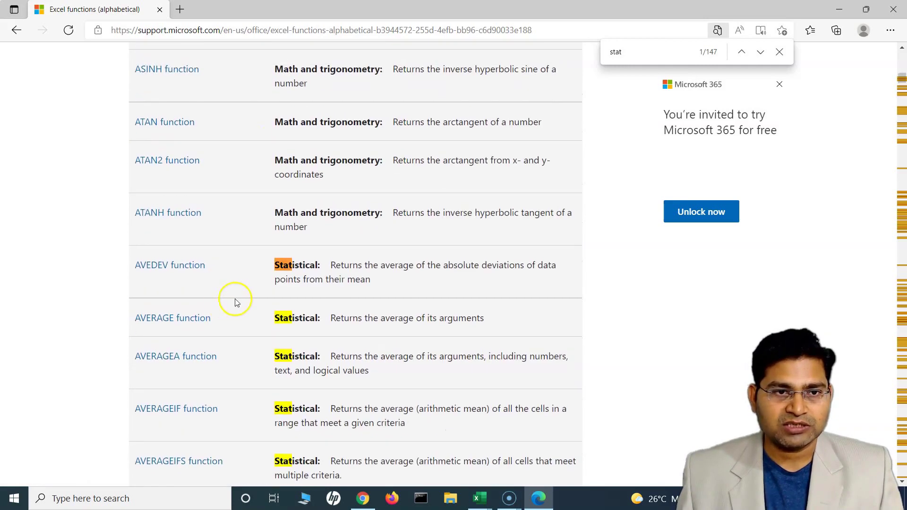
- Read the AVERAGE function article's syntax, remarks and example, then return to the top
{"action": "left_click", "coordinate": [170, 318]}
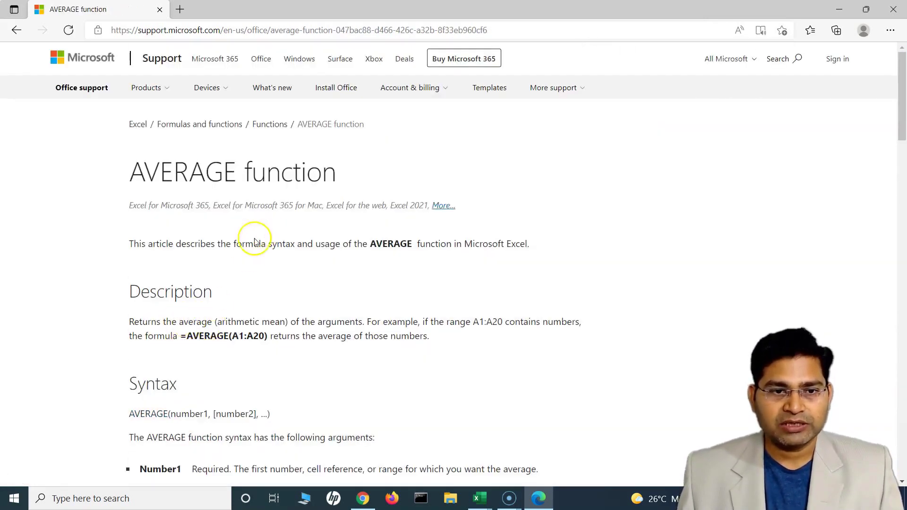
{"action": "scroll", "coordinate": [205, 303], "scroll_direction": "down", "scroll_amount": 6}
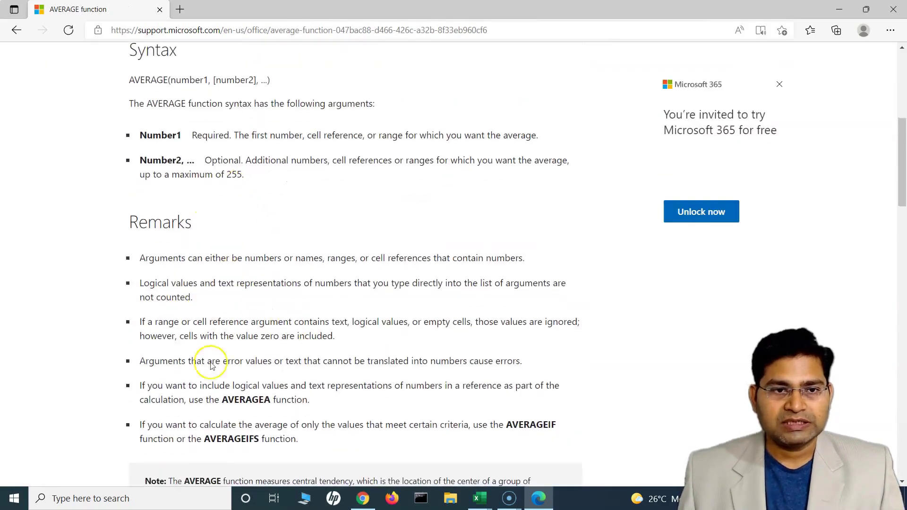
{"action": "scroll", "coordinate": [307, 249], "scroll_direction": "down", "scroll_amount": 7}
{"action": "scroll", "coordinate": [316, 318], "scroll_direction": "down", "scroll_amount": 7}
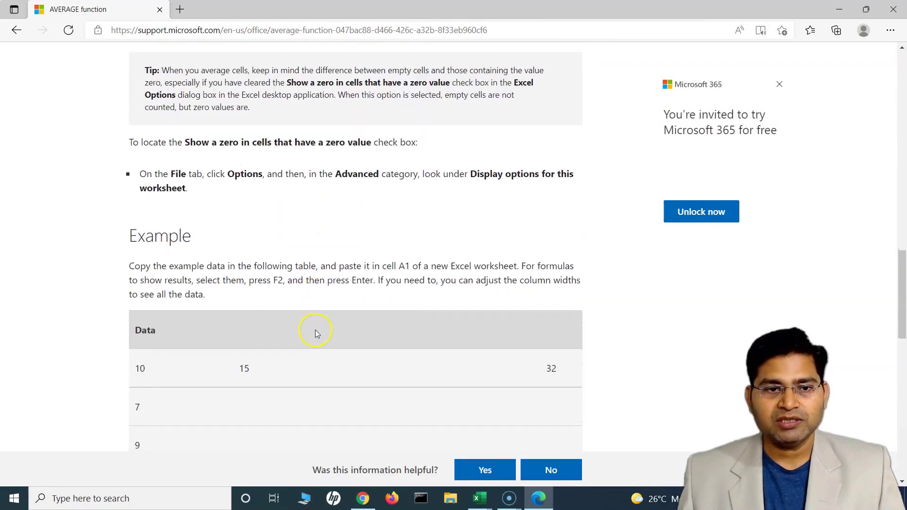
{"action": "scroll", "coordinate": [316, 334], "scroll_direction": "down", "scroll_amount": 4}
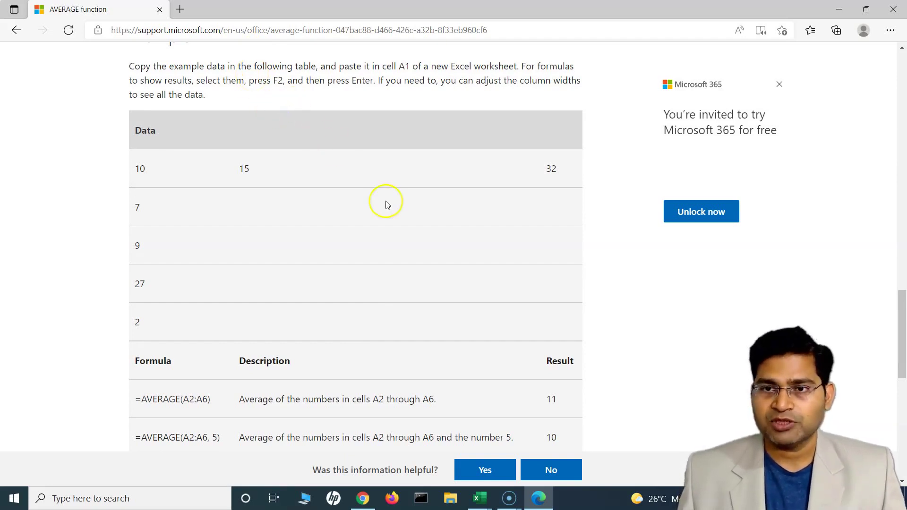
{"action": "scroll", "coordinate": [376, 208], "scroll_direction": "up", "scroll_amount": 15}
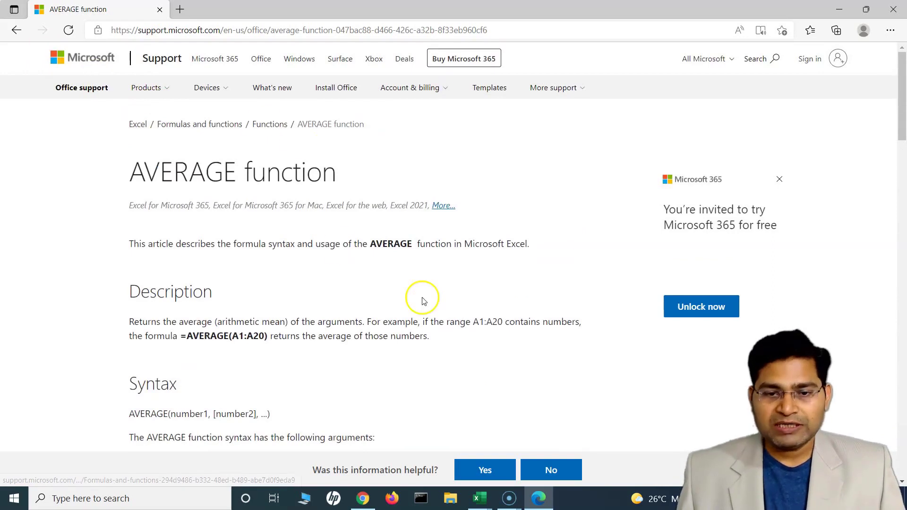
- Return to the Book2 workbook and shorten row 1 holding the function list
{"action": "left_click", "coordinate": [479, 499]}
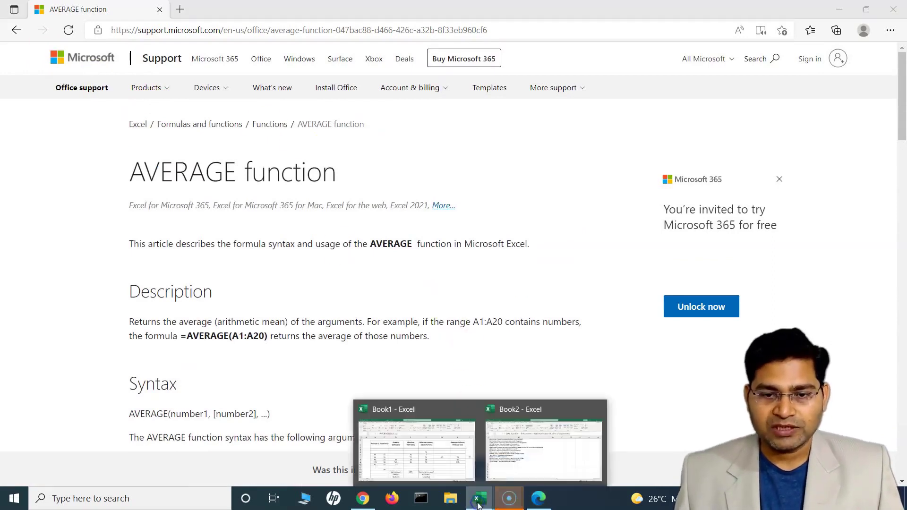
{"action": "left_click", "coordinate": [530, 467]}
{"action": "left_click", "coordinate": [162, 188]}
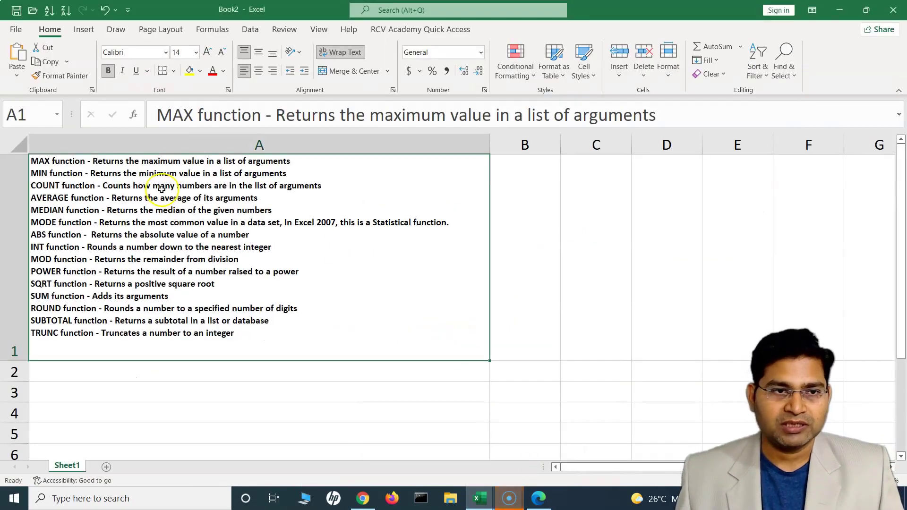
{"action": "left_click", "coordinate": [450, 376]}
{"action": "left_click_drag", "start_coordinate": [24, 360], "coordinate": [25, 338]}
- Add a 'Numbers' heading in B2 and enter 45, 566 and 33 below it
{"action": "left_click", "coordinate": [525, 354]}
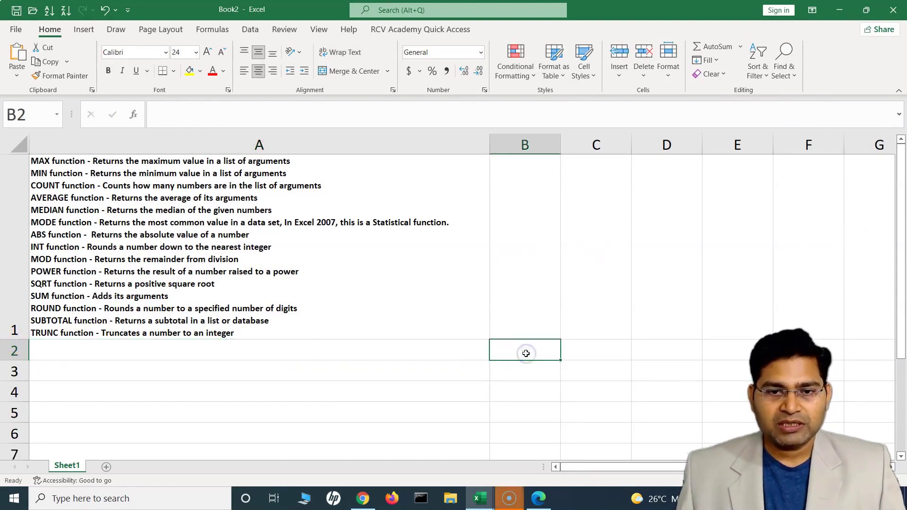
{"action": "type", "text": "Numbers"}
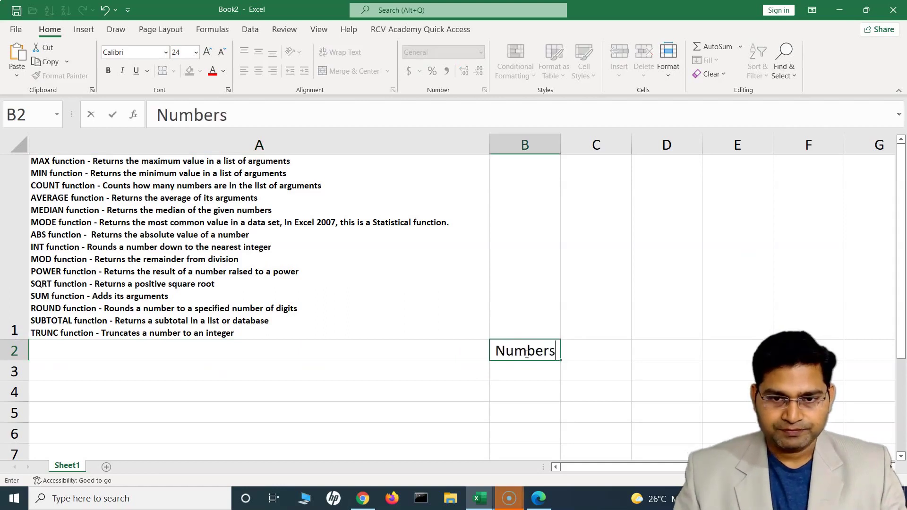
{"action": "double_click", "coordinate": [517, 373]}
{"action": "type", "text": "45"}
{"action": "key", "text": "Return"}
{"action": "type", "text": "566"}
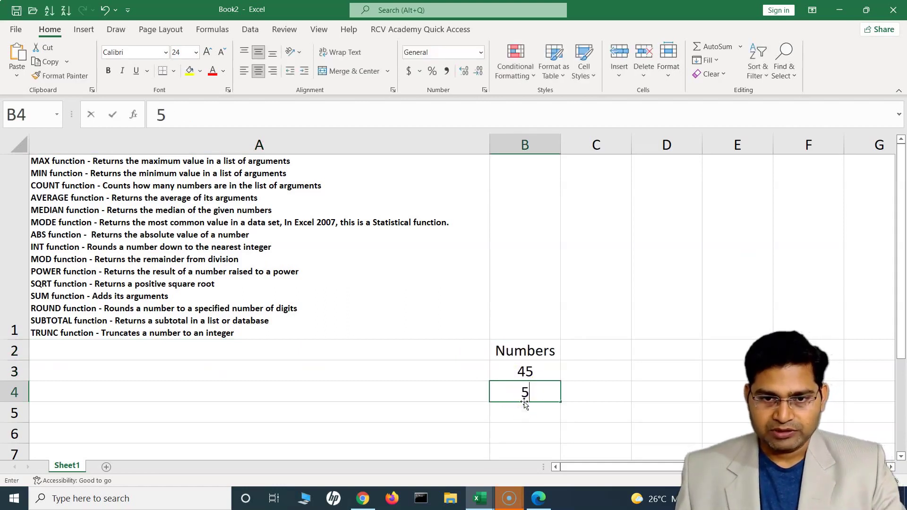
{"action": "key", "text": "Return"}
{"action": "type", "text": "33"}
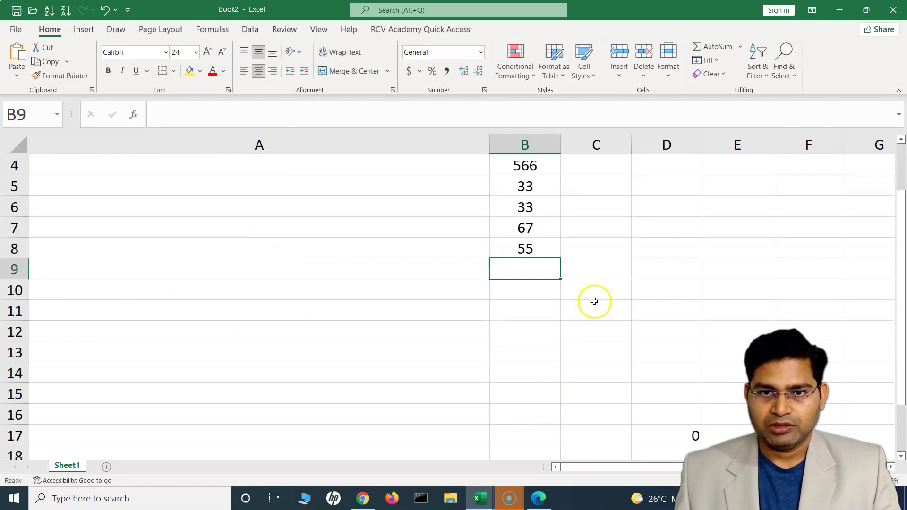
- Shrink row 1 and narrow column A so the numbers in B3:B8 are in view
{"action": "scroll", "coordinate": [595, 304], "scroll_direction": "up", "scroll_amount": 1}
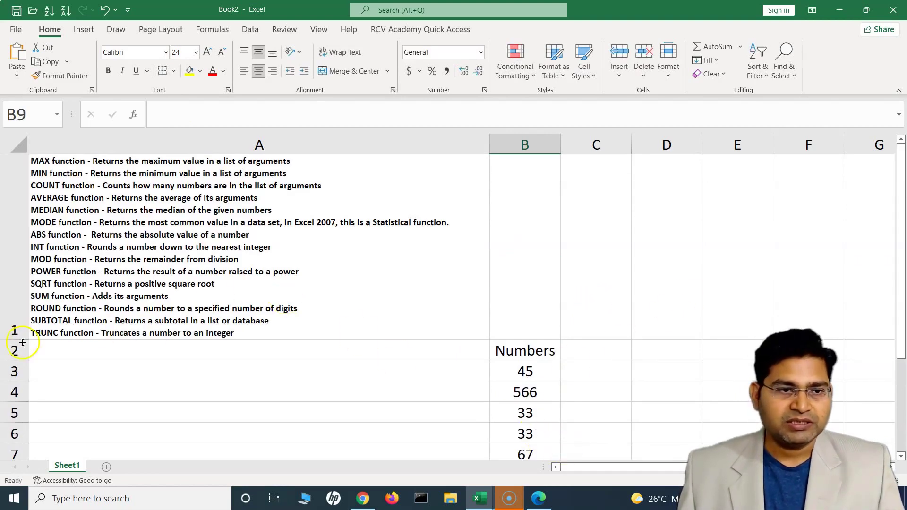
{"action": "left_click_drag", "start_coordinate": [22, 338], "coordinate": [23, 211]}
{"action": "left_click_drag", "start_coordinate": [534, 243], "coordinate": [525, 347]}
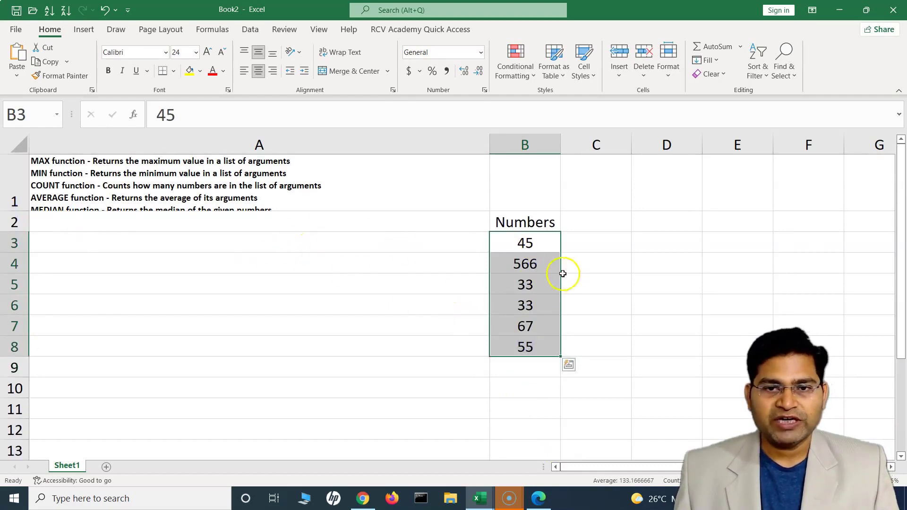
{"action": "left_click", "coordinate": [661, 243]}
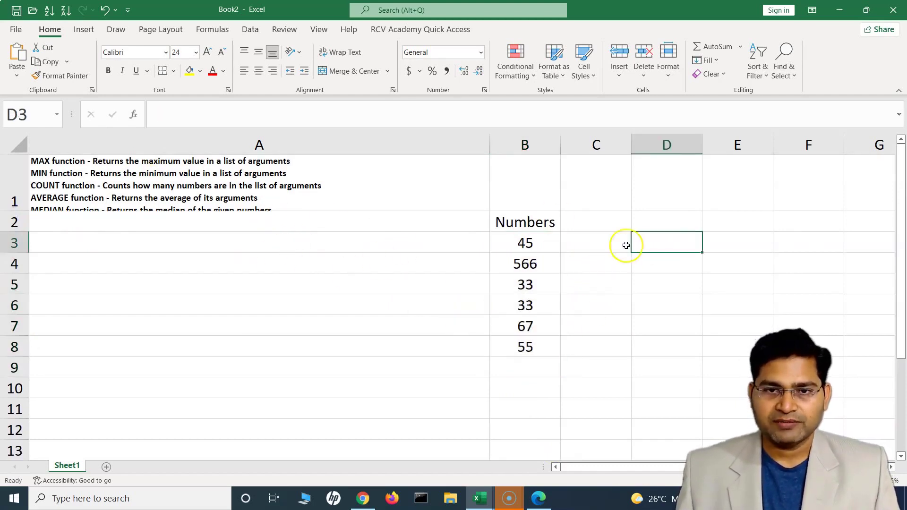
{"action": "left_click_drag", "start_coordinate": [489, 146], "coordinate": [336, 137]}
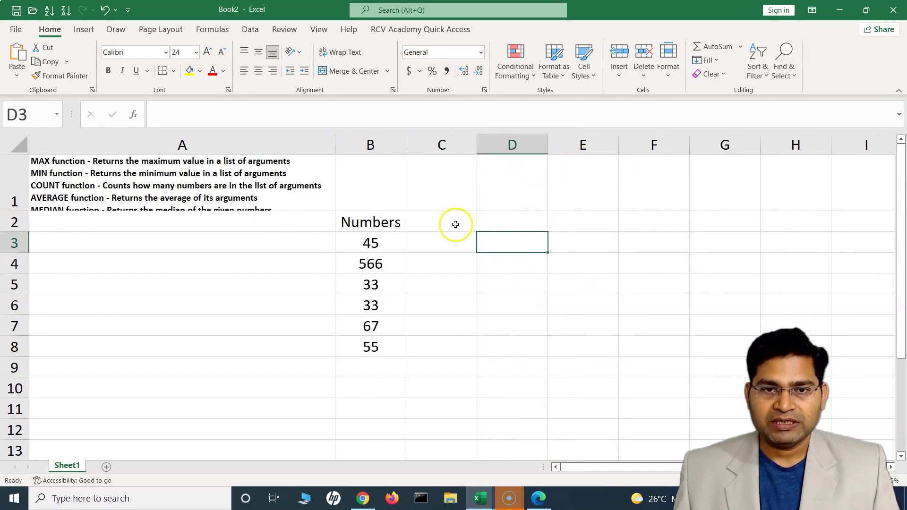
- Enter =MAX(B3:B8) in D3, which returns 566
{"action": "type", "text": "=MAX"}
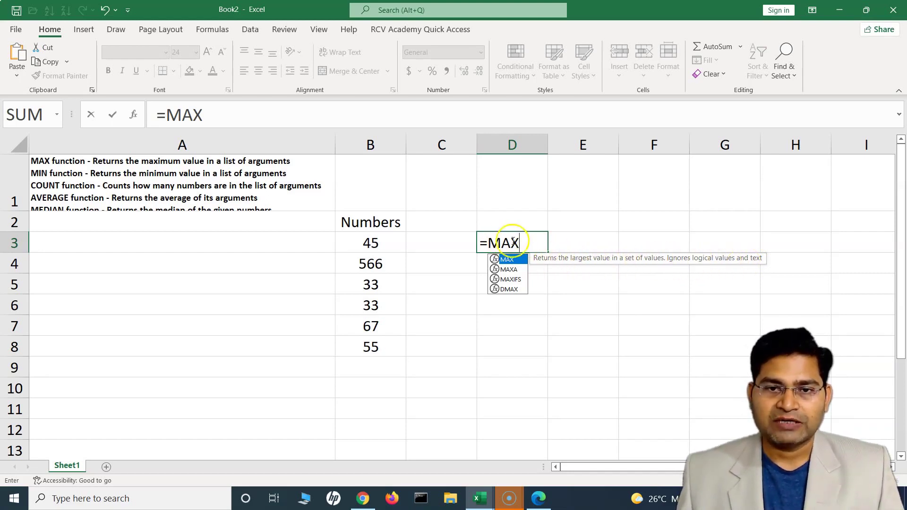
{"action": "type", "text": "("}
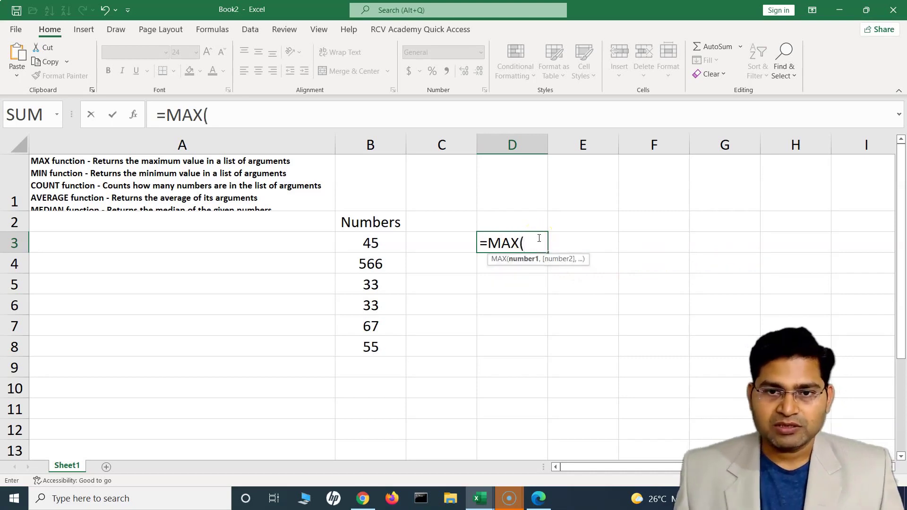
{"action": "left_click_drag", "start_coordinate": [373, 241], "coordinate": [374, 341]}
{"action": "type", "text": ")"}
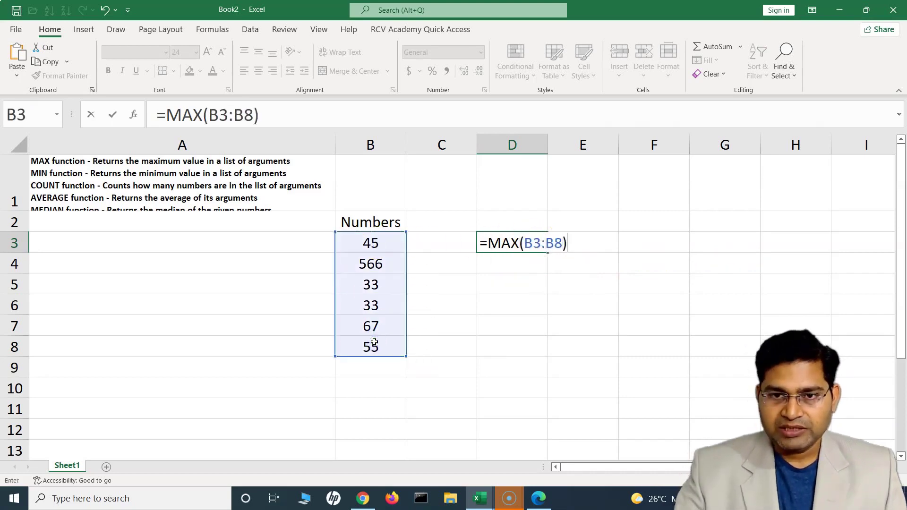
{"action": "key", "text": "Return"}
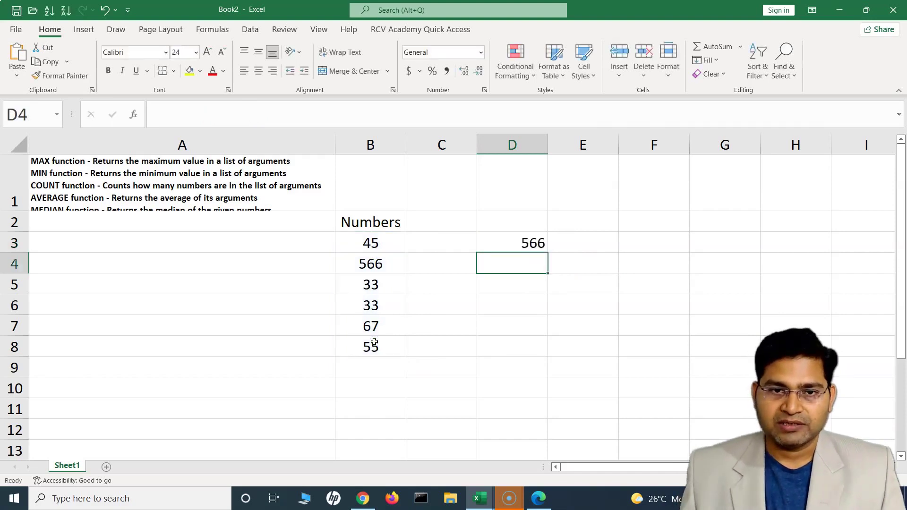
{"action": "left_click", "coordinate": [496, 236]}
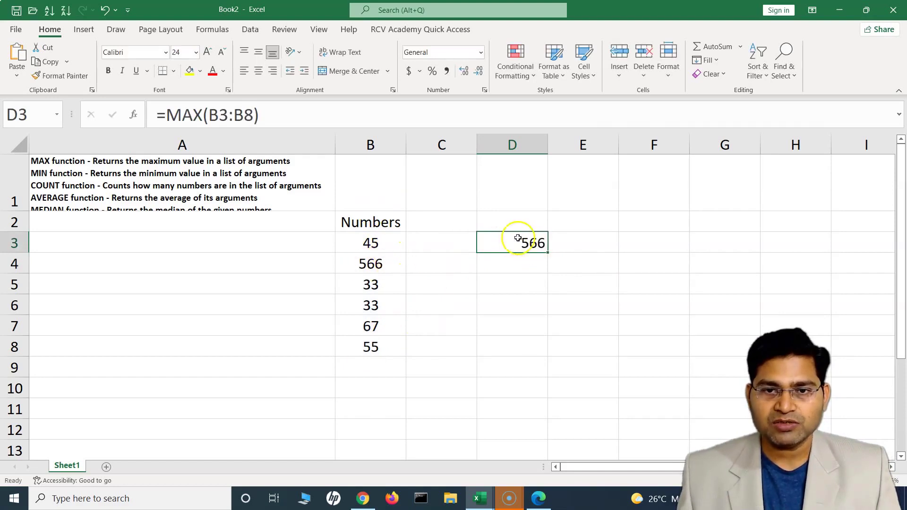
{"action": "left_click", "coordinate": [502, 265]}
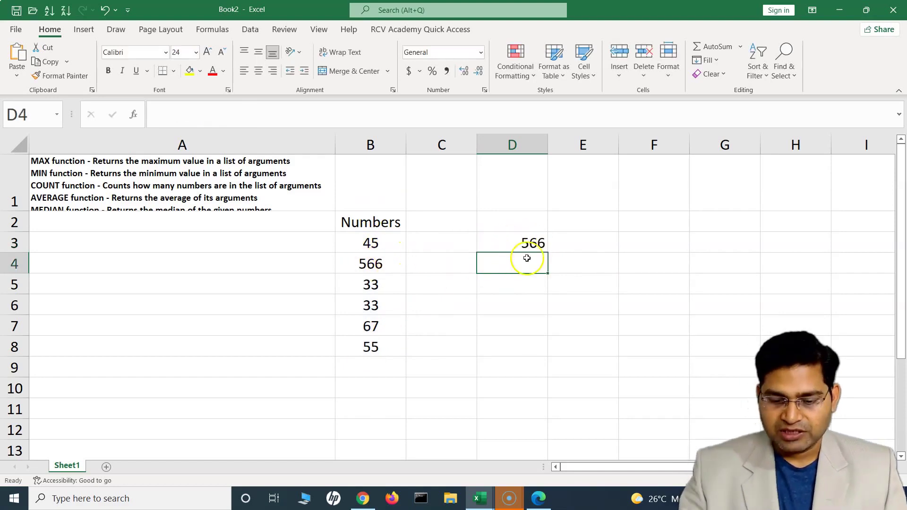
- Enter =MIN(B3:B8) in D4, which returns 33
{"action": "type", "text": "=MIN"}
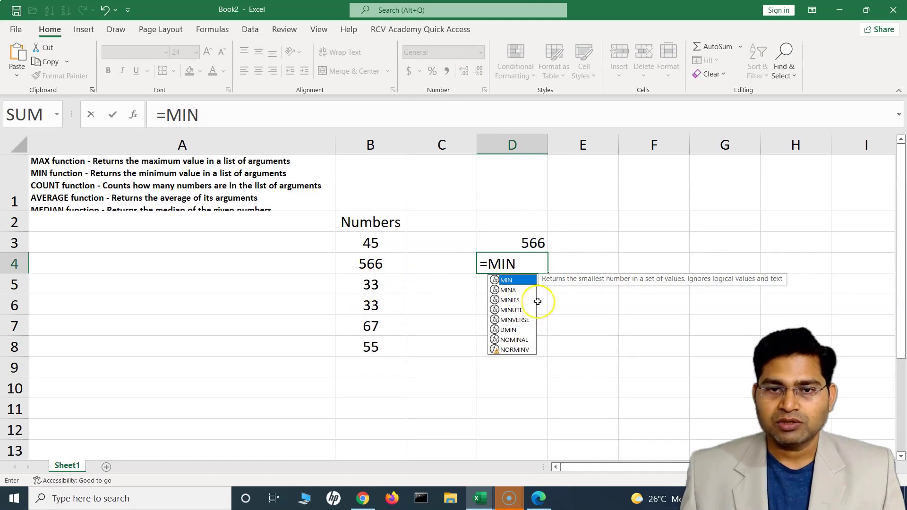
{"action": "type", "text": "("}
{"action": "left_click_drag", "start_coordinate": [383, 235], "coordinate": [380, 346]}
{"action": "type", "text": ")"}
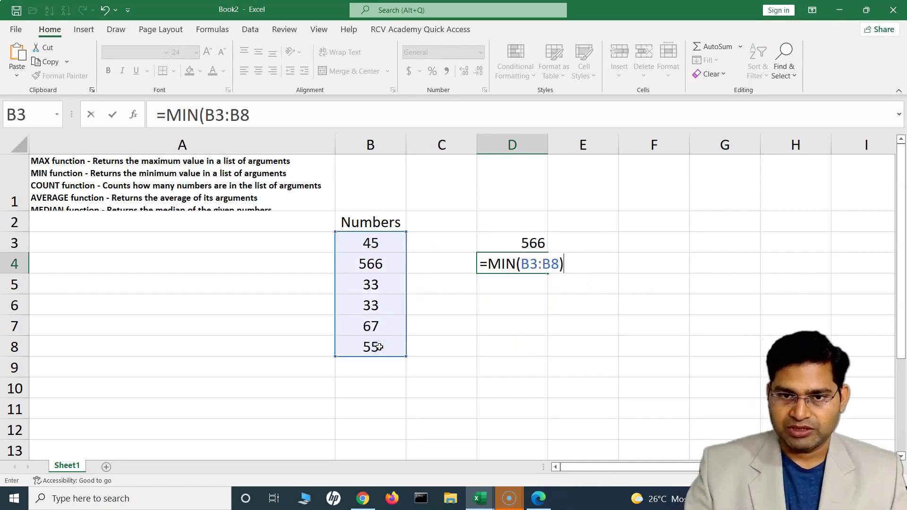
{"action": "key", "text": "Return"}
{"action": "left_click", "coordinate": [517, 261]}
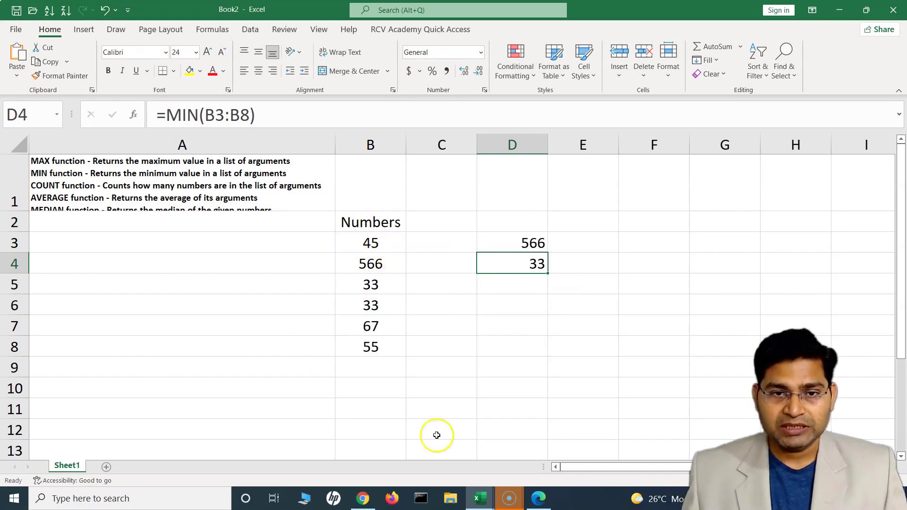
{"action": "left_click", "coordinate": [524, 283]}
- Enter =COUNT(B3:B8) in D5
{"action": "type", "text": "=COUNT"}
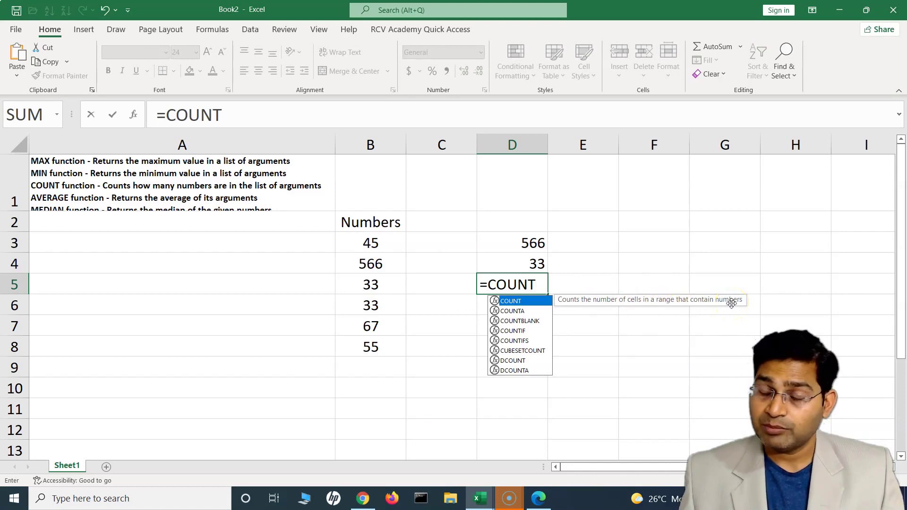
{"action": "type", "text": "("}
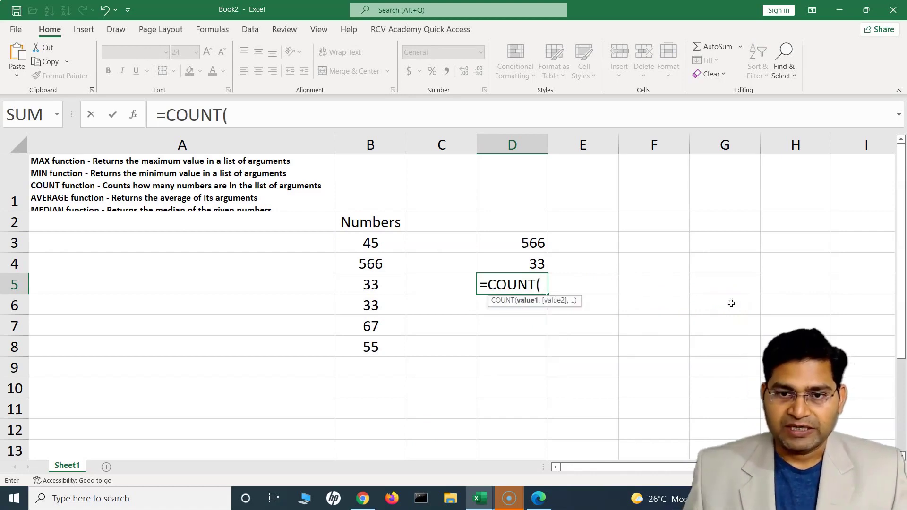
{"action": "left_click_drag", "start_coordinate": [396, 250], "coordinate": [381, 353]}
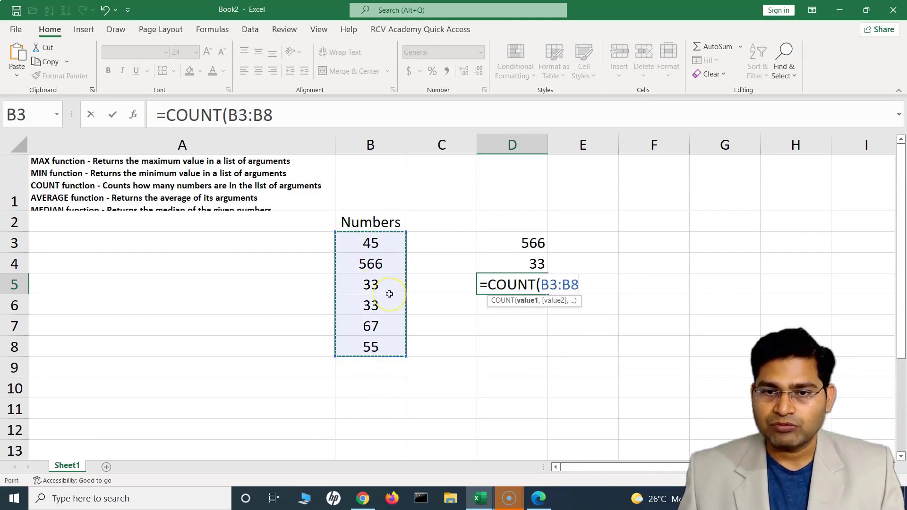
{"action": "key", "text": "Return"}
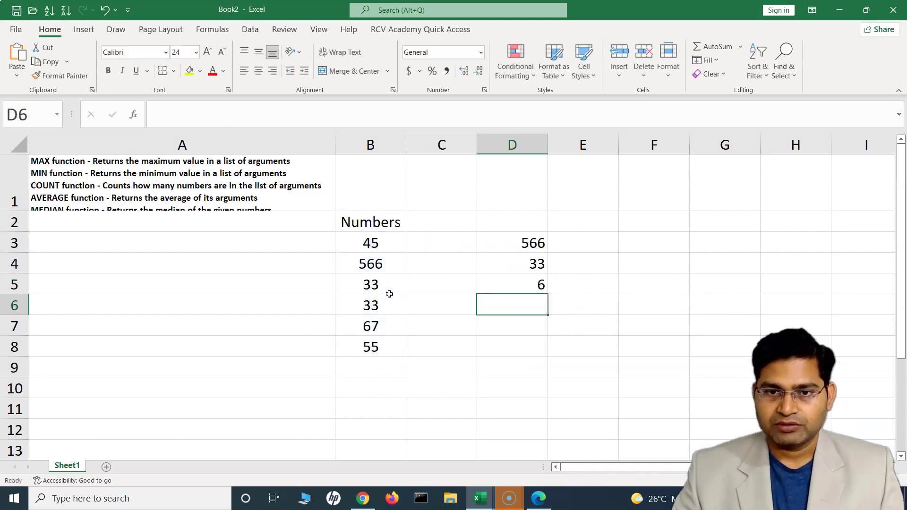
{"action": "left_click", "coordinate": [496, 284]}
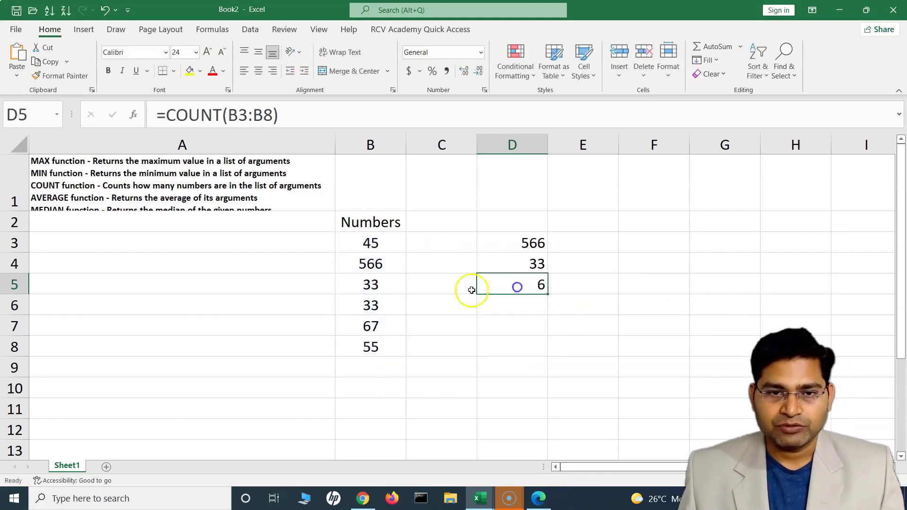
- Extend the COUNT range in D5 to B3:B12
{"action": "double_click", "coordinate": [515, 290]}
{"action": "left_click_drag", "start_coordinate": [405, 356], "coordinate": [401, 436]}
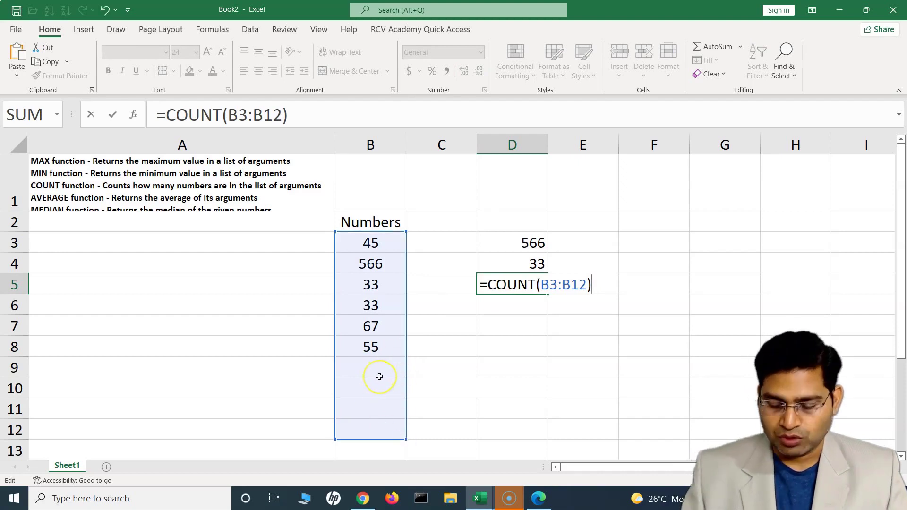
{"action": "key", "text": "Return"}
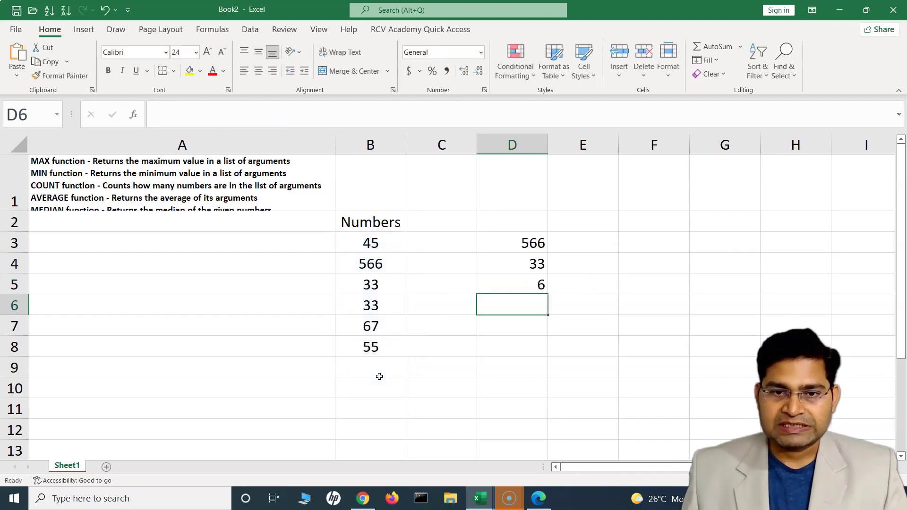
{"action": "left_click", "coordinate": [509, 283]}
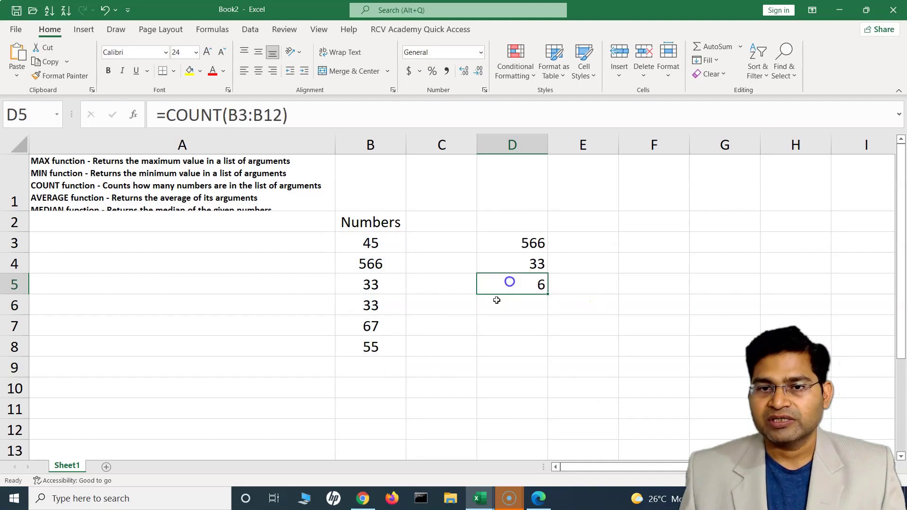
{"action": "left_click", "coordinate": [524, 310]}
{"action": "type", "text": "=COUNT"}
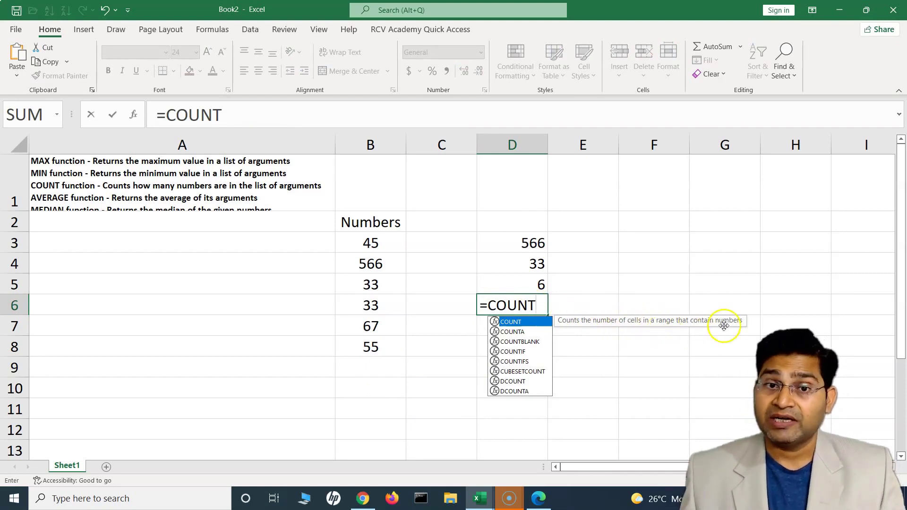
{"action": "left_click", "coordinate": [537, 285]}
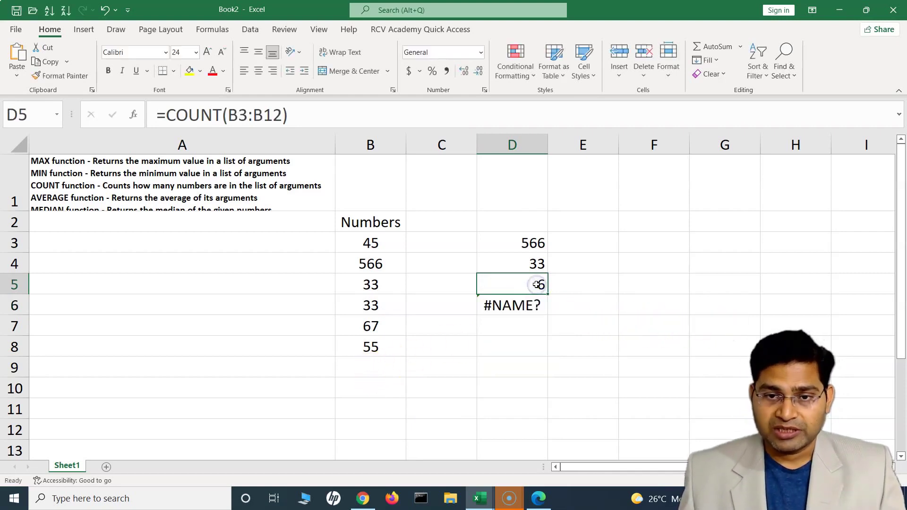
{"action": "double_click", "coordinate": [537, 285]}
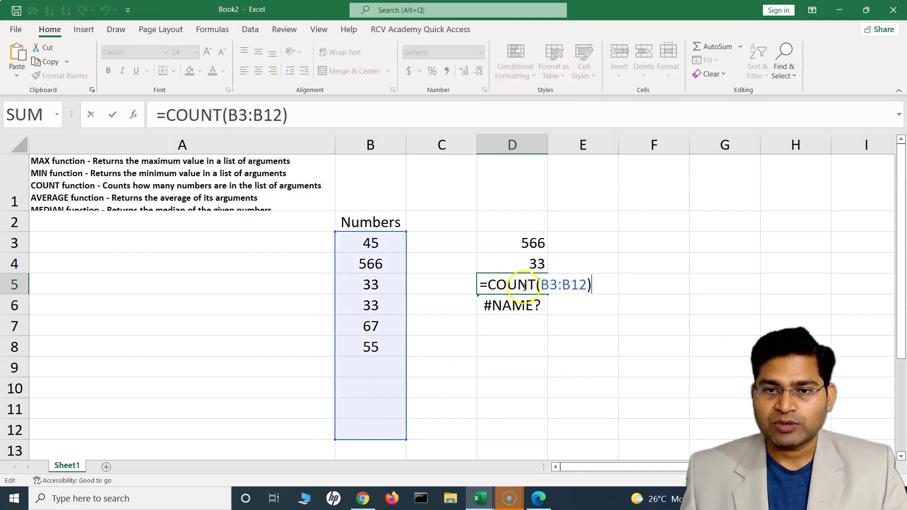
{"action": "key", "text": "Return"}
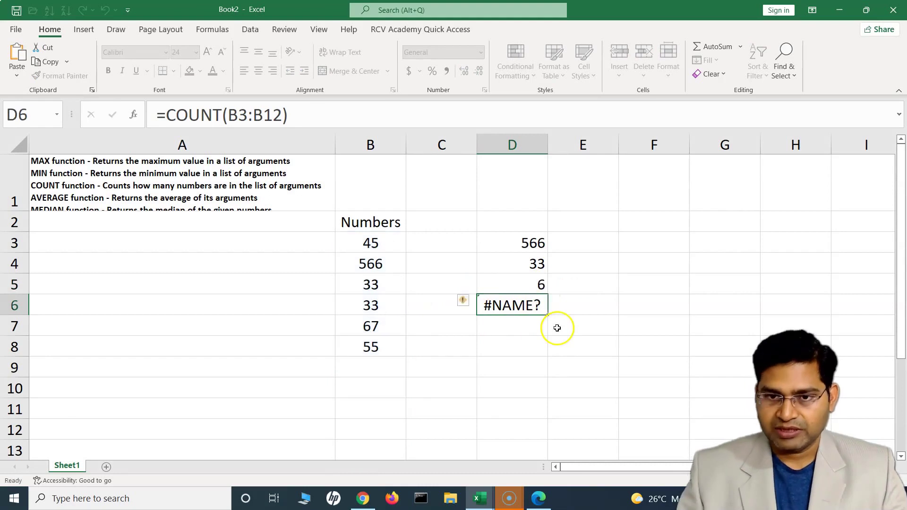
- Test the count with a 3 in B10, then delete that value and the D6 error
{"action": "left_click", "coordinate": [360, 390]}
{"action": "type", "text": "3"}
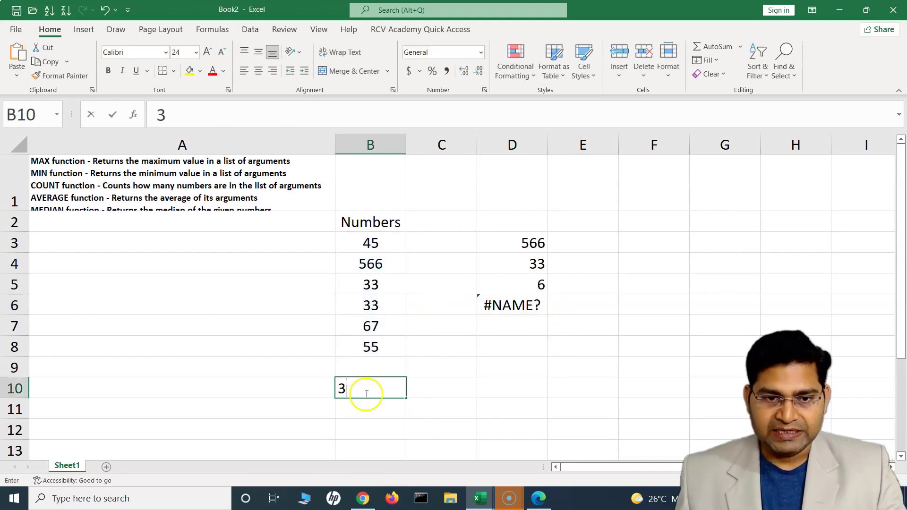
{"action": "left_click", "coordinate": [441, 390]}
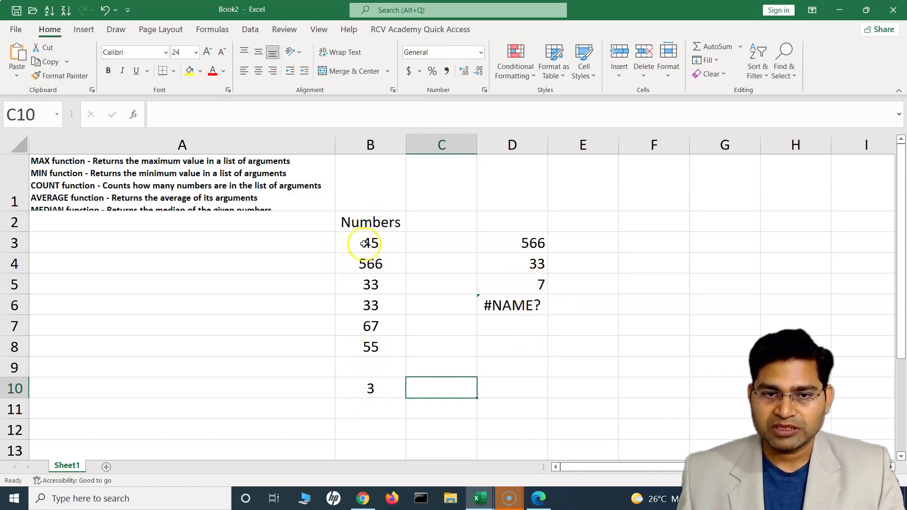
{"action": "left_click", "coordinate": [375, 389]}
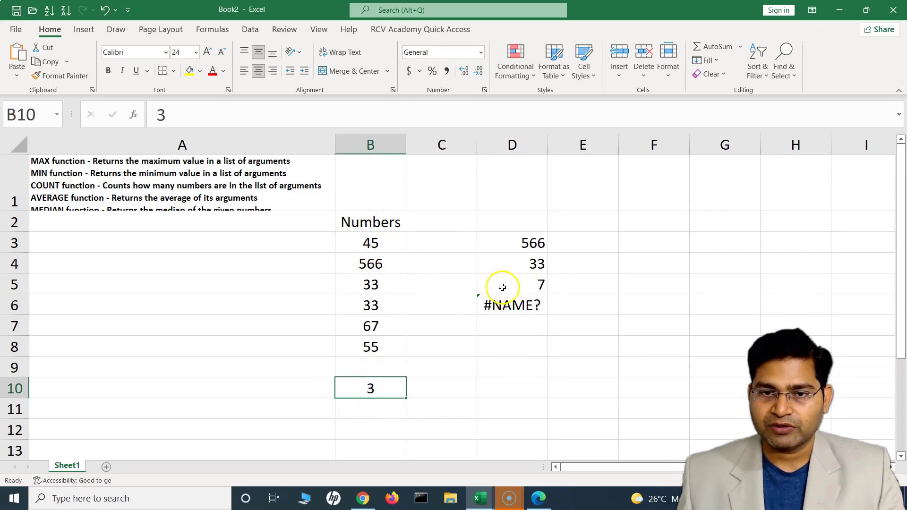
{"action": "left_click", "coordinate": [502, 285]}
{"action": "key", "text": "F2"}
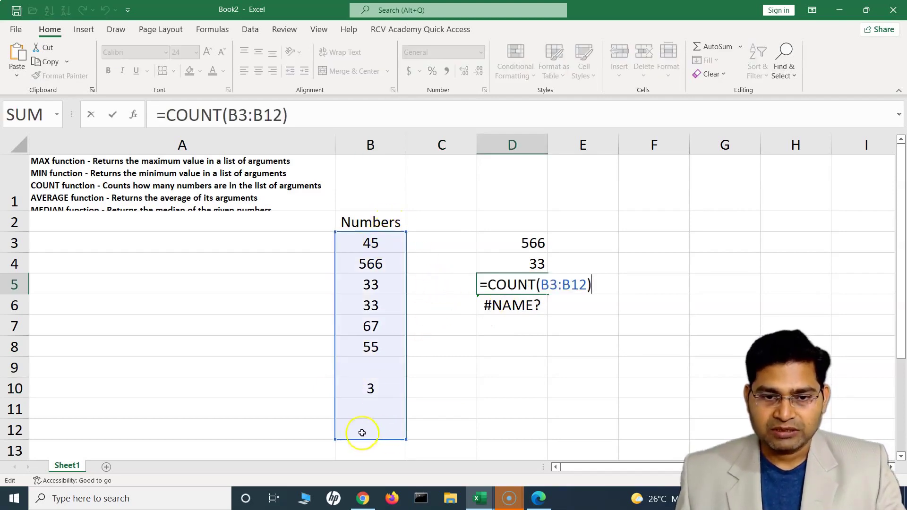
{"action": "left_click", "coordinate": [535, 307]}
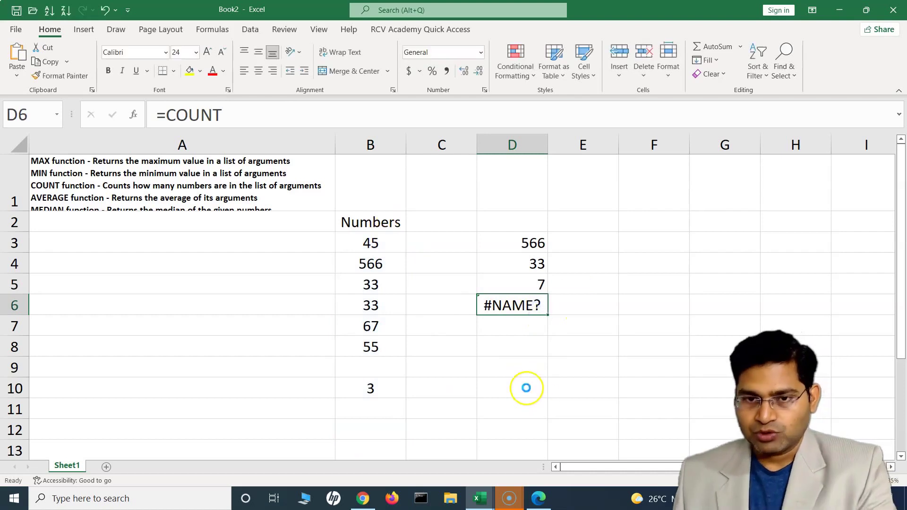
{"action": "key", "text": "Delete"}
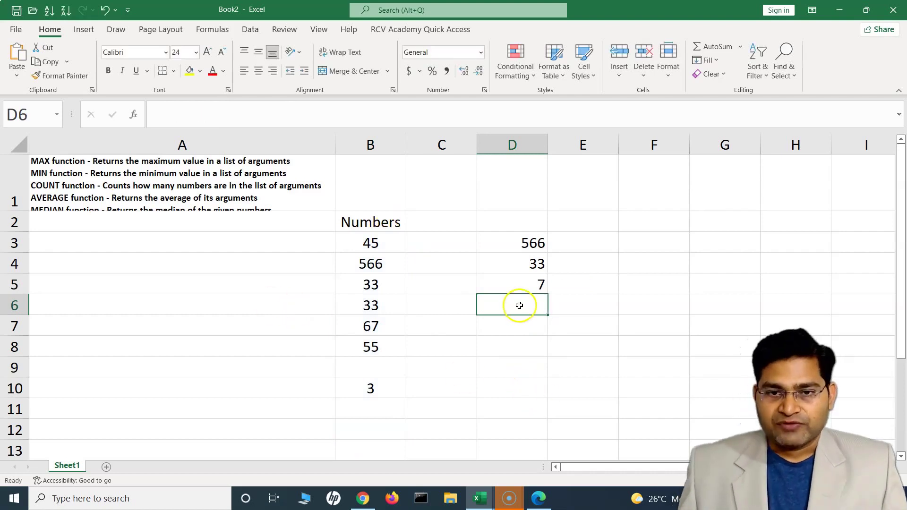
{"action": "left_click", "coordinate": [382, 386]}
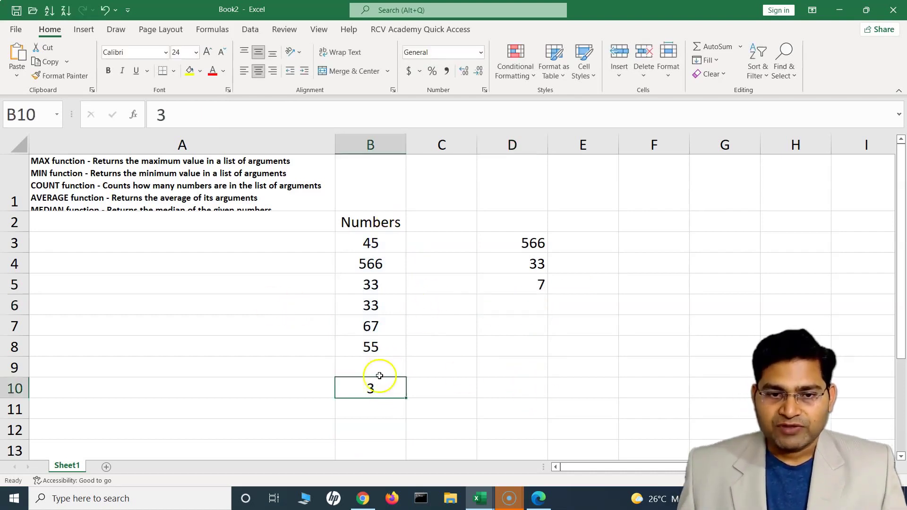
{"action": "key", "text": "Delete"}
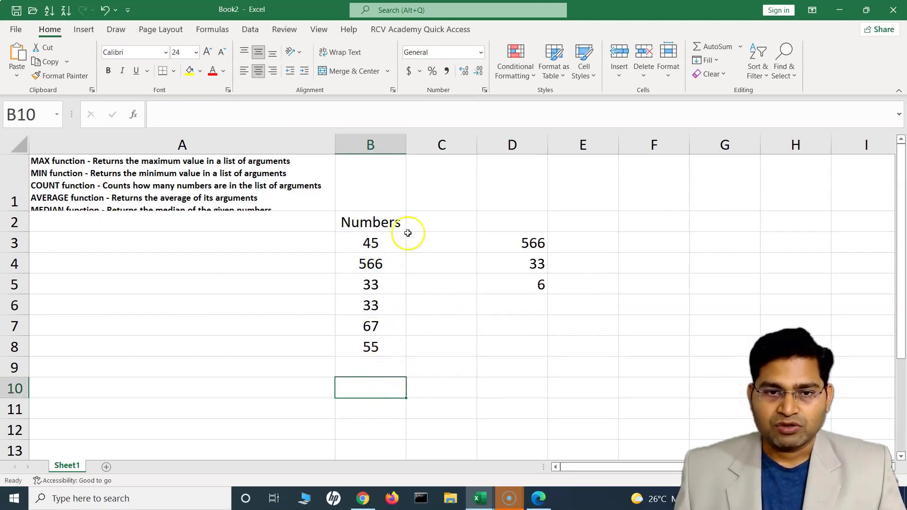
- Enter =AVERAGE(B3:B8) in D6, which returns 133.1667
{"action": "left_click", "coordinate": [534, 312]}
{"action": "type", "text": "="}
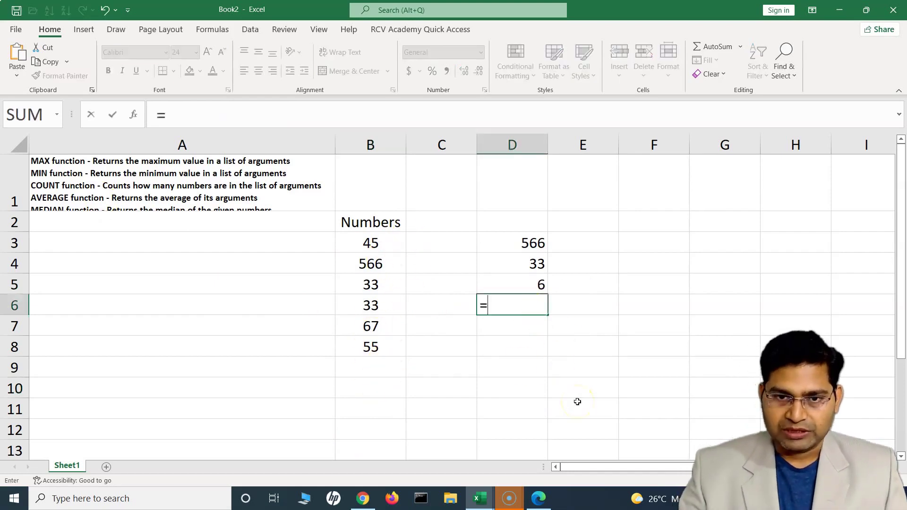
{"action": "type", "text": "AVE"}
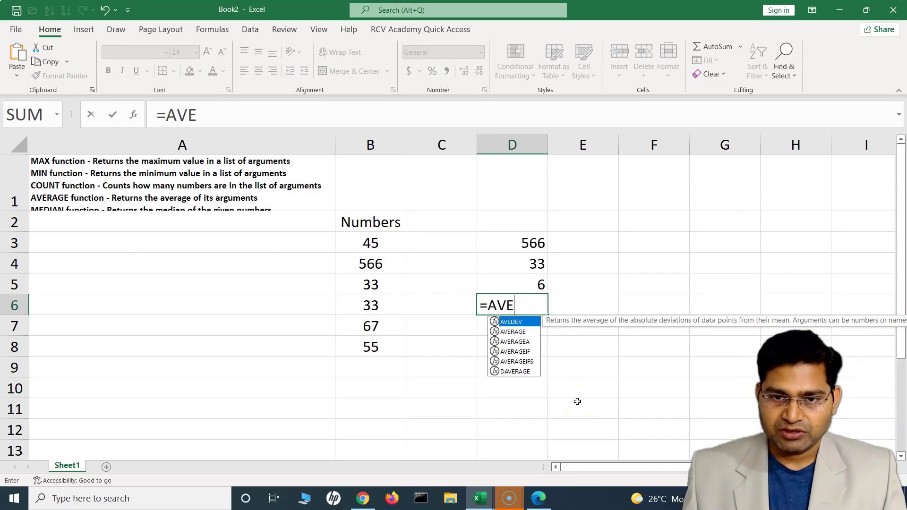
{"action": "type", "text": "RAGE("}
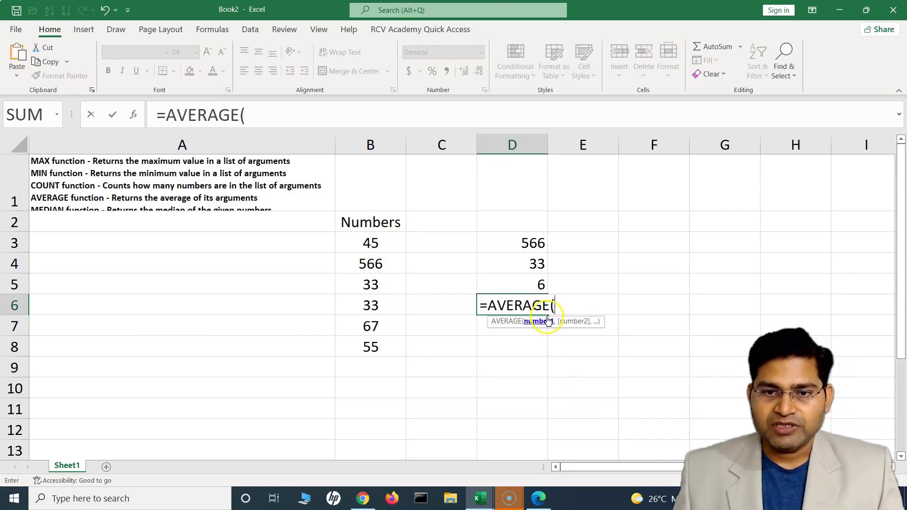
{"action": "left_click_drag", "start_coordinate": [390, 243], "coordinate": [376, 351]}
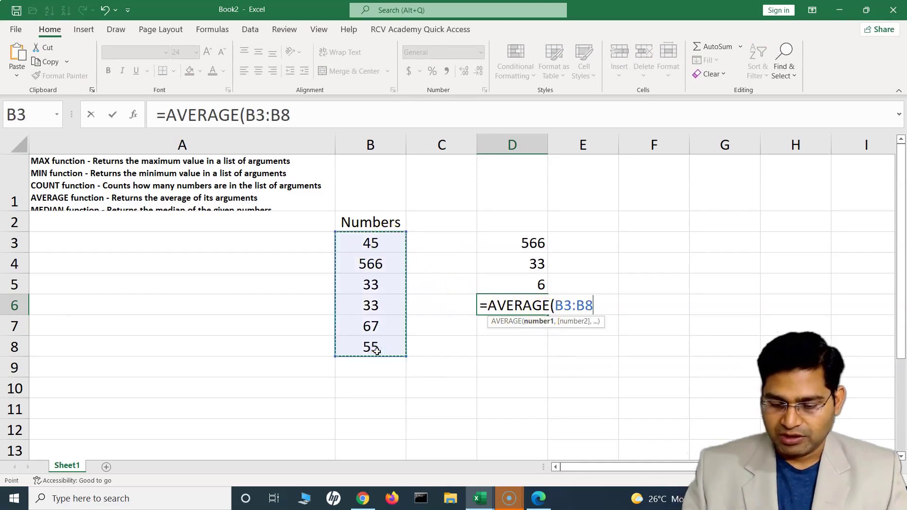
{"action": "type", "text": ")"}
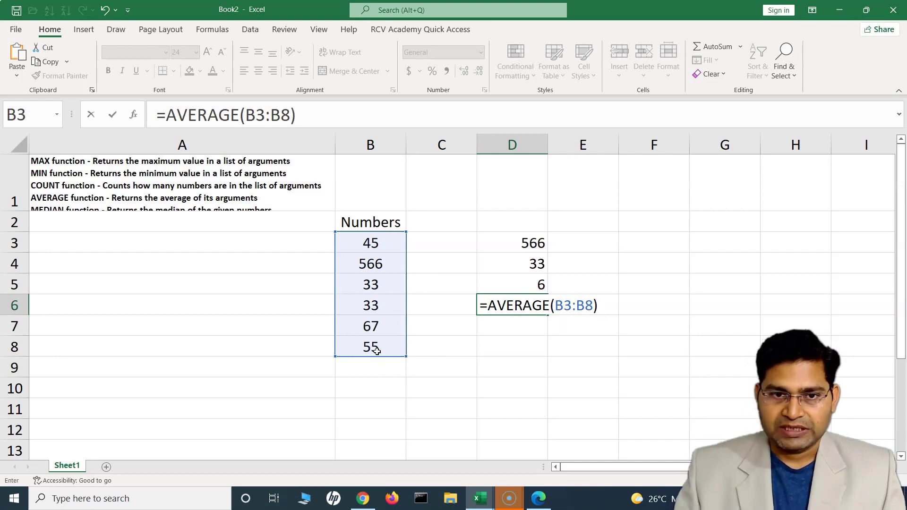
{"action": "key", "text": "Return"}
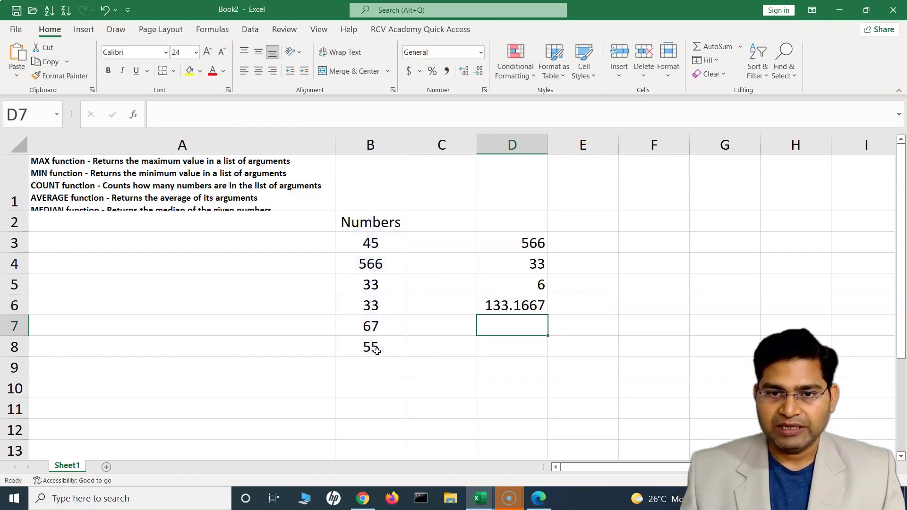
{"action": "left_click", "coordinate": [514, 306]}
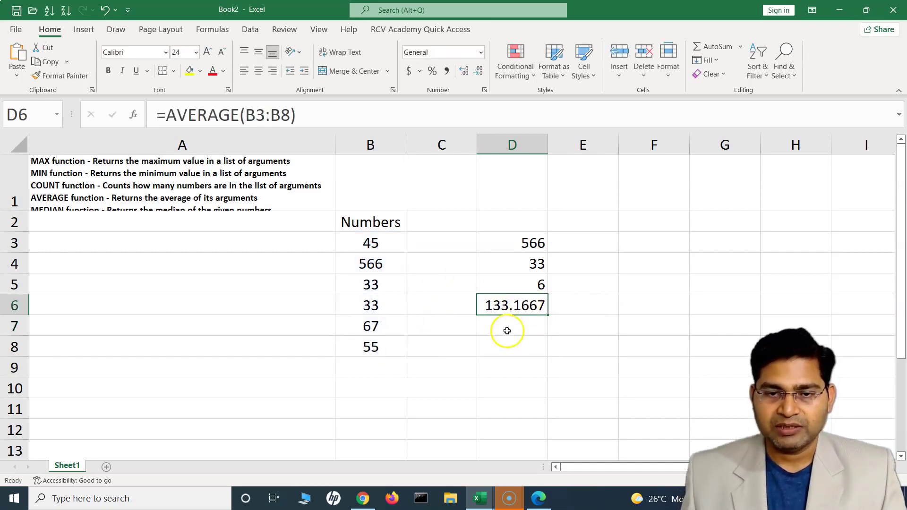
- Start an =AVERAGE entry in E6, then cancel it
{"action": "left_click", "coordinate": [577, 305]}
{"action": "type", "text": "=A"}
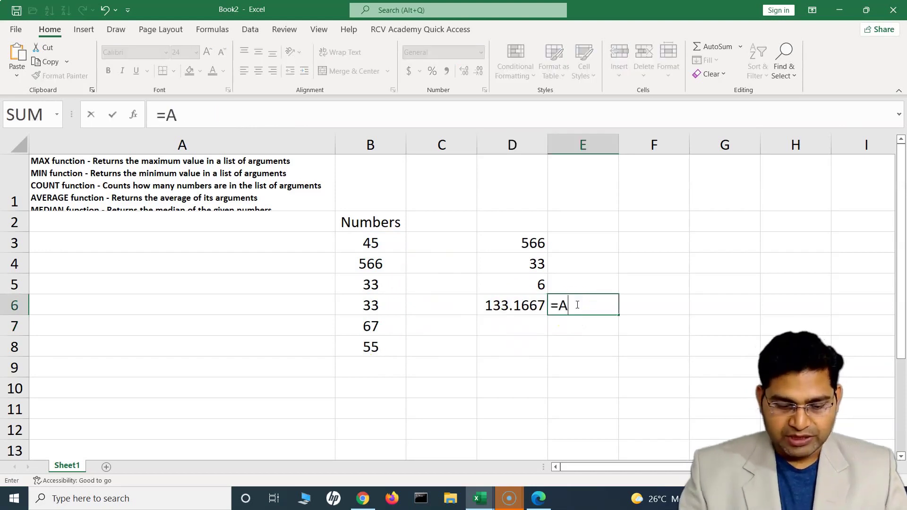
{"action": "type", "text": "VERAGE"}
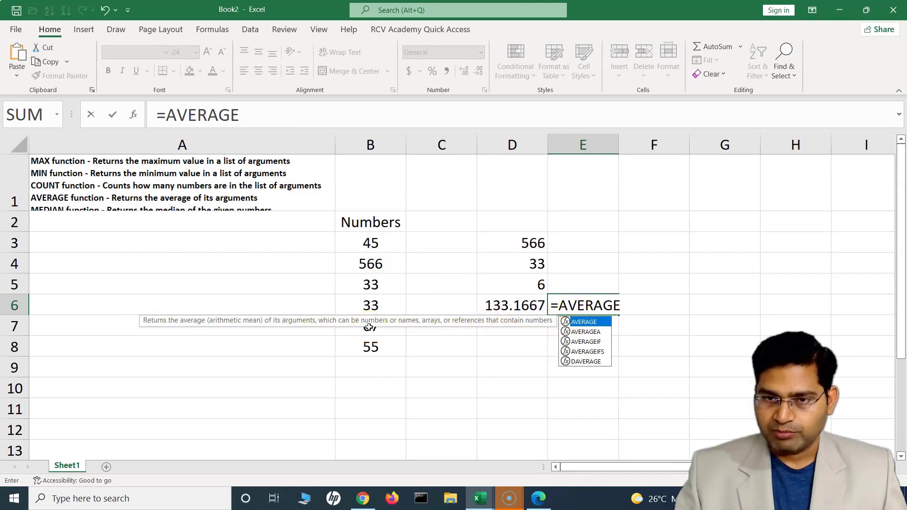
{"action": "key", "text": "Escape"}
{"action": "key", "text": "Escape"}
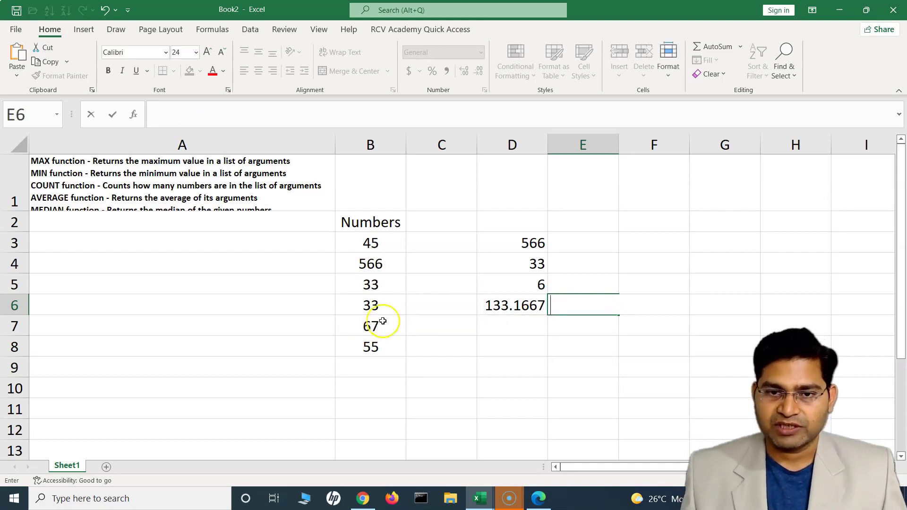
- Make row 1 taller and enter =MEDIAN(B3:B8) in E3, which returns 50
{"action": "left_click", "coordinate": [15, 202]}
{"action": "left_click_drag", "start_coordinate": [17, 210], "coordinate": [17, 273]}
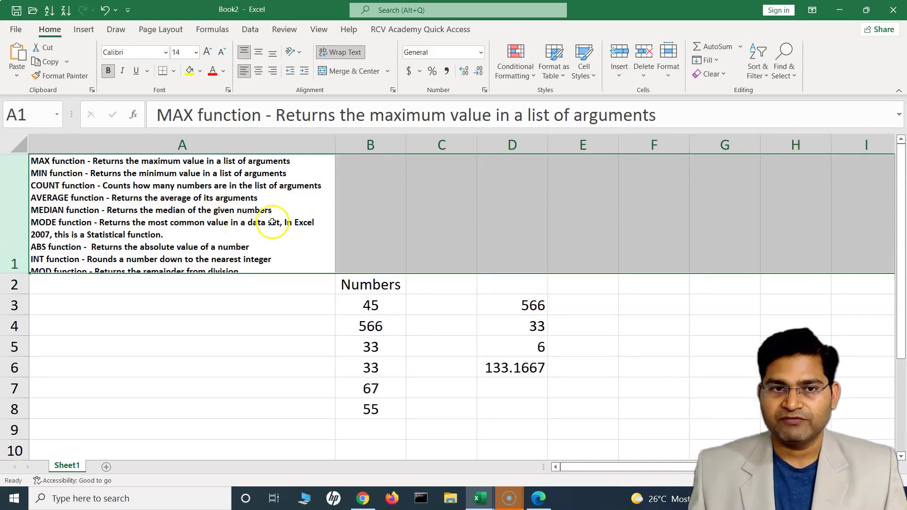
{"action": "left_click", "coordinate": [586, 304]}
{"action": "type", "text": "="}
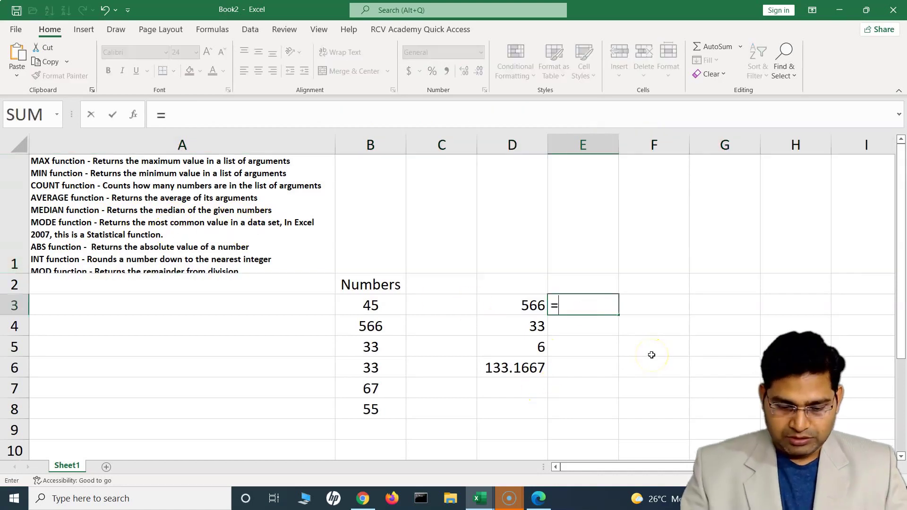
{"action": "type", "text": "MEDI"}
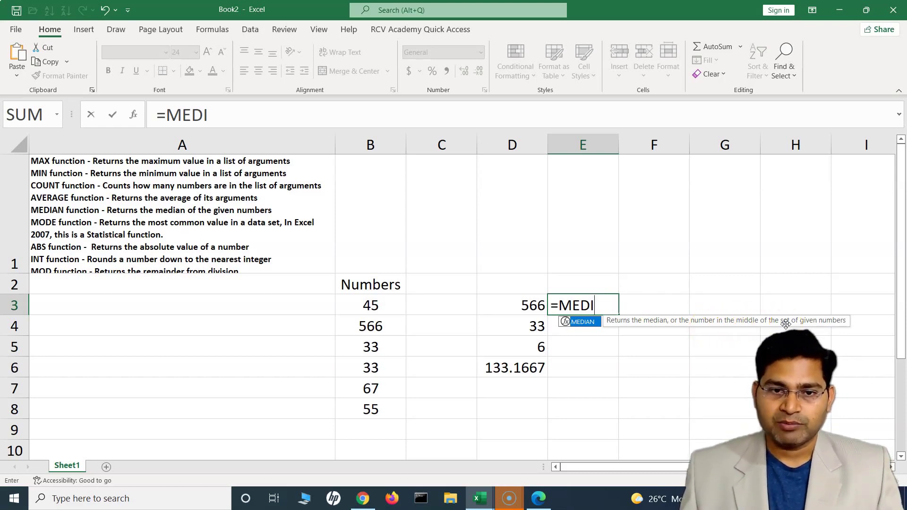
{"action": "double_click", "coordinate": [581, 322]}
{"action": "left_click_drag", "start_coordinate": [371, 305], "coordinate": [375, 407]}
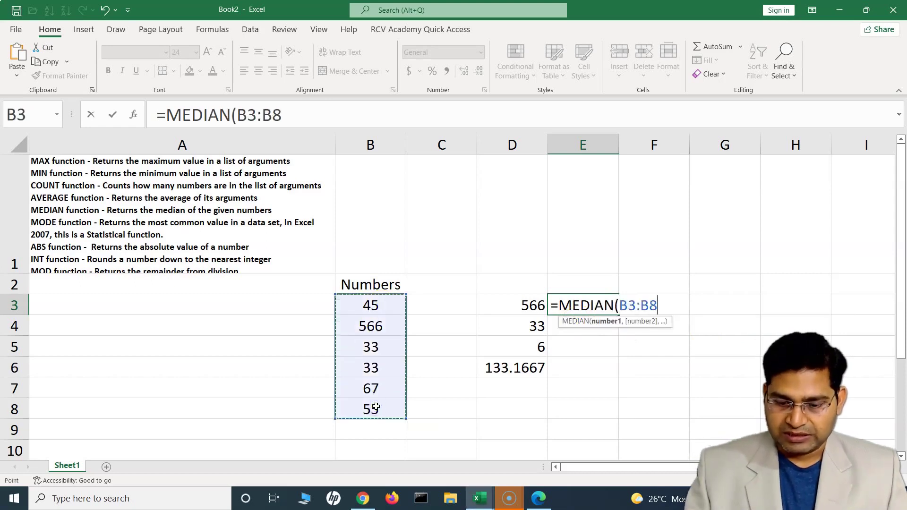
{"action": "type", "text": ")"}
{"action": "key", "text": "Return"}
{"action": "left_click", "coordinate": [569, 318]}
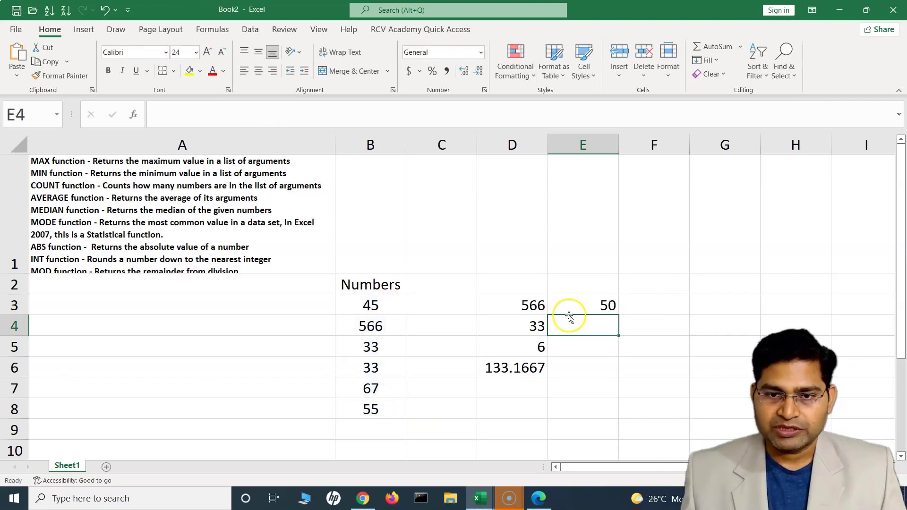
{"action": "left_click", "coordinate": [596, 304]}
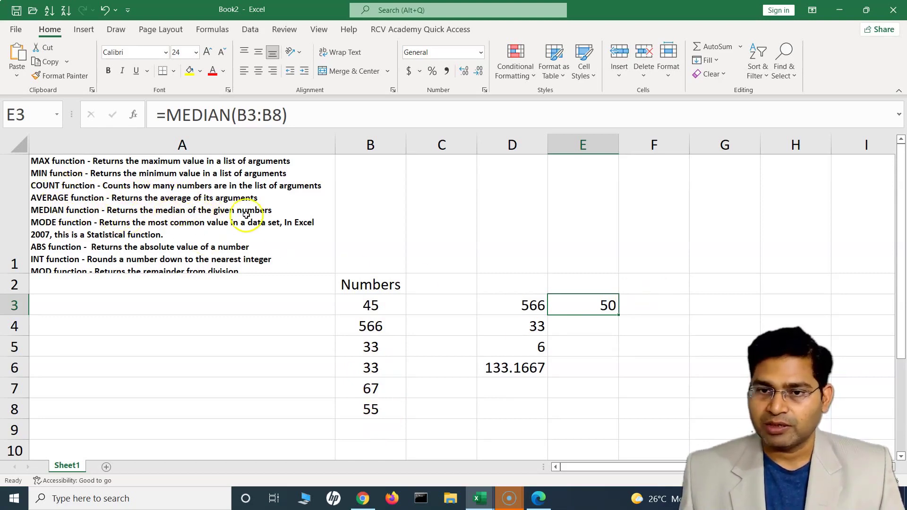
- Start an =MEDI entry in F3, then delete it
{"action": "left_click", "coordinate": [652, 308]}
{"action": "type", "text": "=MEDIA"}
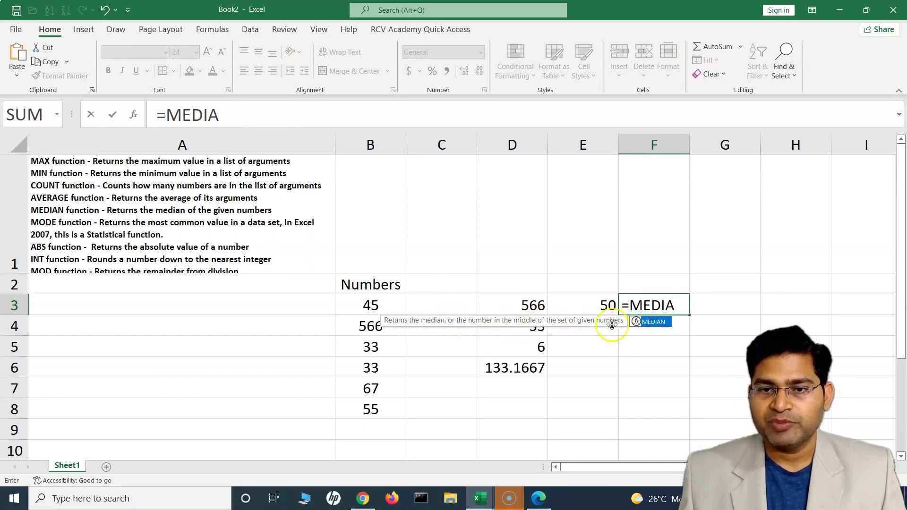
{"action": "left_click_drag", "start_coordinate": [682, 305], "coordinate": [623, 302]}
{"action": "key", "text": "BackSpace"}
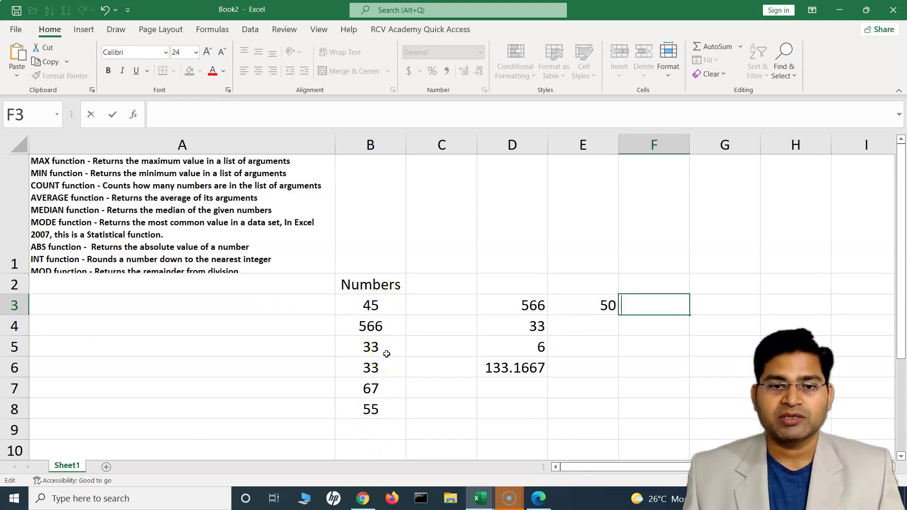
- Enter =MODE(B3:B8) in E4 to find the most common sample value
{"action": "left_click", "coordinate": [598, 330]}
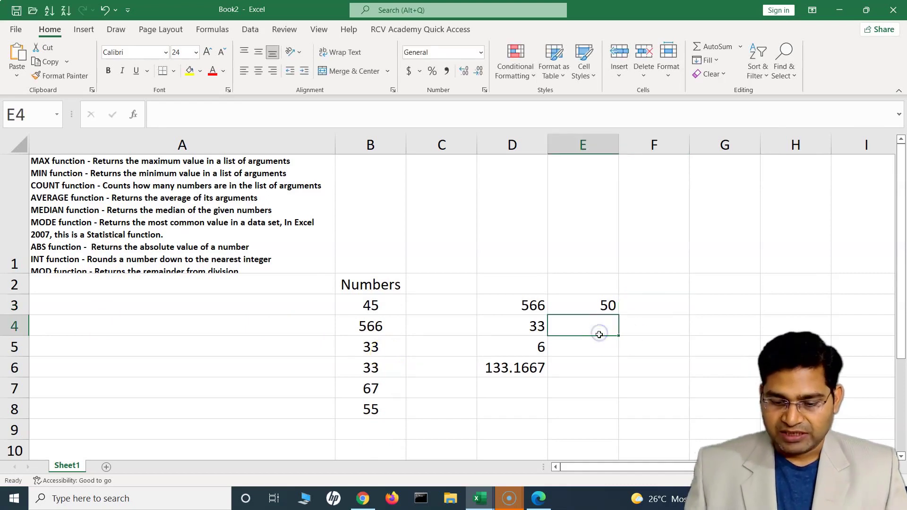
{"action": "type", "text": "=MODE"}
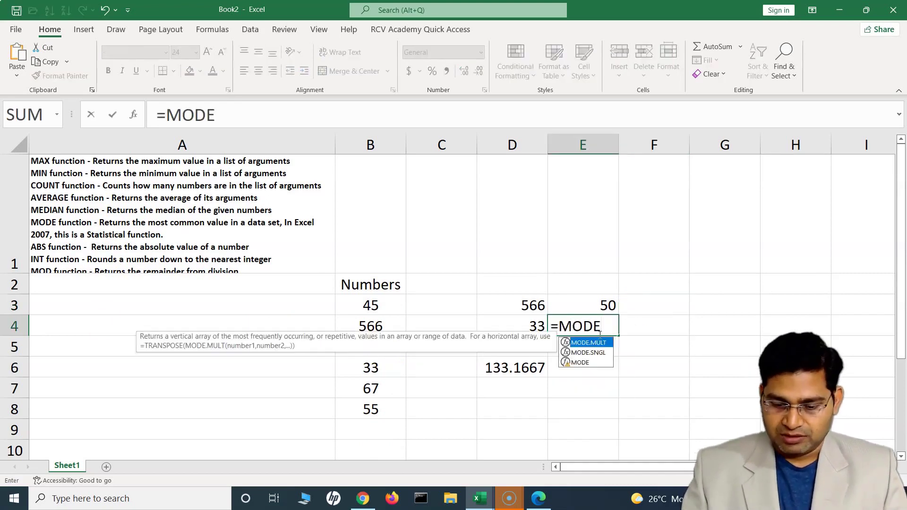
{"action": "type", "text": "("}
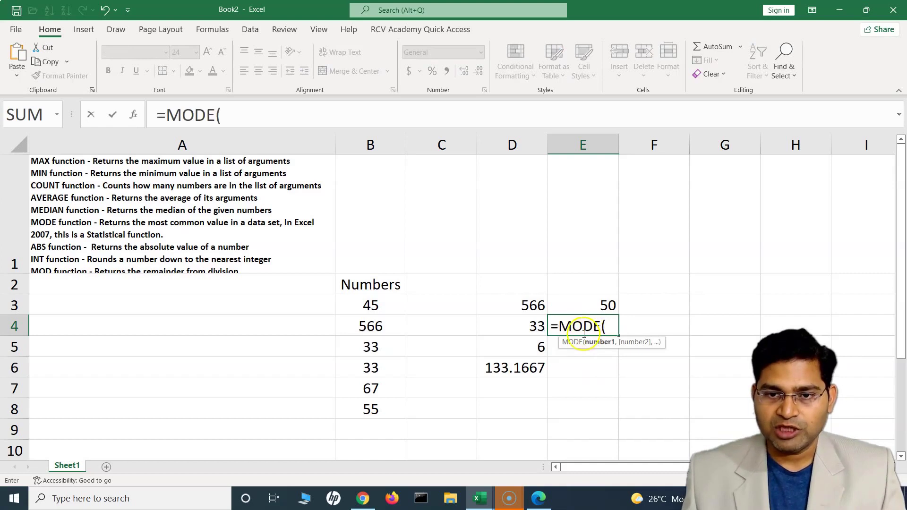
{"action": "left_click_drag", "start_coordinate": [390, 308], "coordinate": [386, 418]}
{"action": "type", "text": ")"}
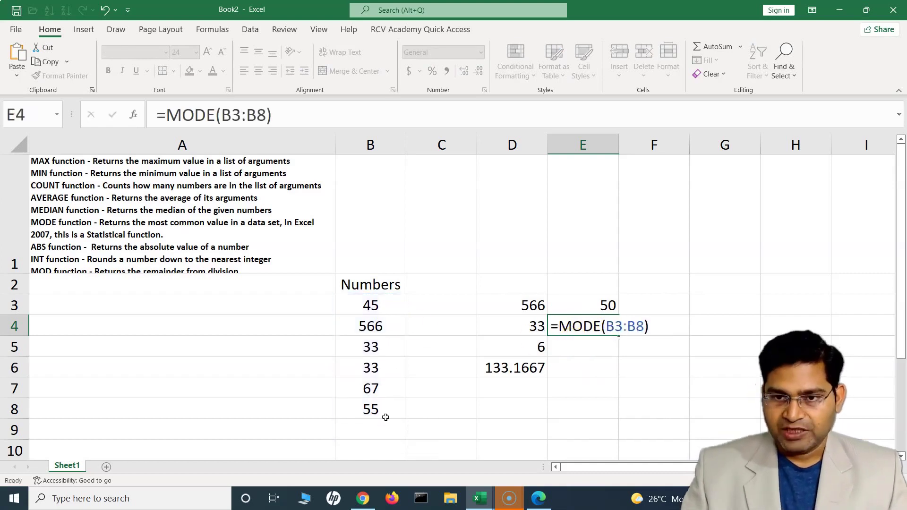
{"action": "key", "text": "Return"}
{"action": "left_click", "coordinate": [609, 325]}
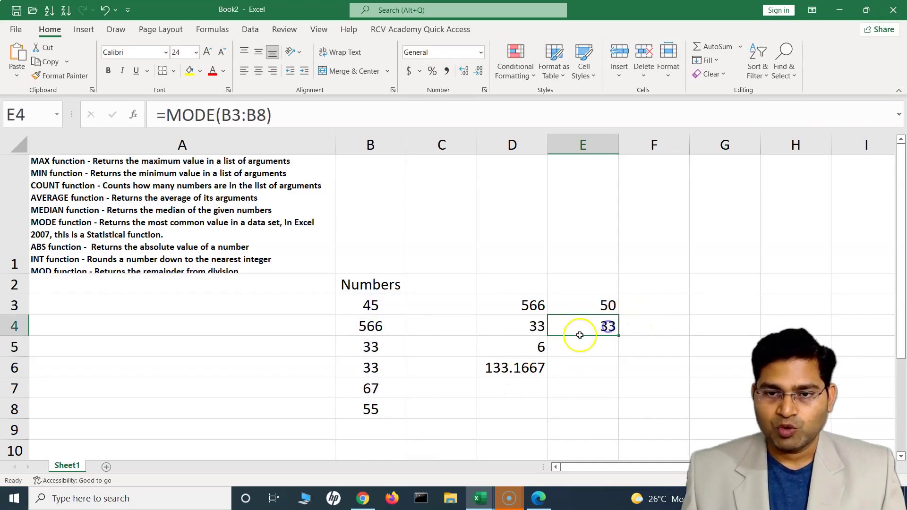
- Change B6 to 45 and then 67, and inspect the resulting #N/A error in E4
{"action": "left_click", "coordinate": [376, 370]}
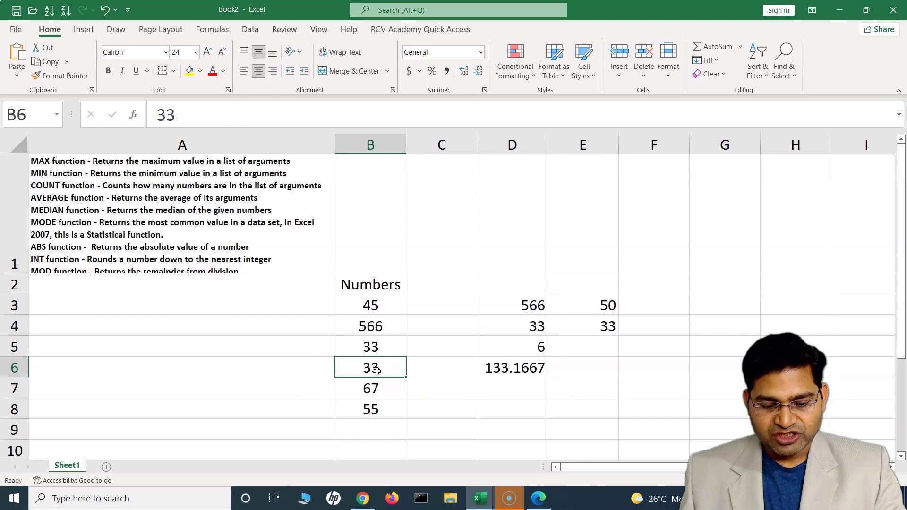
{"action": "type", "text": "45"}
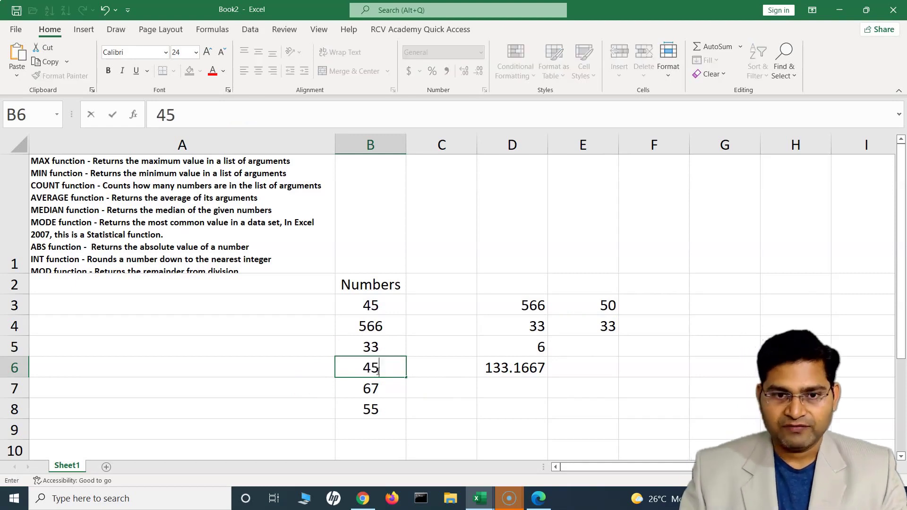
{"action": "key", "text": "Return"}
{"action": "left_click", "coordinate": [376, 370]}
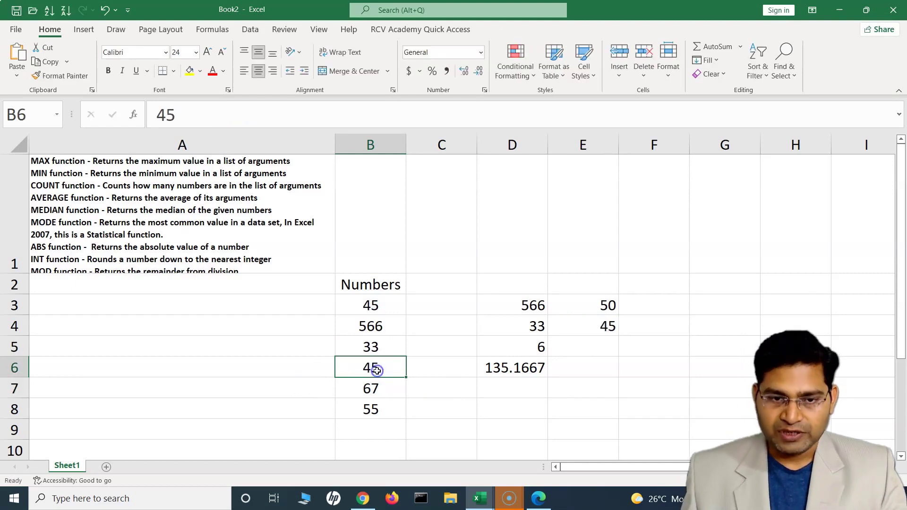
{"action": "type", "text": "67"}
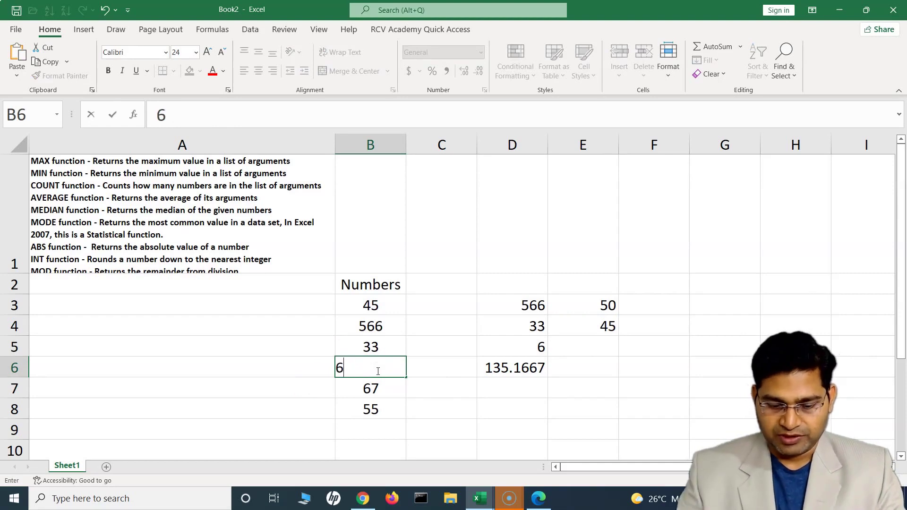
{"action": "key", "text": "Return"}
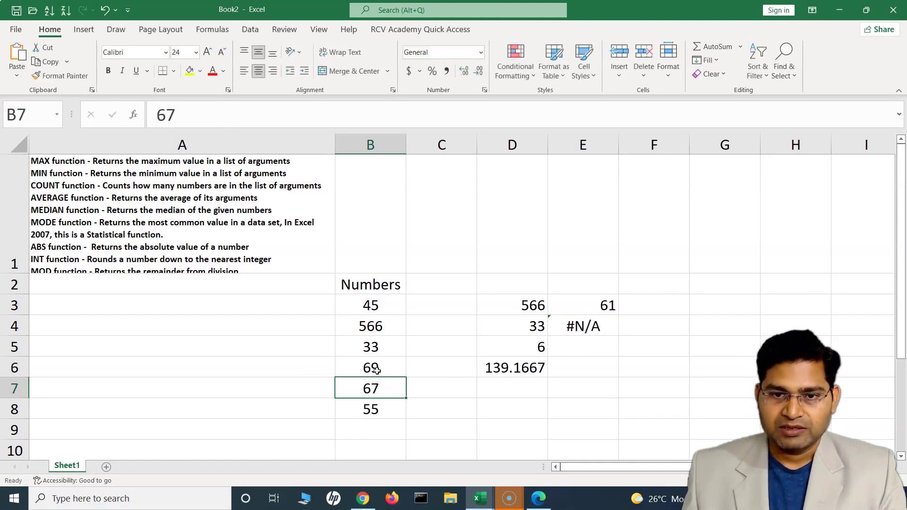
{"action": "left_click", "coordinate": [591, 326]}
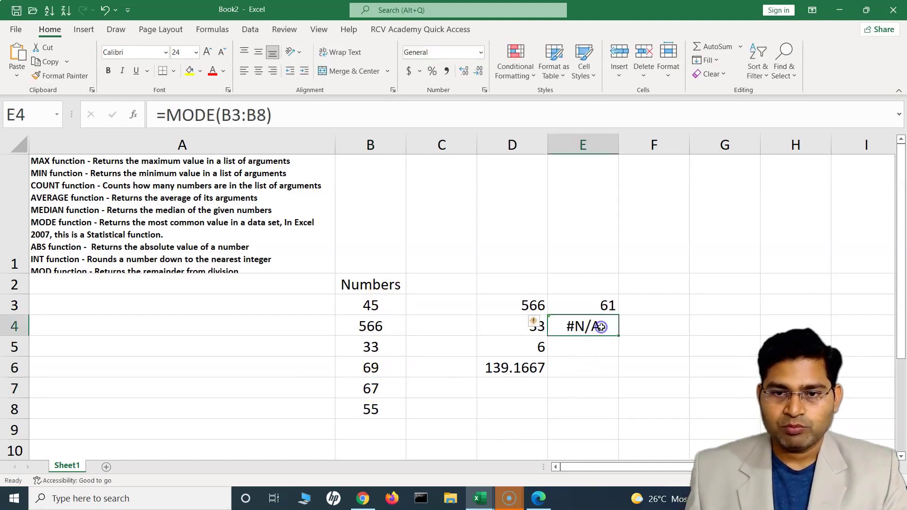
{"action": "left_click", "coordinate": [537, 322]}
{"action": "left_click", "coordinate": [537, 322]}
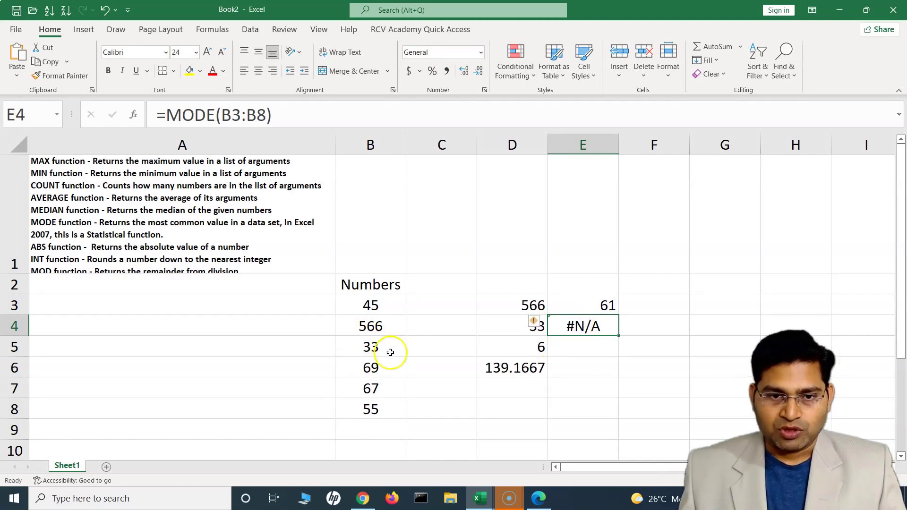
- Restore B6 to 33 so E4's mode returns 33 again
{"action": "left_click", "coordinate": [365, 369]}
{"action": "type", "text": "33"}
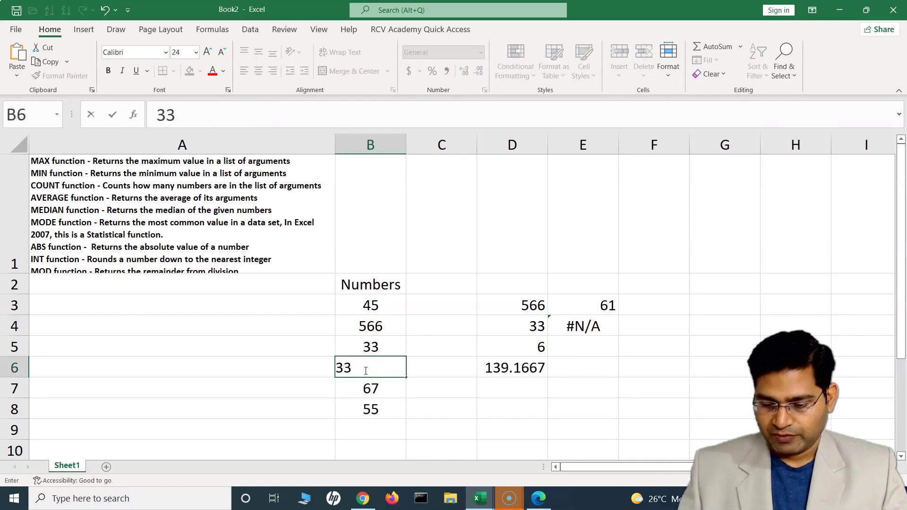
{"action": "key", "text": "Return"}
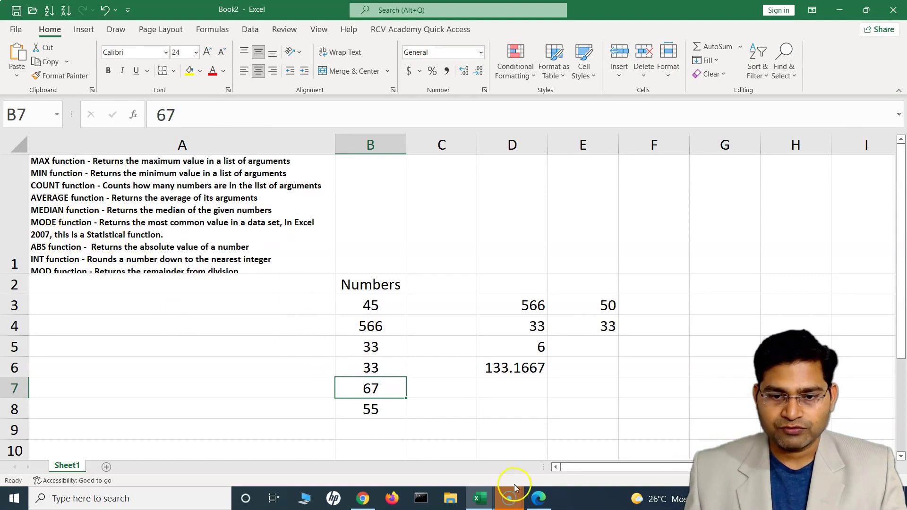
{"action": "left_click", "coordinate": [539, 498]}
- Search the alphabetical Excel function list for 'mo', then return to the Book2 workbook
{"action": "left_click", "coordinate": [17, 30]}
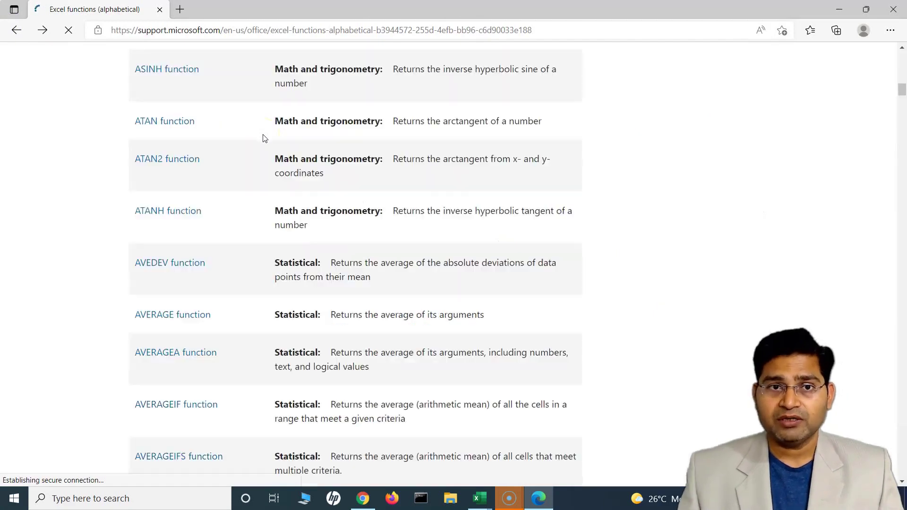
{"action": "key", "text": "ctrl+f"}
{"action": "type", "text": "mode"}
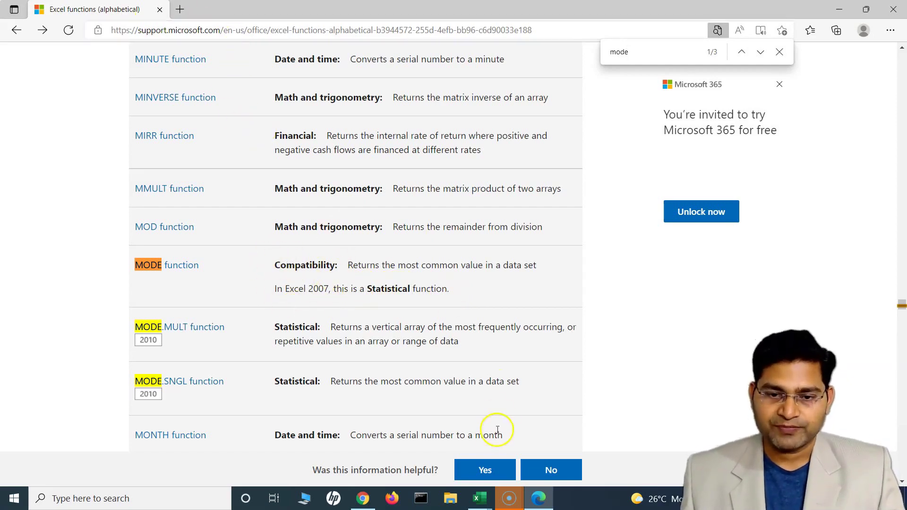
{"action": "mouse_move", "coordinate": [480, 498]}
{"action": "left_click", "coordinate": [522, 461]}
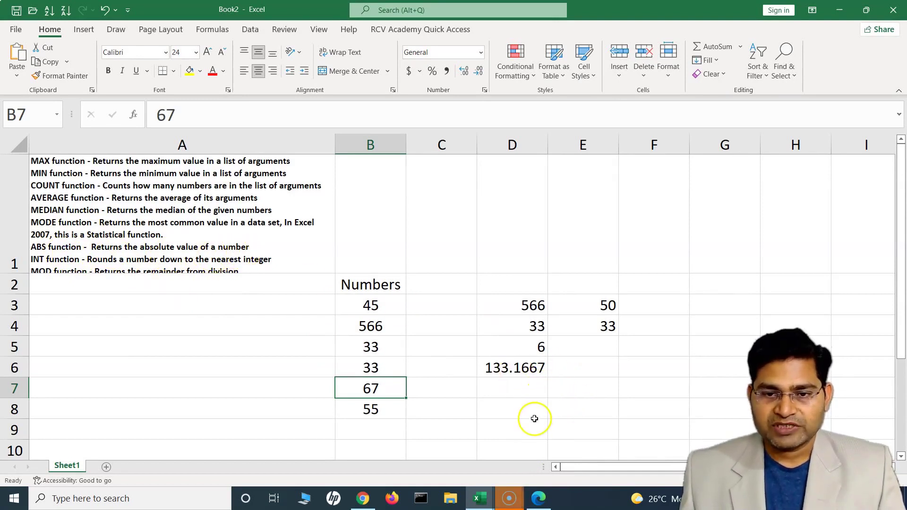
- Enter the negative sample number -12 in B10
{"action": "left_click", "coordinate": [386, 431]}
{"action": "scroll", "coordinate": [472, 410], "scroll_direction": "down", "scroll_amount": 1}
{"action": "scroll", "coordinate": [477, 359], "scroll_direction": "up", "scroll_amount": 1}
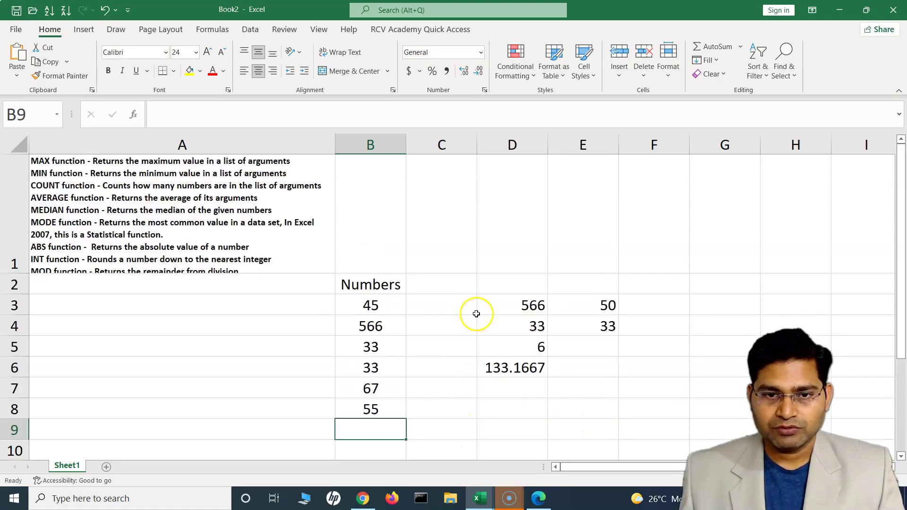
{"action": "scroll", "coordinate": [474, 314], "scroll_direction": "down", "scroll_amount": 1}
{"action": "left_click", "coordinate": [380, 295]}
{"action": "type", "text": "-12"}
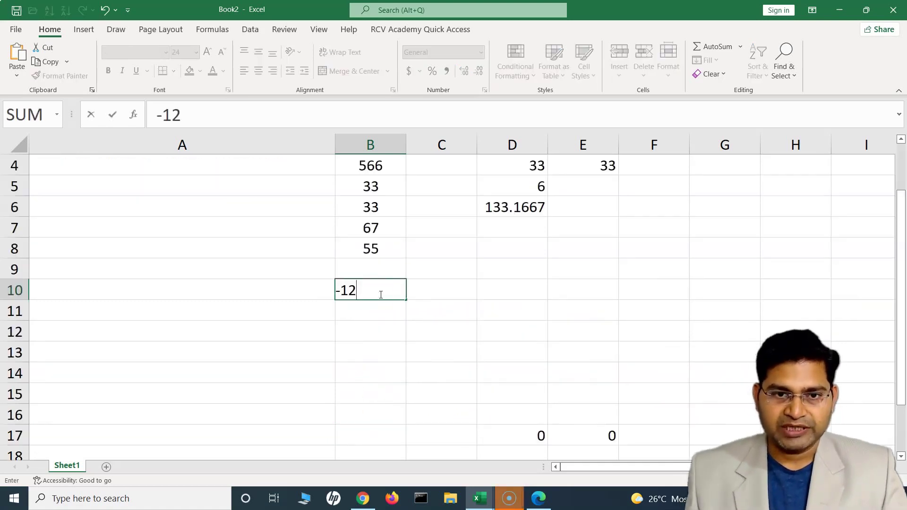
{"action": "left_click", "coordinate": [438, 290]}
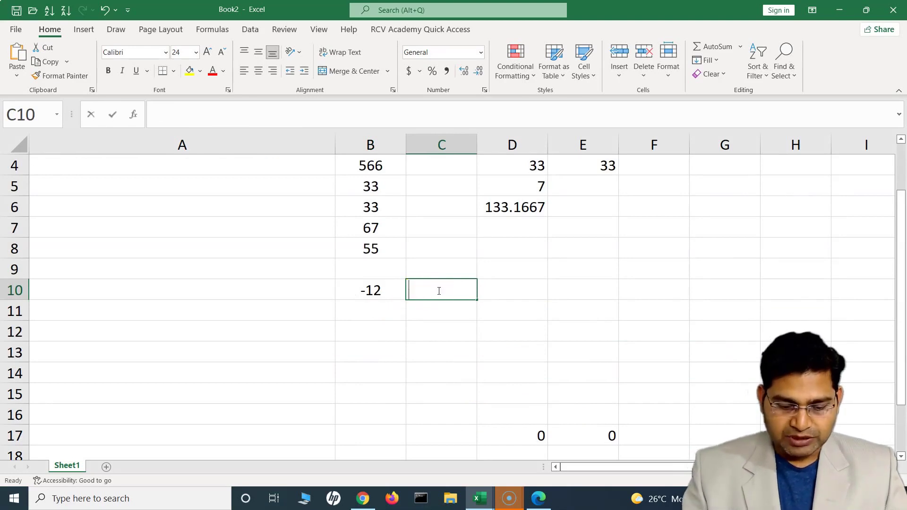
- Put =ABS(B10) in C10, returning 12
{"action": "type", "text": "=ABS"}
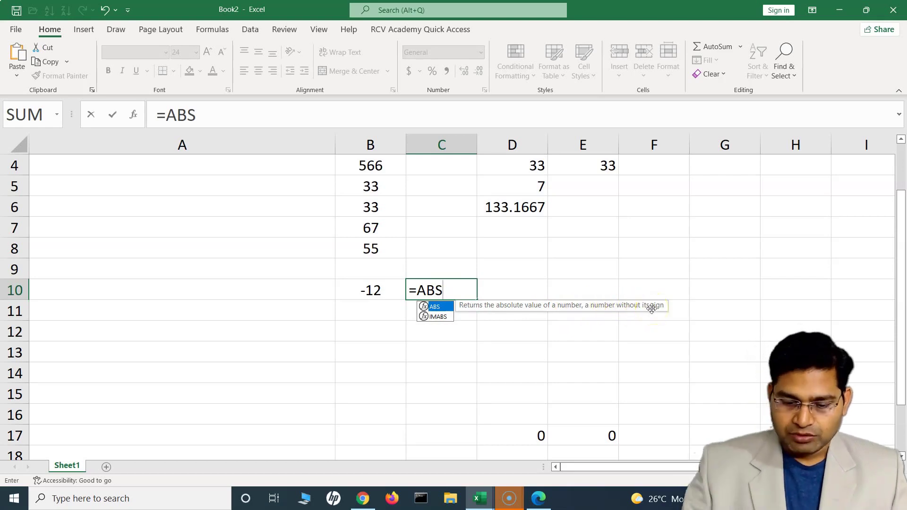
{"action": "type", "text": "("}
{"action": "left_click", "coordinate": [388, 289]}
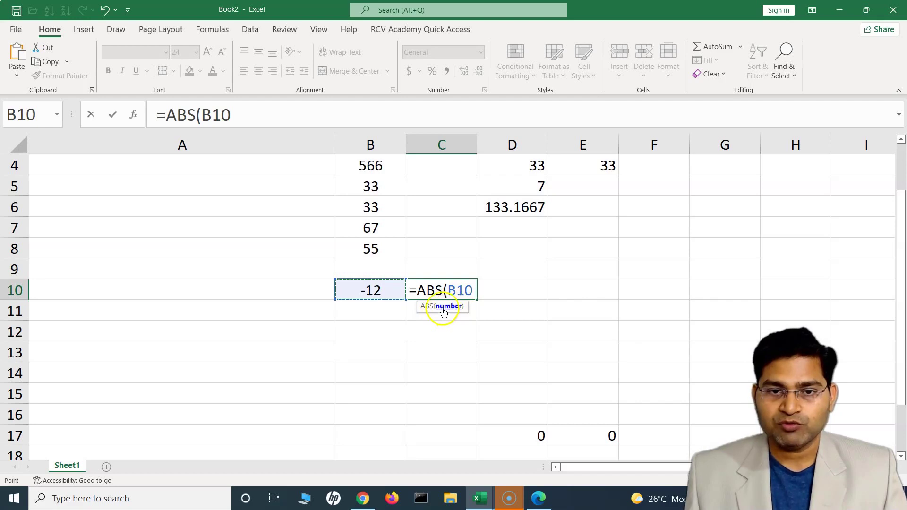
{"action": "type", "text": ")"}
{"action": "key", "text": "Return"}
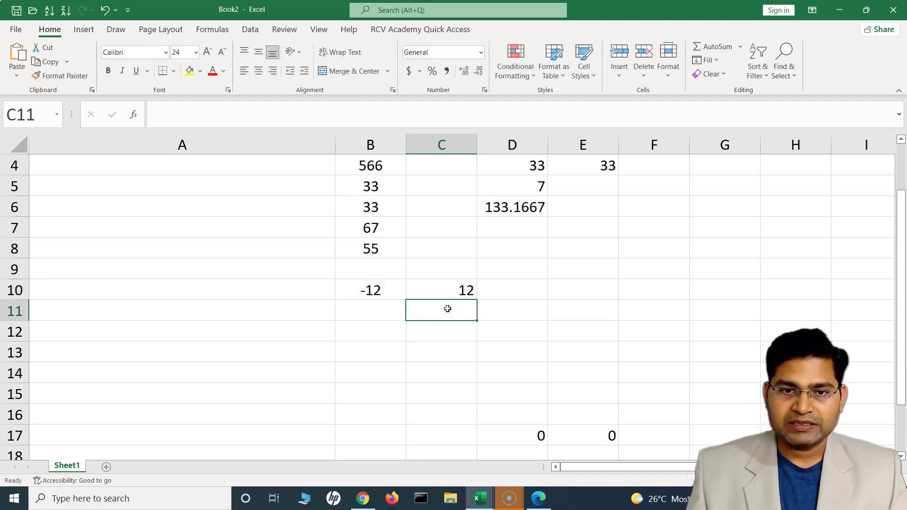
{"action": "left_click", "coordinate": [459, 292]}
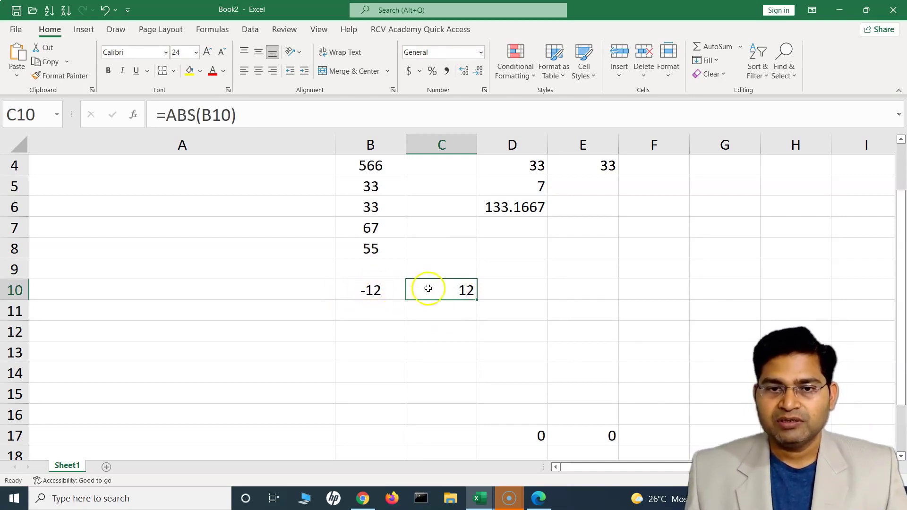
{"action": "left_click", "coordinate": [373, 290]}
{"action": "left_click", "coordinate": [428, 292]}
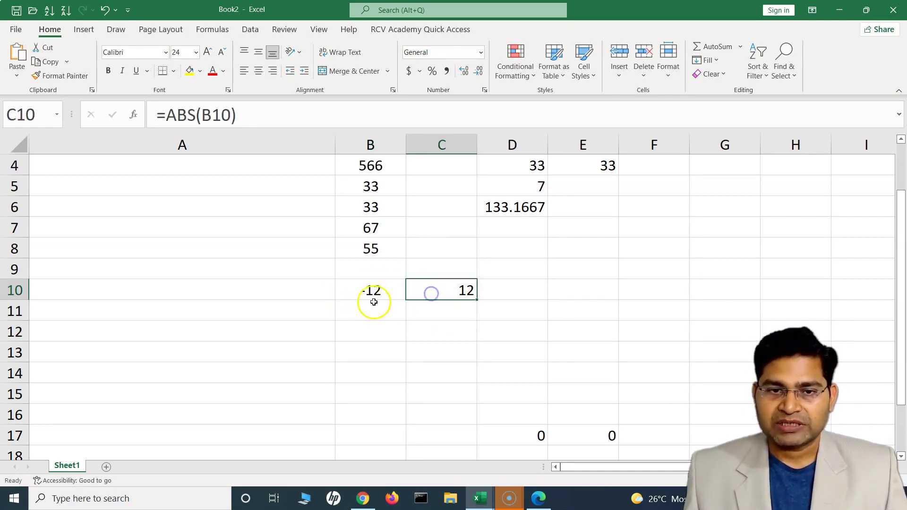
- Make row 1 taller to reveal more function descriptions
{"action": "left_click", "coordinate": [373, 301]}
{"action": "scroll", "coordinate": [246, 288], "scroll_direction": "up", "scroll_amount": 1}
{"action": "left_click_drag", "start_coordinate": [23, 274], "coordinate": [21, 319]}
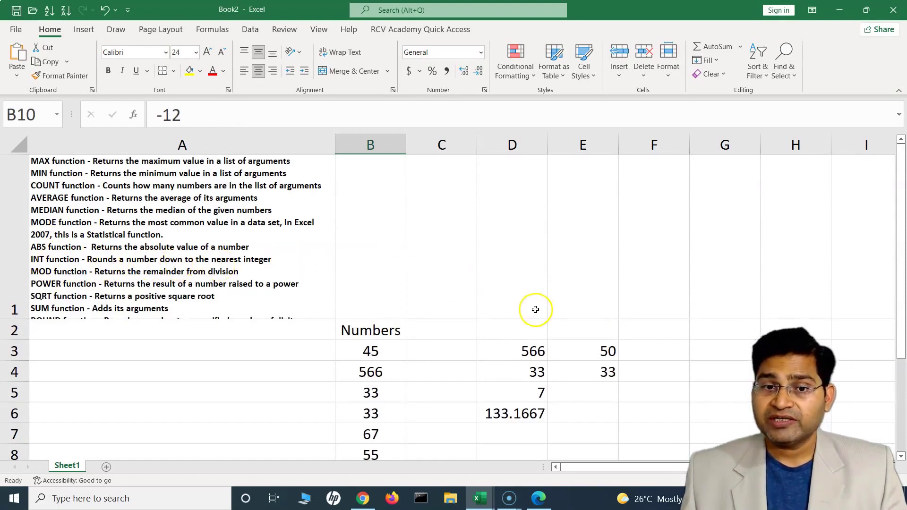
- Type 34.4566 into B11 and compute =INT(B11) in C11, returning 34
{"action": "scroll", "coordinate": [535, 310], "scroll_direction": "down", "scroll_amount": 2}
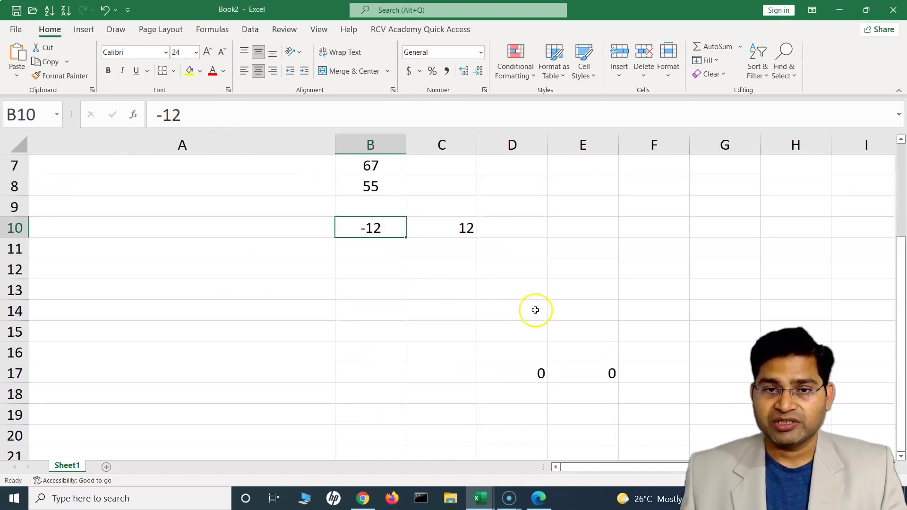
{"action": "left_click", "coordinate": [361, 254]}
{"action": "type", "text": "34"}
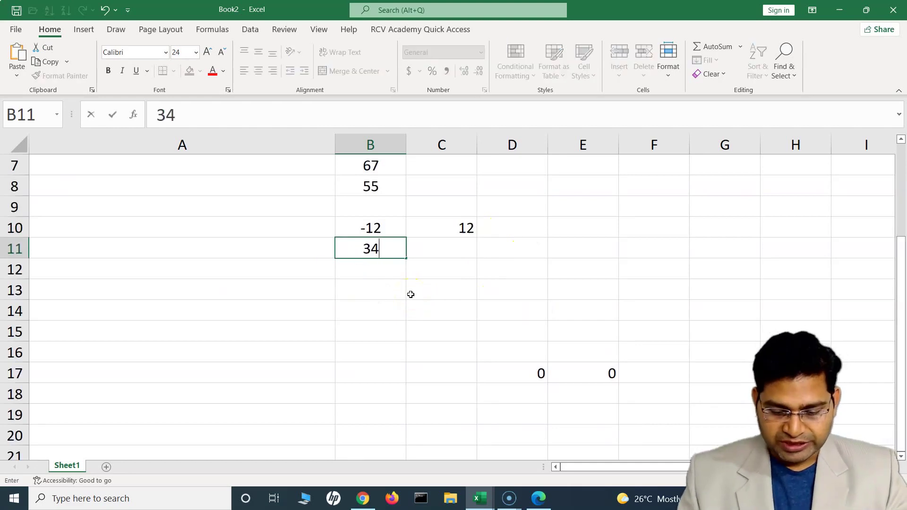
{"action": "type", "text": ".4566"}
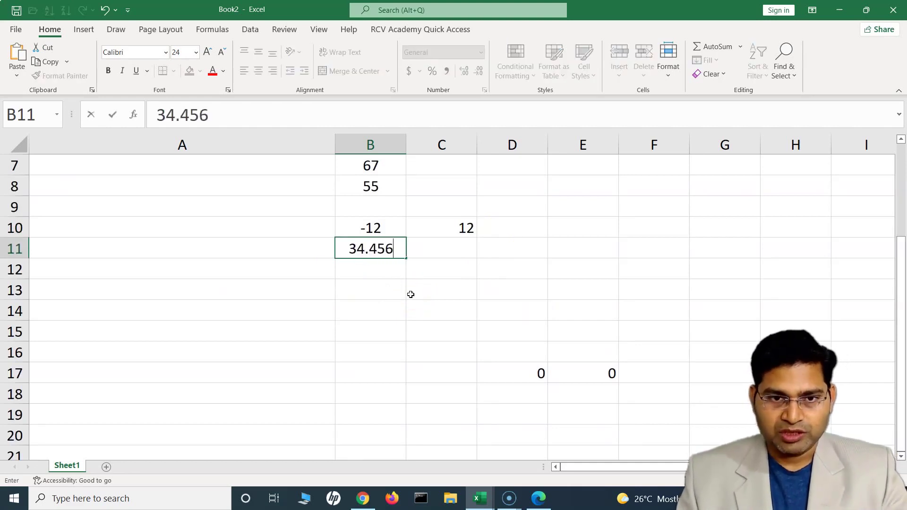
{"action": "left_click", "coordinate": [460, 246]}
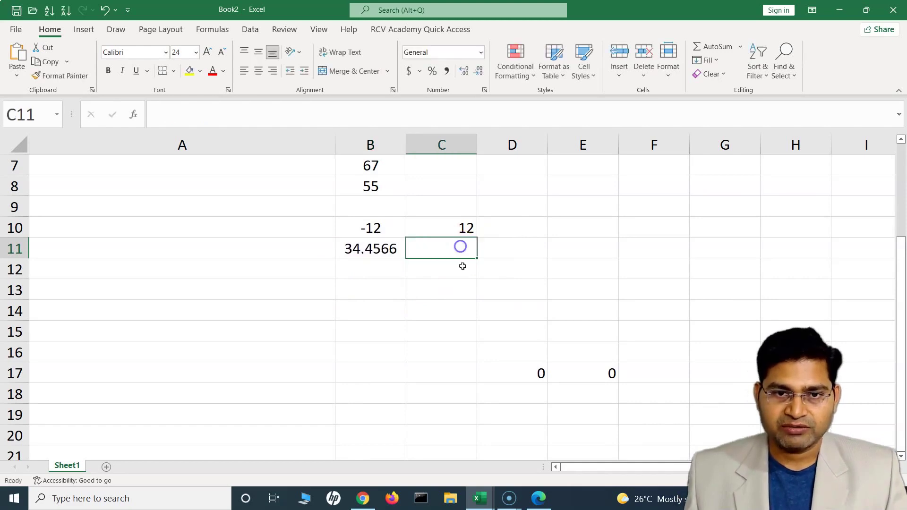
{"action": "type", "text": "=INT"}
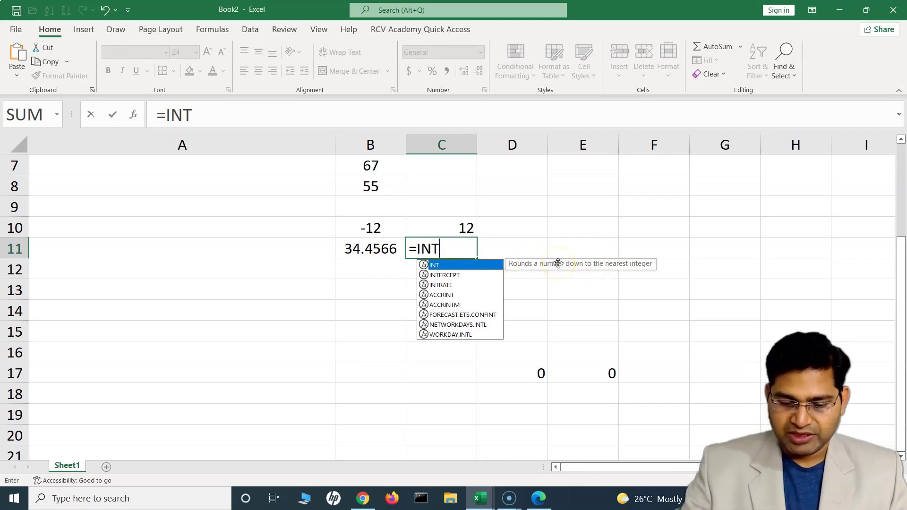
{"action": "type", "text": "("}
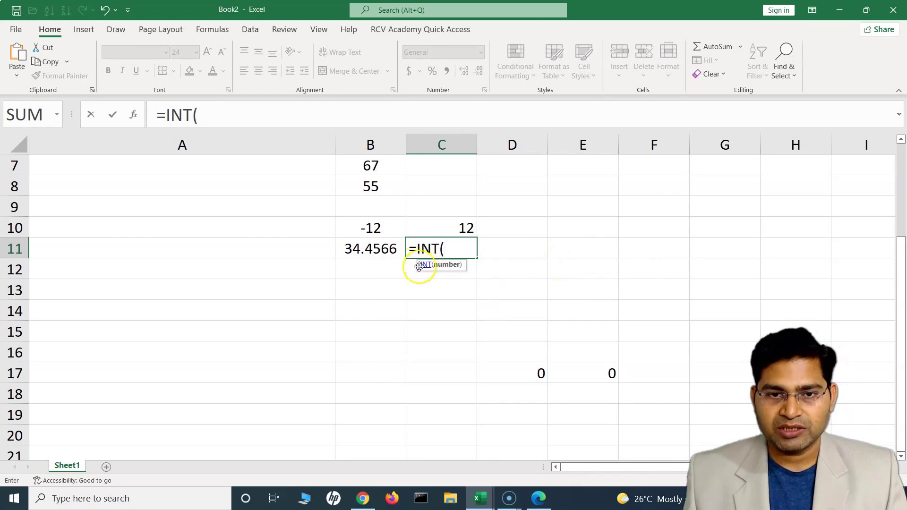
{"action": "left_click", "coordinate": [374, 251]}
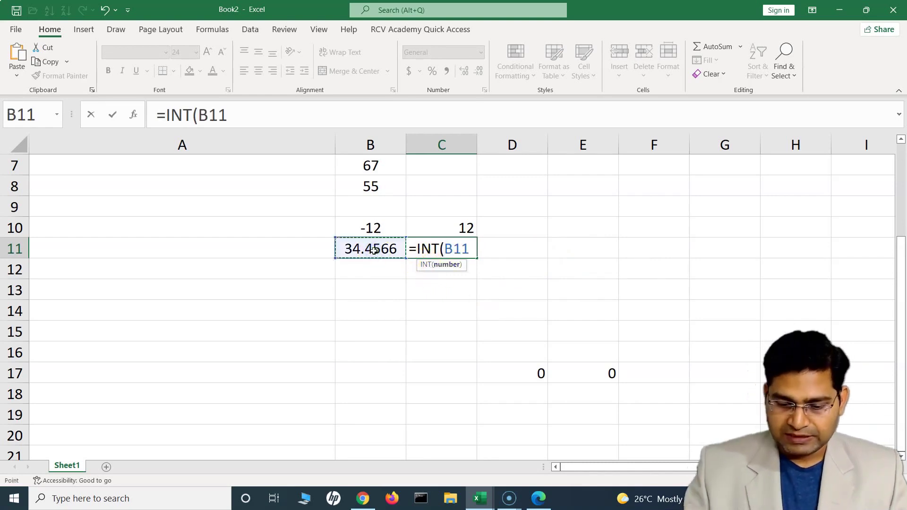
{"action": "type", "text": ")"}
{"action": "key", "text": "Return"}
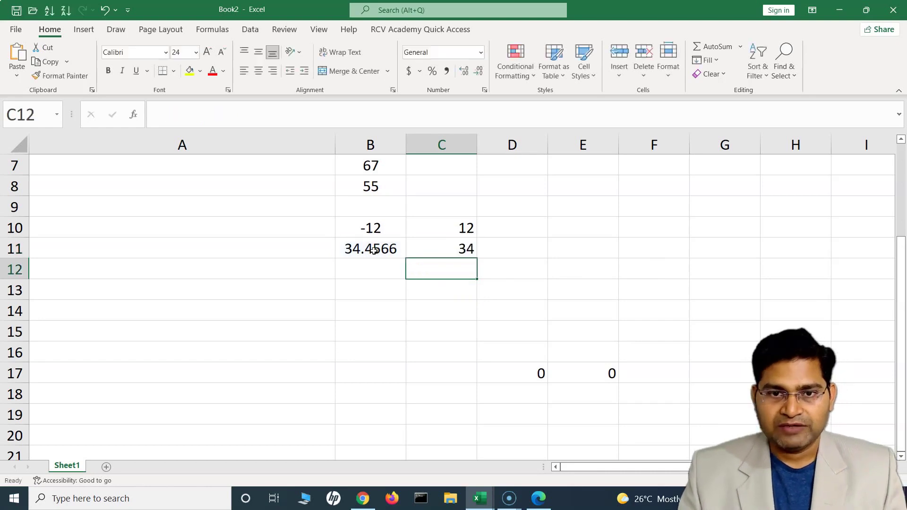
{"action": "left_click", "coordinate": [456, 250]}
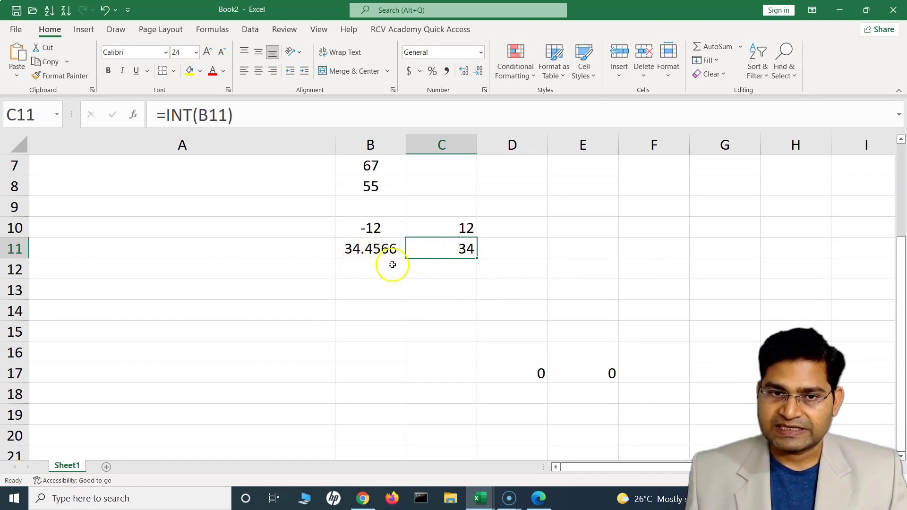
{"action": "scroll", "coordinate": [351, 264], "scroll_direction": "up", "scroll_amount": 2}
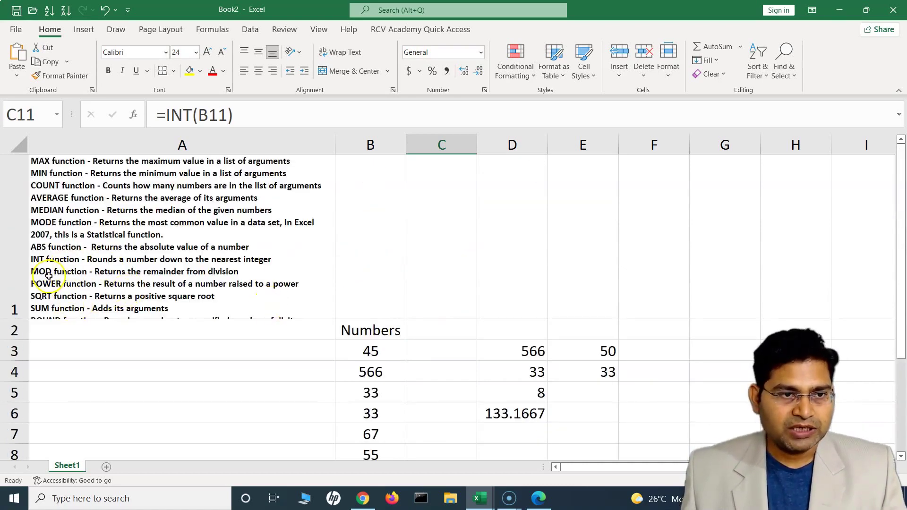
- Enter 45 in B13 and =MOD(B13,5) in C13, returning 0
{"action": "left_click", "coordinate": [102, 264]}
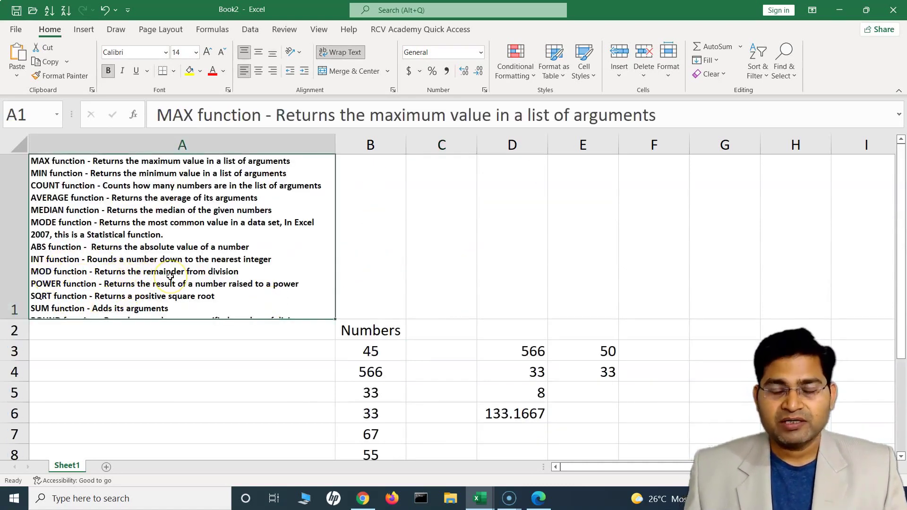
{"action": "left_click", "coordinate": [235, 280]}
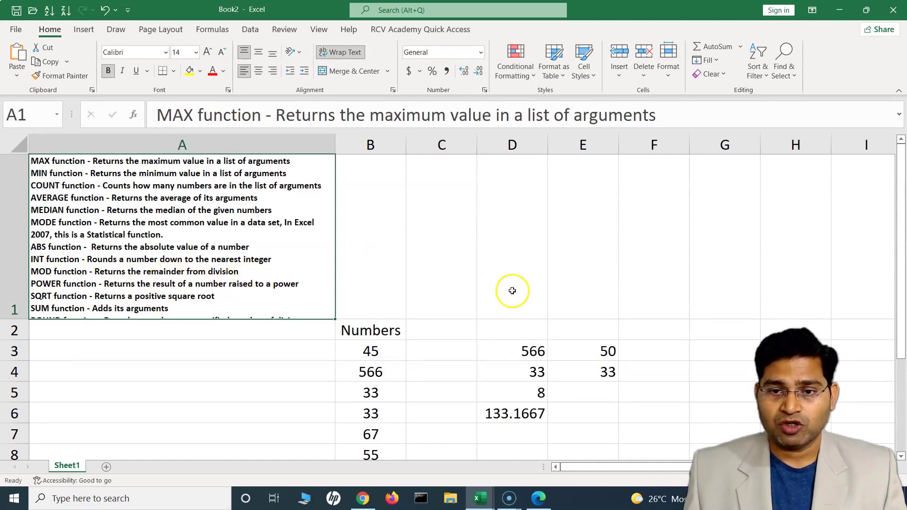
{"action": "scroll", "coordinate": [512, 290], "scroll_direction": "down", "scroll_amount": 1}
{"action": "left_click", "coordinate": [367, 350]}
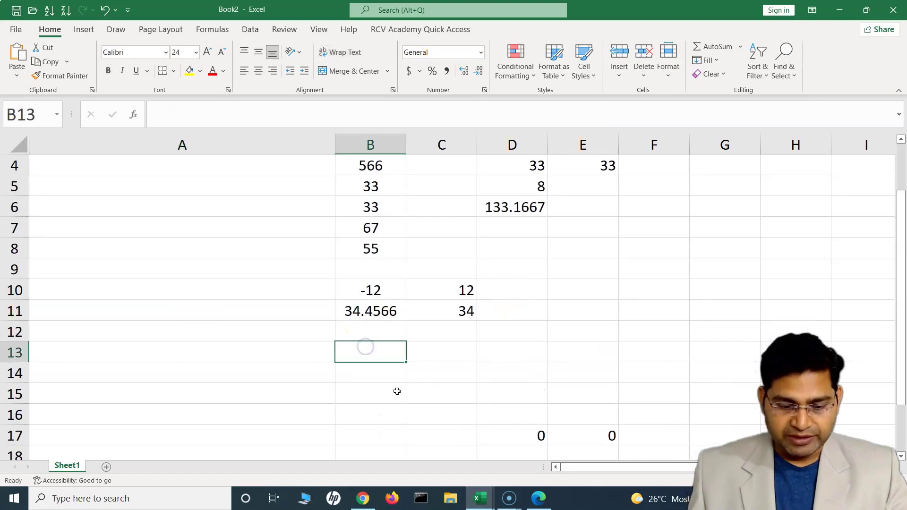
{"action": "type", "text": "45"}
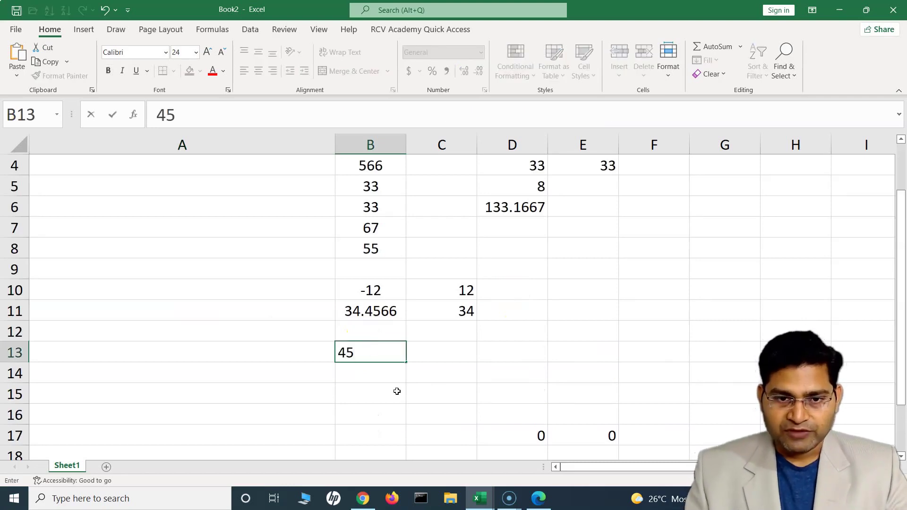
{"action": "left_click", "coordinate": [454, 354]}
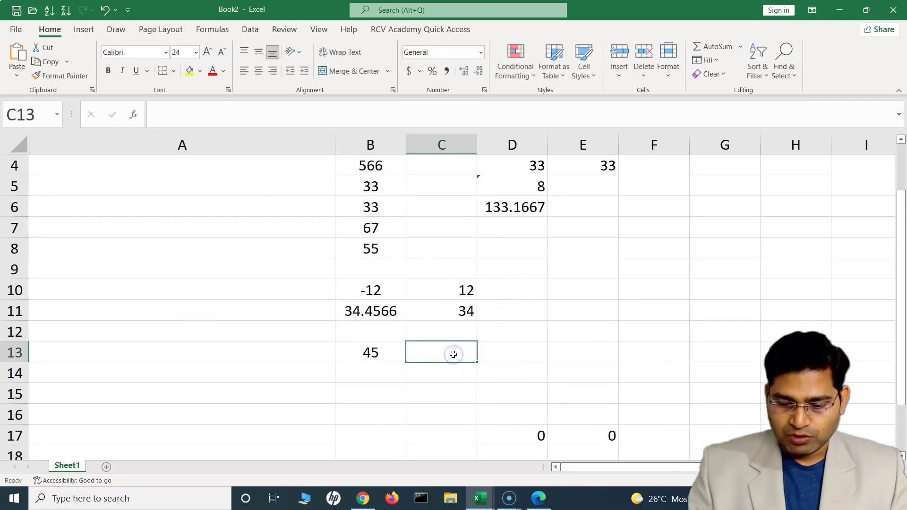
{"action": "type", "text": "=MOD"}
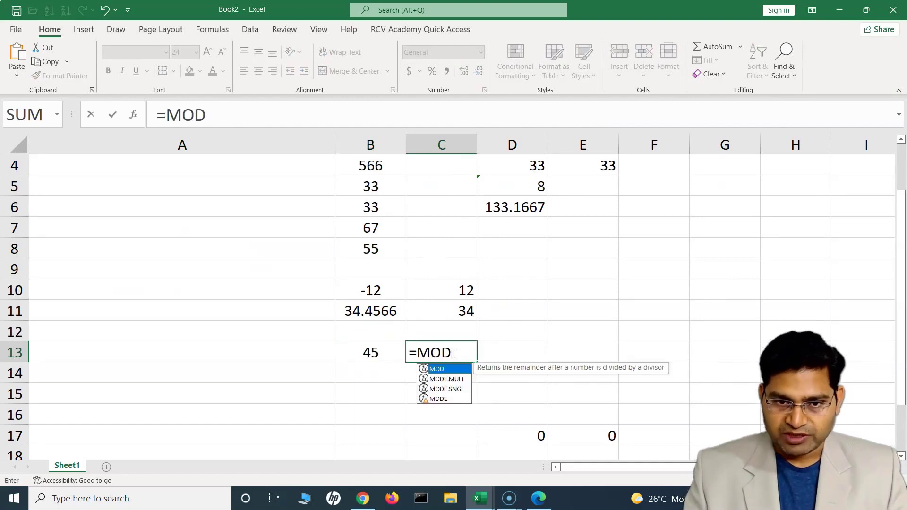
{"action": "type", "text": "("}
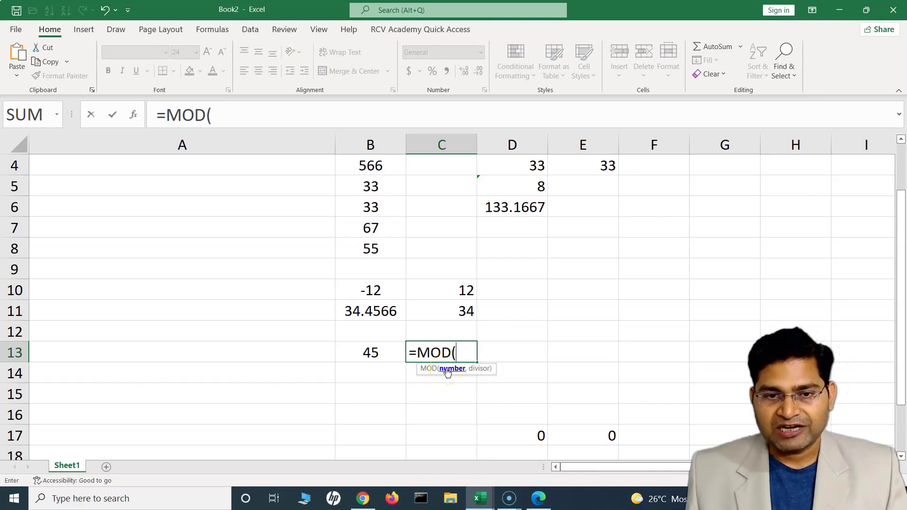
{"action": "left_click", "coordinate": [370, 355]}
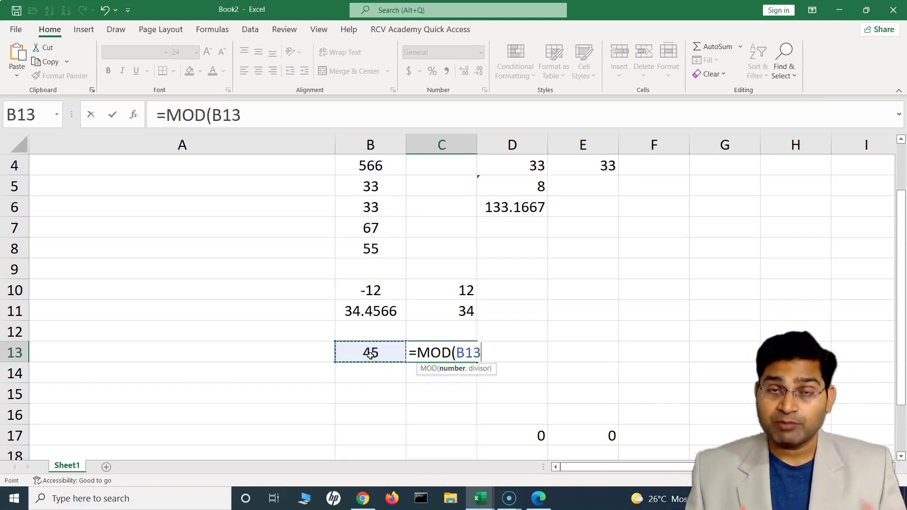
{"action": "type", "text": ","}
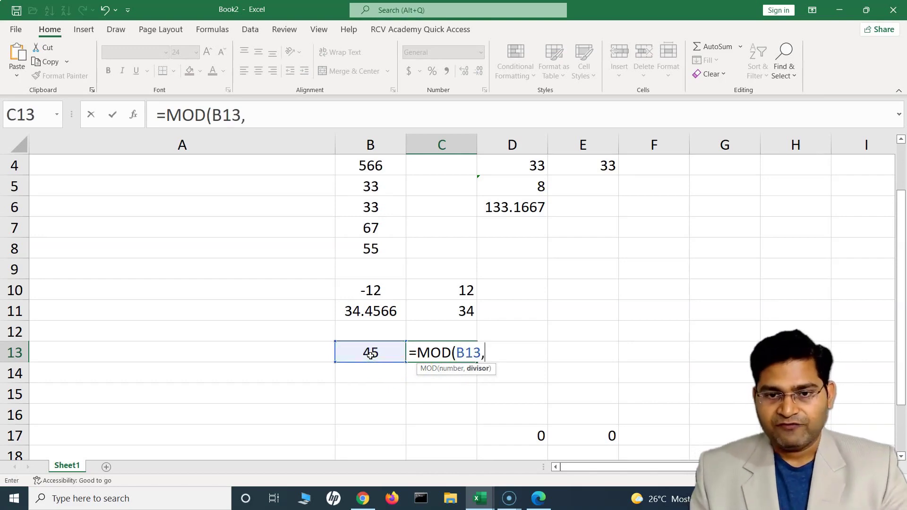
{"action": "type", "text": "5)"}
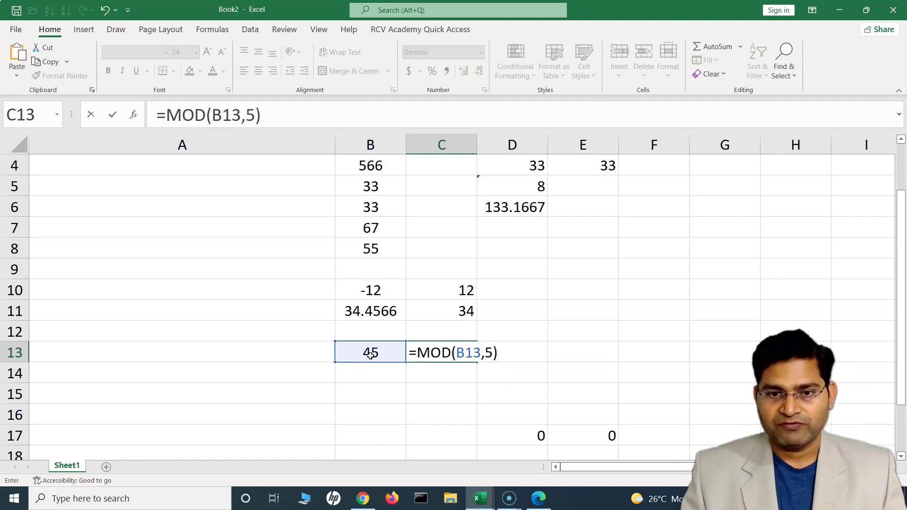
{"action": "key", "text": "Return"}
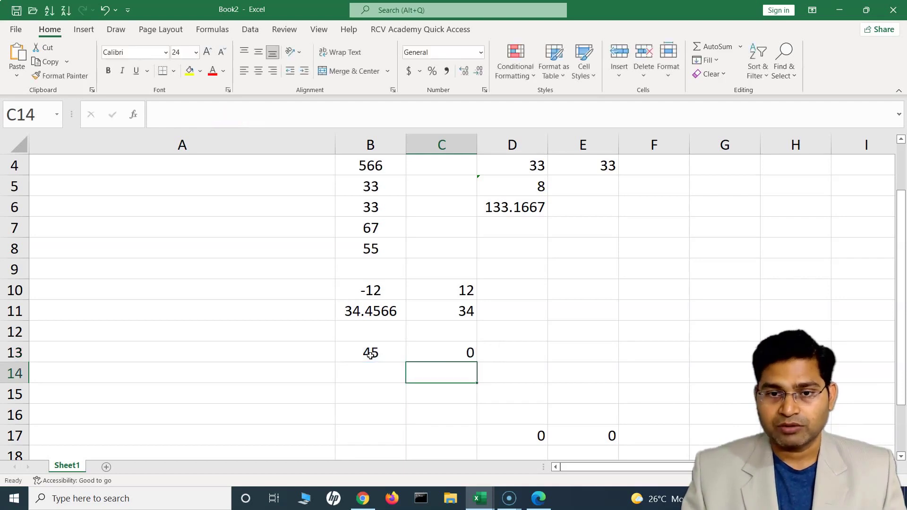
{"action": "left_click", "coordinate": [432, 352]}
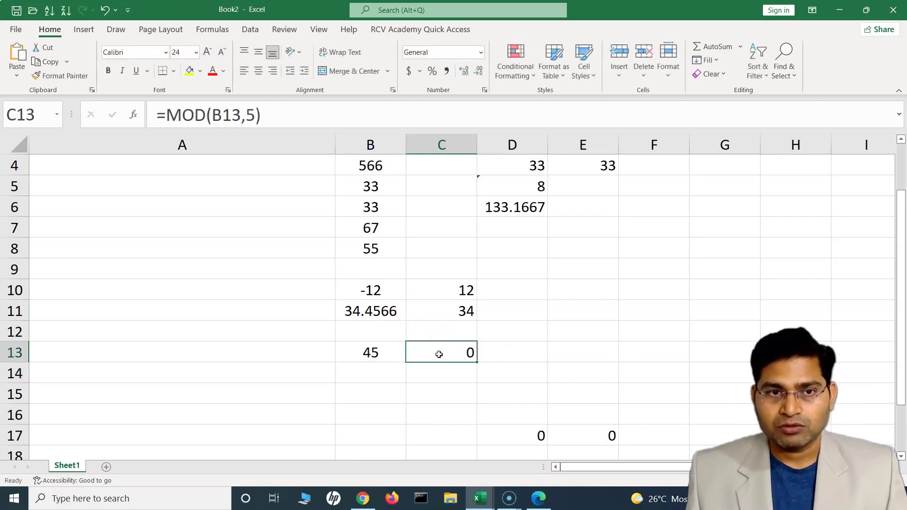
- Change the MOD divisor in C13 from 5 to 2 so the remainder reads 1
{"action": "left_click", "coordinate": [427, 363]}
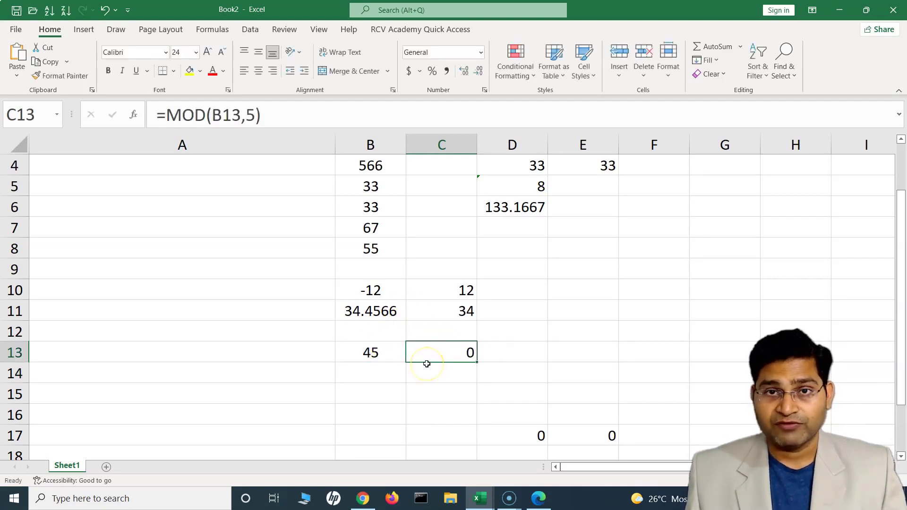
{"action": "left_click", "coordinate": [434, 356]}
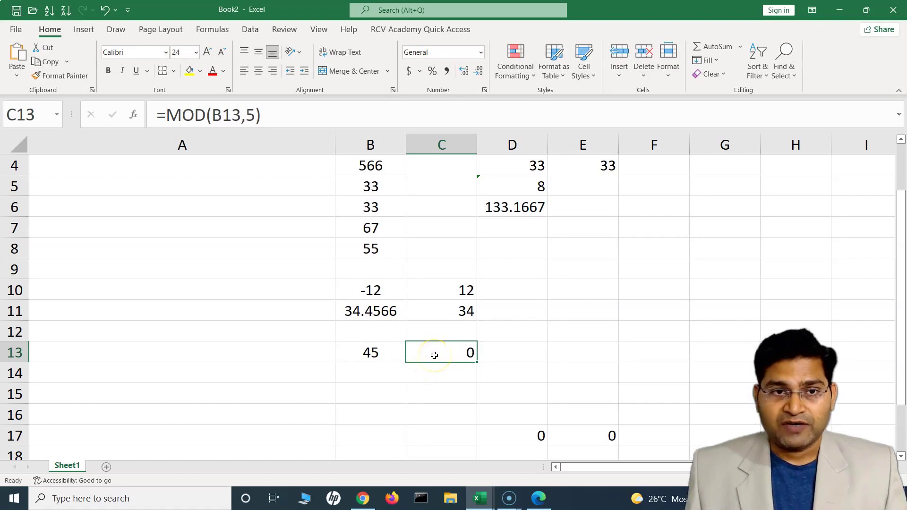
{"action": "double_click", "coordinate": [434, 355]}
{"action": "left_click", "coordinate": [489, 353]}
{"action": "double_click", "coordinate": [489, 353]}
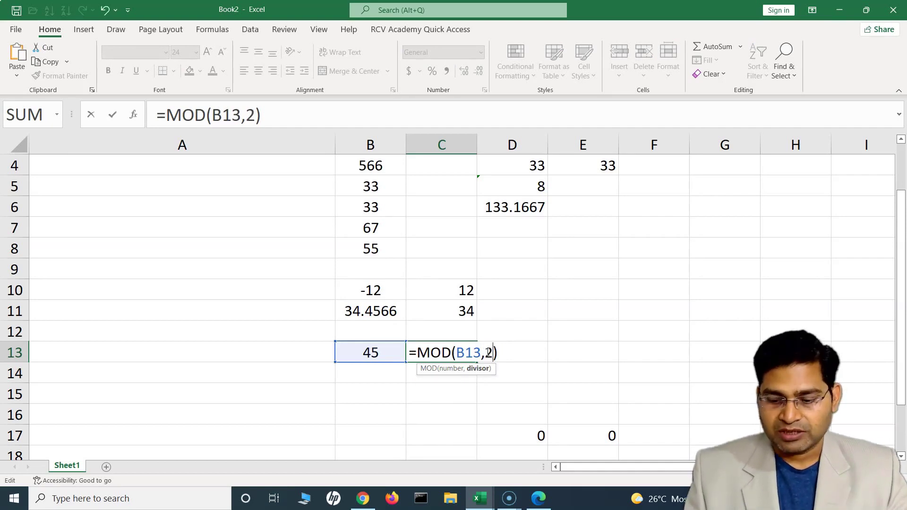
{"action": "key", "text": "Return"}
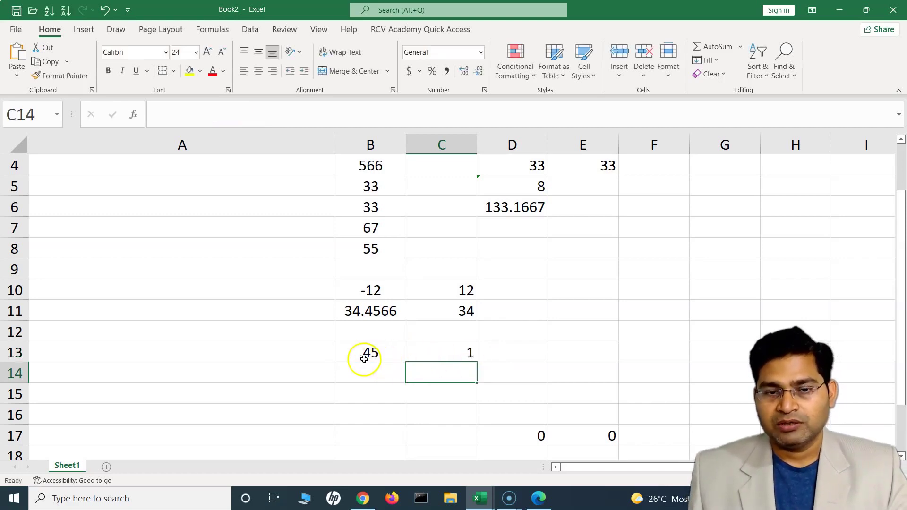
{"action": "left_click", "coordinate": [443, 356]}
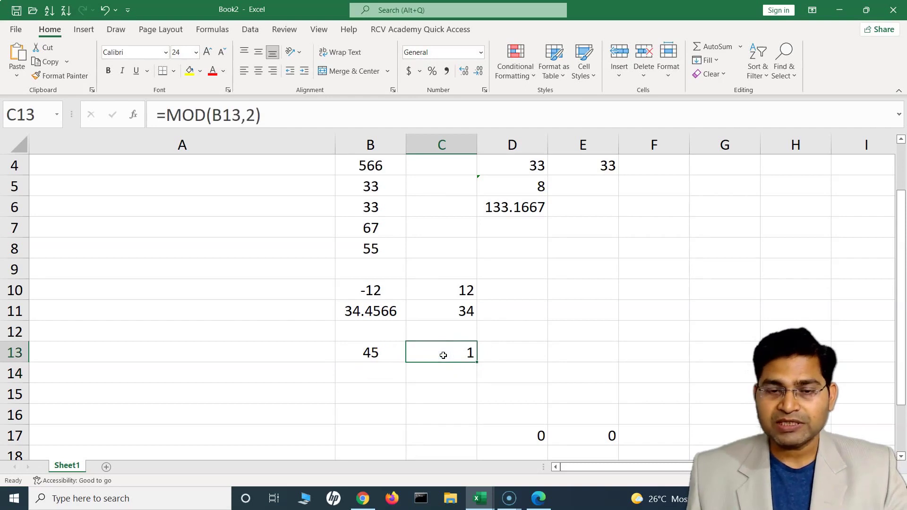
{"action": "scroll", "coordinate": [352, 358], "scroll_direction": "up", "scroll_amount": 1}
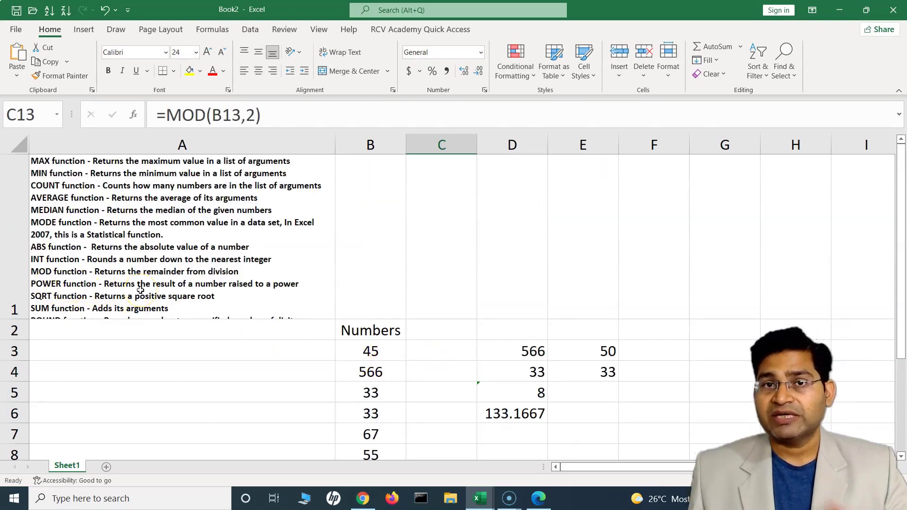
- Enter 5 in B14 and =POWER(B14,2) in C14, giving 25
{"action": "scroll", "coordinate": [179, 283], "scroll_direction": "down", "scroll_amount": 3}
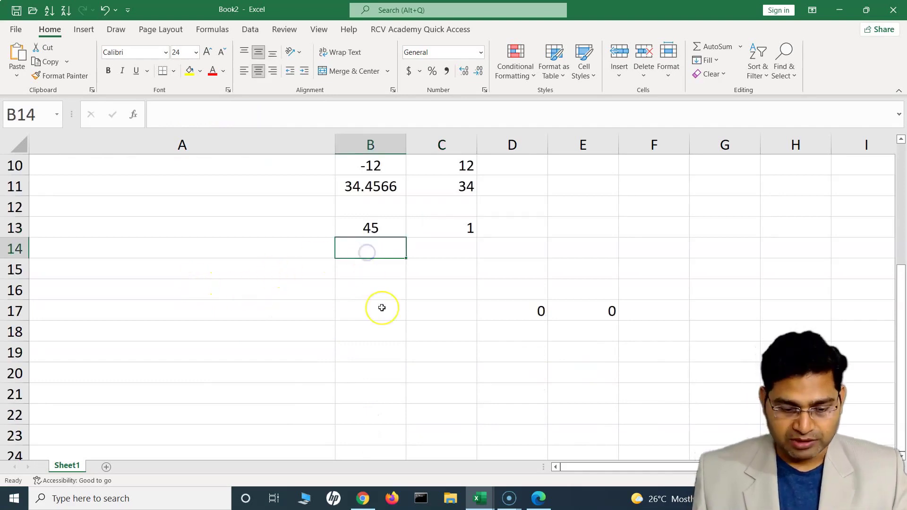
{"action": "type", "text": "2"}
{"action": "left_click", "coordinate": [454, 243]}
{"action": "left_click", "coordinate": [453, 249]}
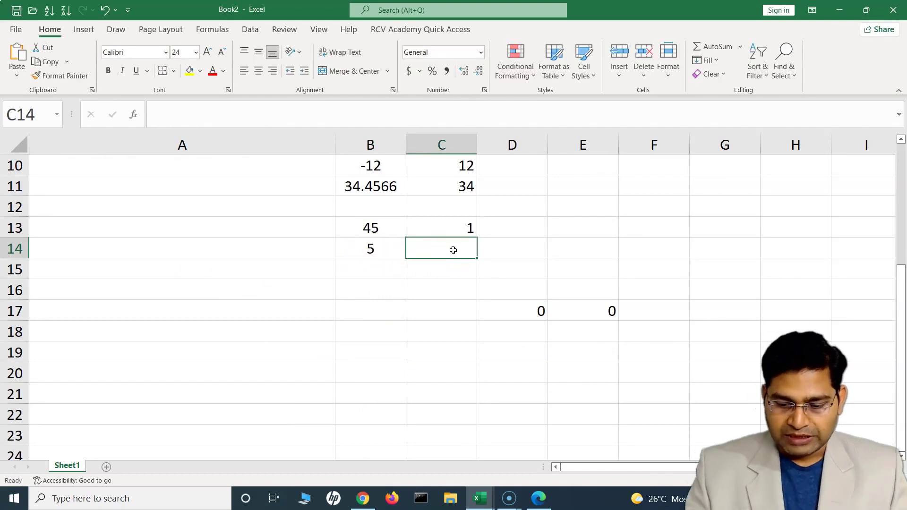
{"action": "type", "text": "=POW"}
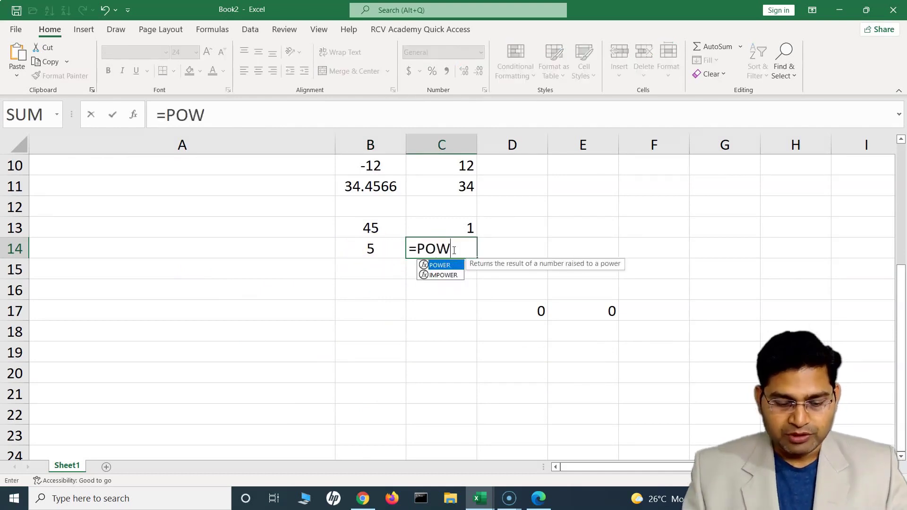
{"action": "type", "text": "ER("}
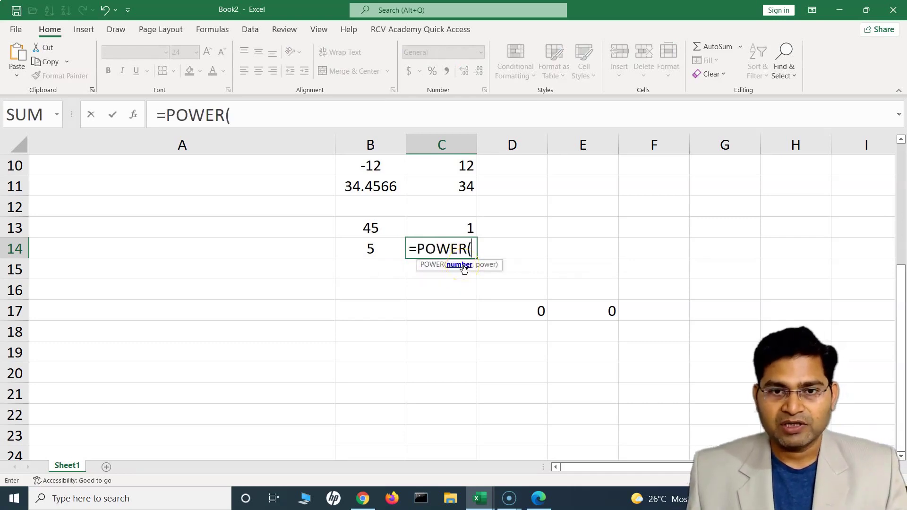
{"action": "left_click", "coordinate": [380, 254]}
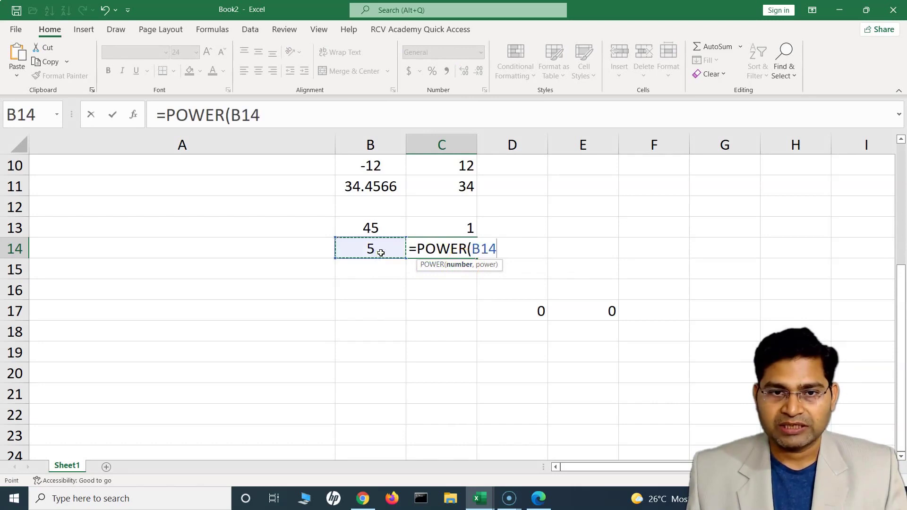
{"action": "type", "text": ","}
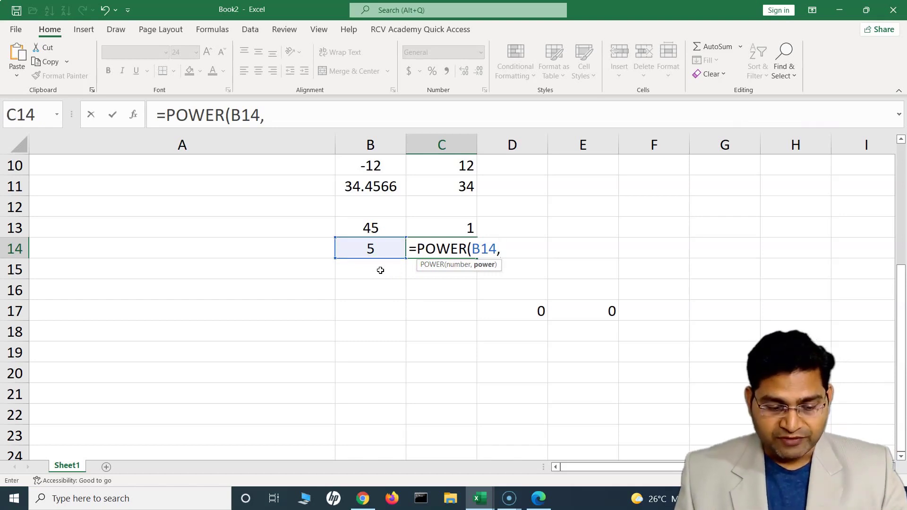
{"action": "type", "text": "2"}
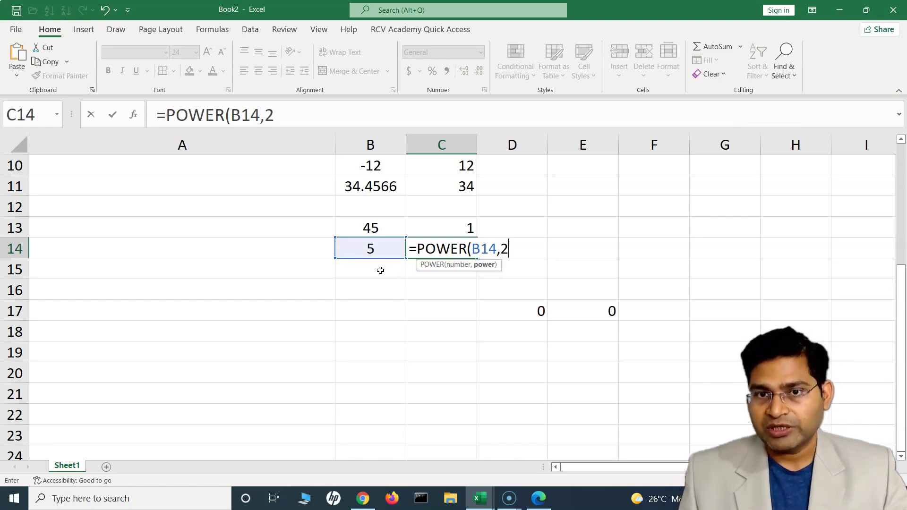
{"action": "type", "text": ")"}
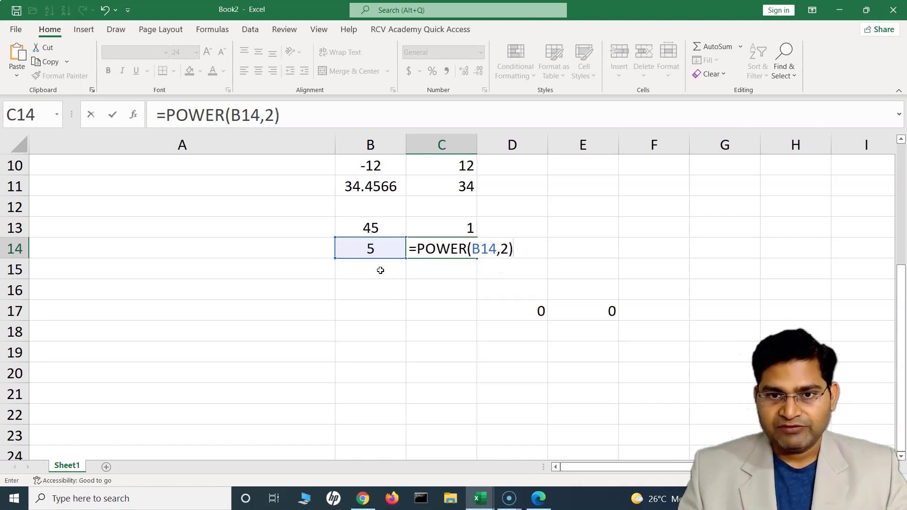
{"action": "key", "text": "Return"}
- Change the POWER exponent in C14 to 3 so it shows 125
{"action": "left_click", "coordinate": [449, 251]}
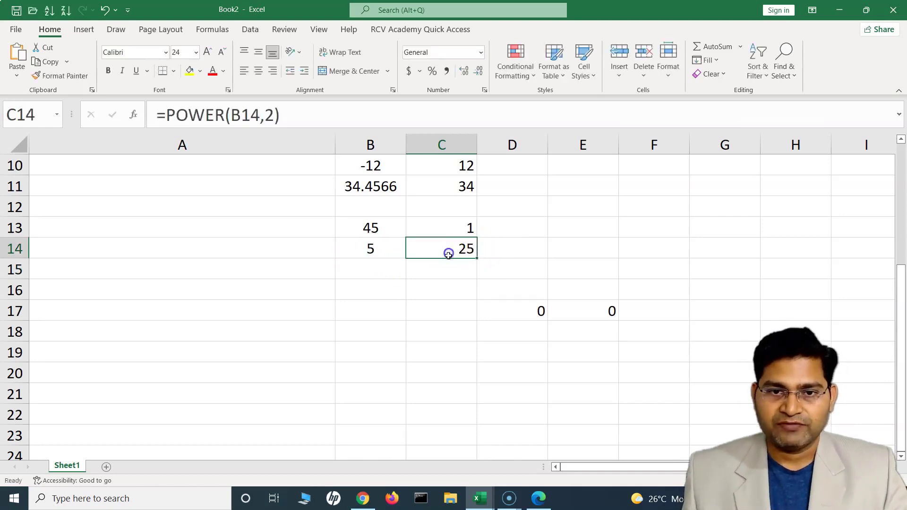
{"action": "double_click", "coordinate": [274, 115]}
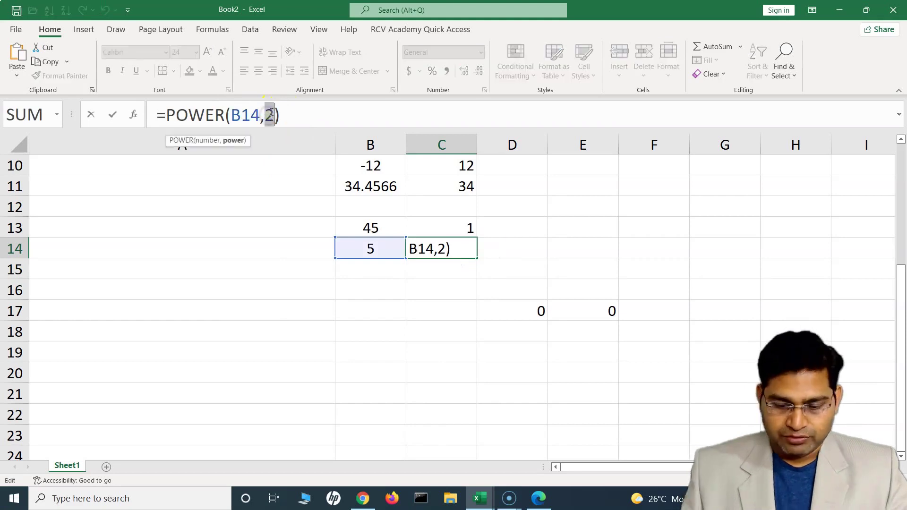
{"action": "type", "text": "3"}
{"action": "key", "text": "Return"}
- Drag row 1's lower border down to reveal the ROUND and SUBTOTAL descriptions
{"action": "left_click", "coordinate": [441, 246]}
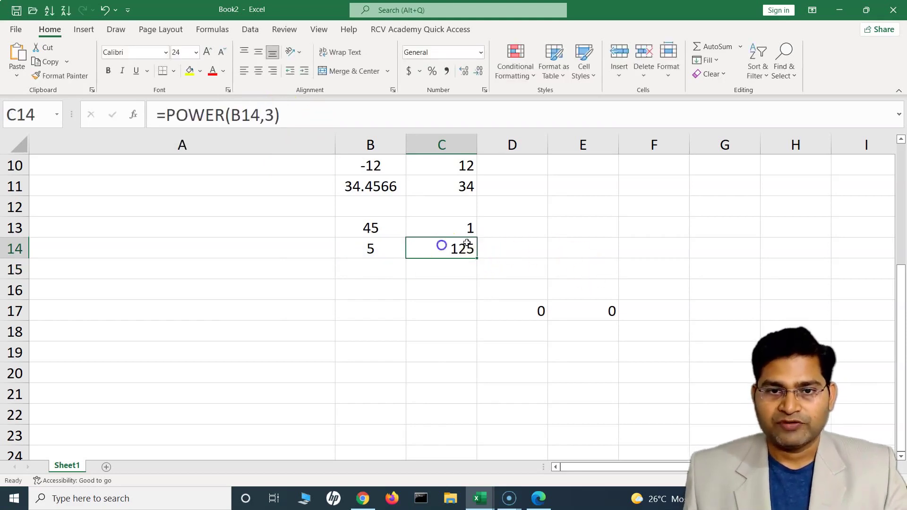
{"action": "left_click", "coordinate": [367, 247]}
{"action": "scroll", "coordinate": [405, 352], "scroll_direction": "up", "scroll_amount": 3}
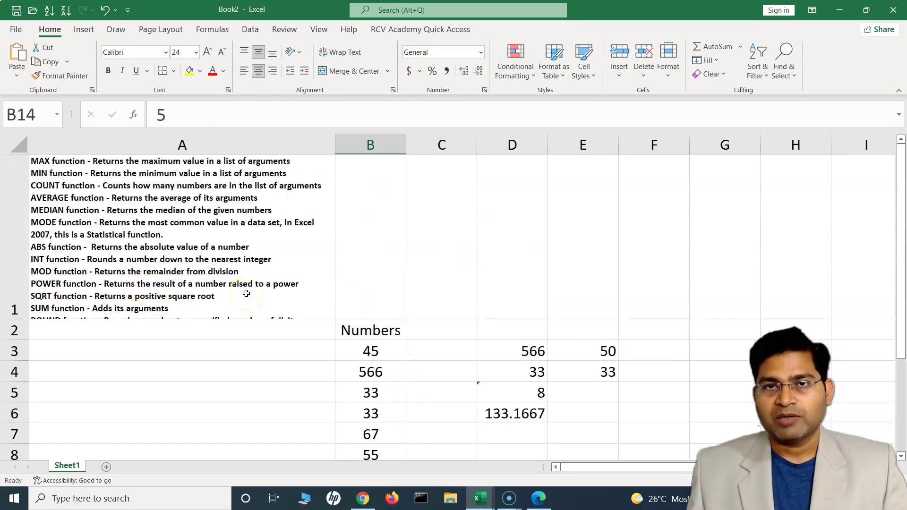
{"action": "left_click", "coordinate": [112, 300]}
{"action": "left_click_drag", "start_coordinate": [16, 319], "coordinate": [17, 346]}
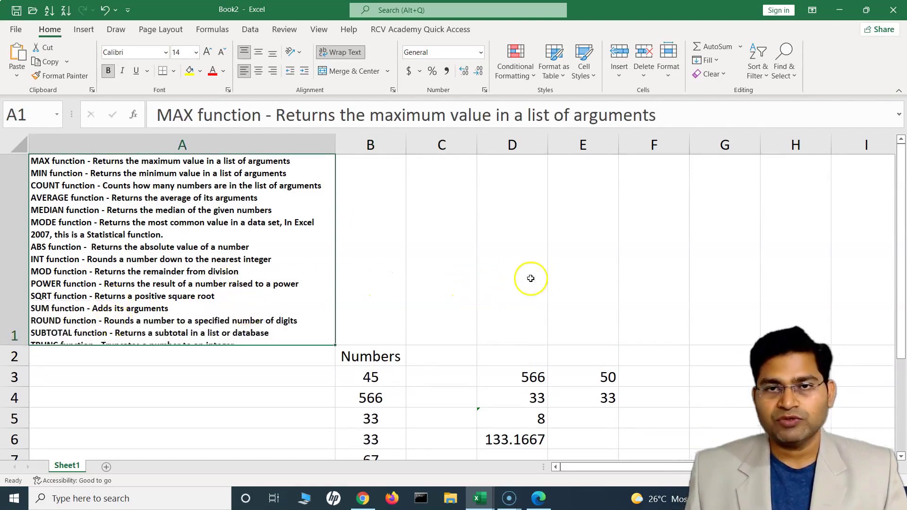
{"action": "scroll", "coordinate": [530, 279], "scroll_direction": "down", "scroll_amount": 2}
- Enter 25 in B15 and =SQRT(B15) in C15, returning 5
{"action": "left_click", "coordinate": [367, 334]}
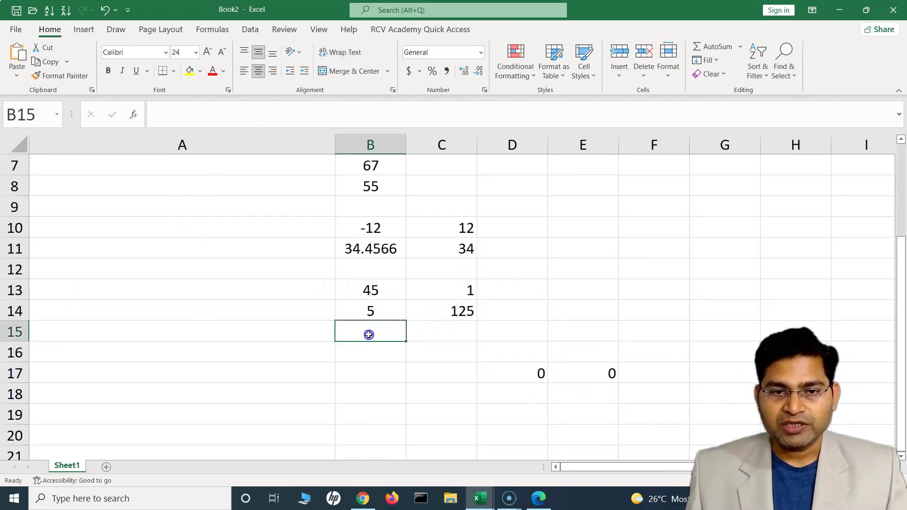
{"action": "type", "text": "25"}
{"action": "left_click", "coordinate": [439, 329]}
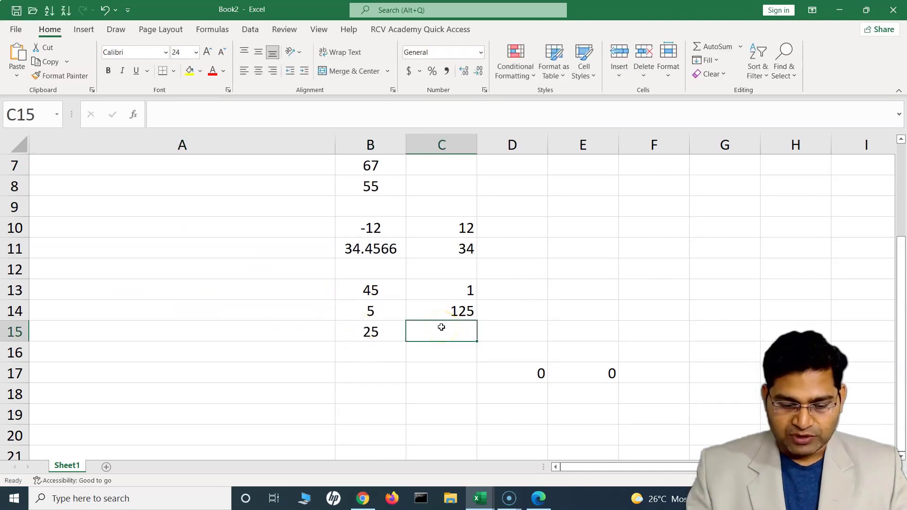
{"action": "type", "text": "=SQR"}
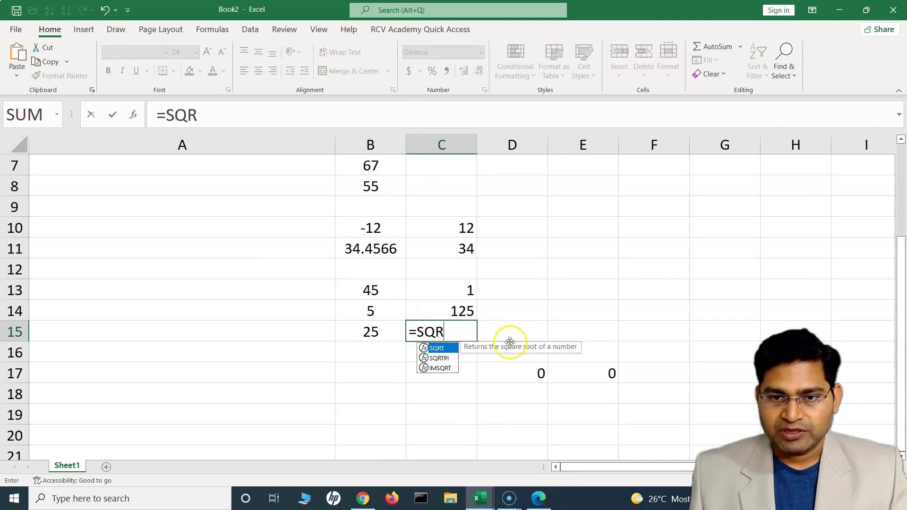
{"action": "type", "text": "T"}
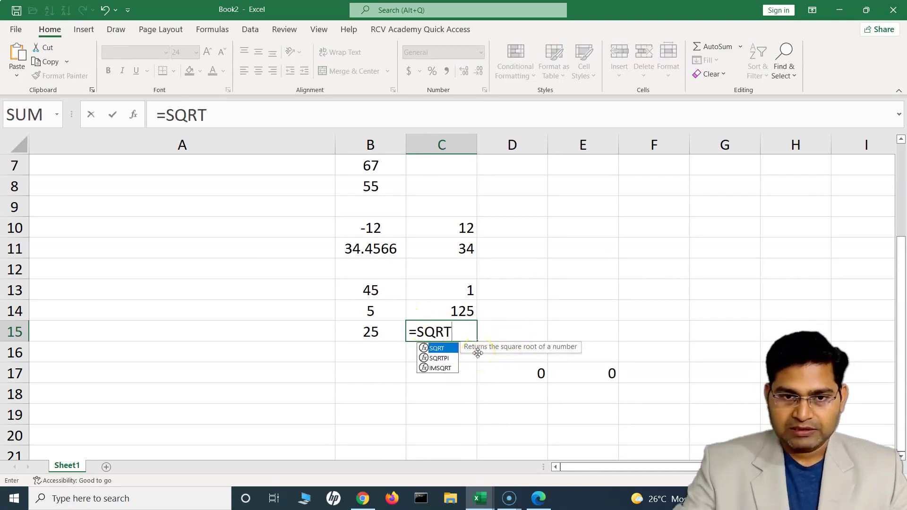
{"action": "type", "text": "("}
{"action": "left_click", "coordinate": [381, 332]}
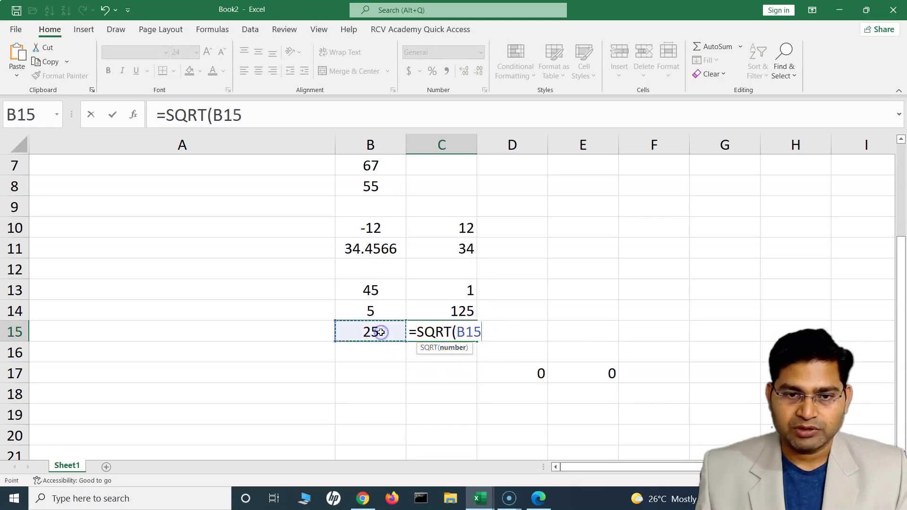
{"action": "type", "text": ")"}
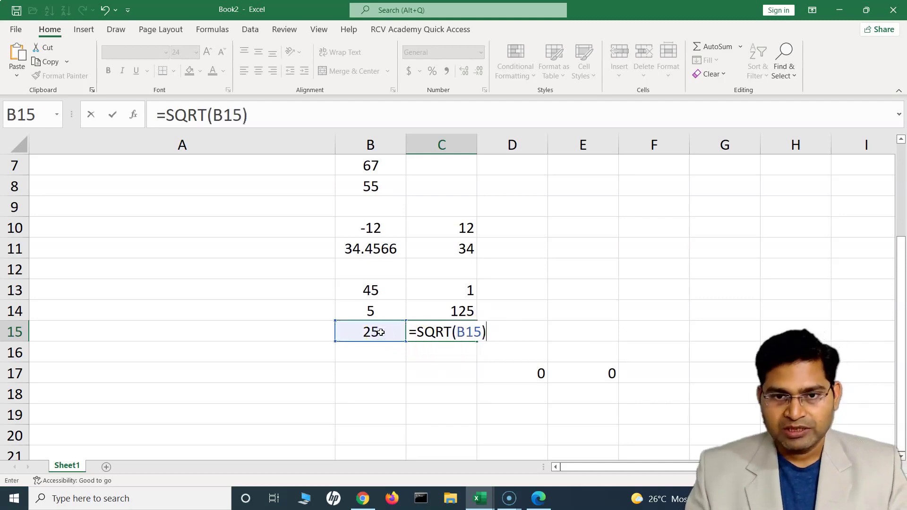
{"action": "key", "text": "Return"}
{"action": "left_click", "coordinate": [466, 331]}
{"action": "left_click", "coordinate": [377, 334]}
{"action": "left_click", "coordinate": [463, 333]}
{"action": "scroll", "coordinate": [262, 339], "scroll_direction": "up", "scroll_amount": 2}
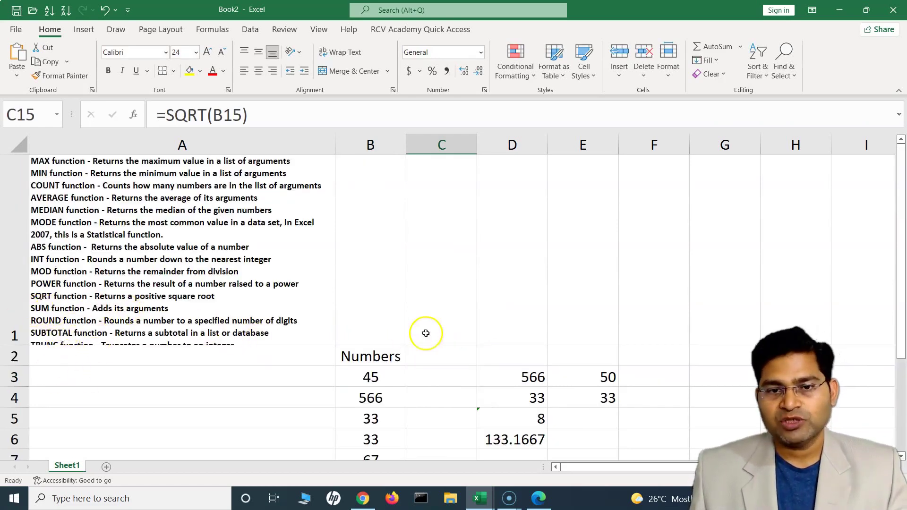
{"action": "scroll", "coordinate": [425, 333], "scroll_direction": "down", "scroll_amount": 1}
{"action": "scroll", "coordinate": [426, 333], "scroll_direction": "up", "scroll_amount": 1}
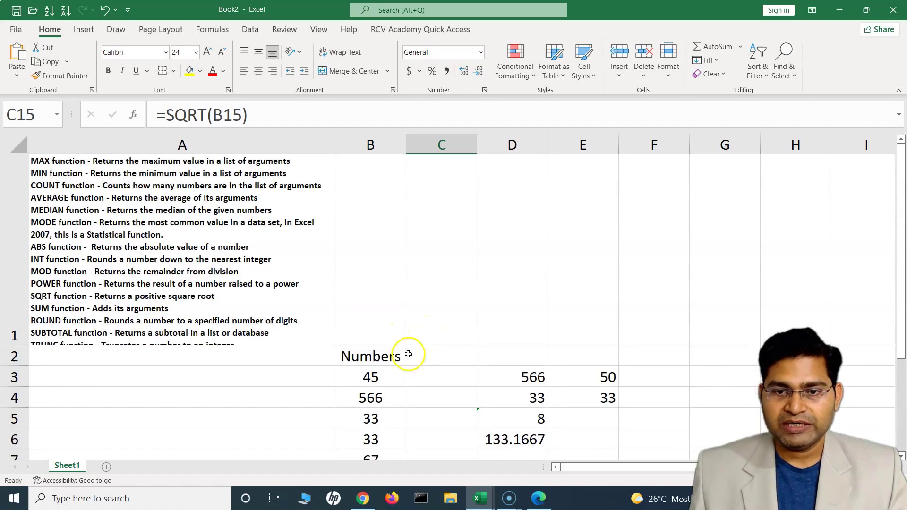
{"action": "scroll", "coordinate": [476, 380], "scroll_direction": "down", "scroll_amount": 1}
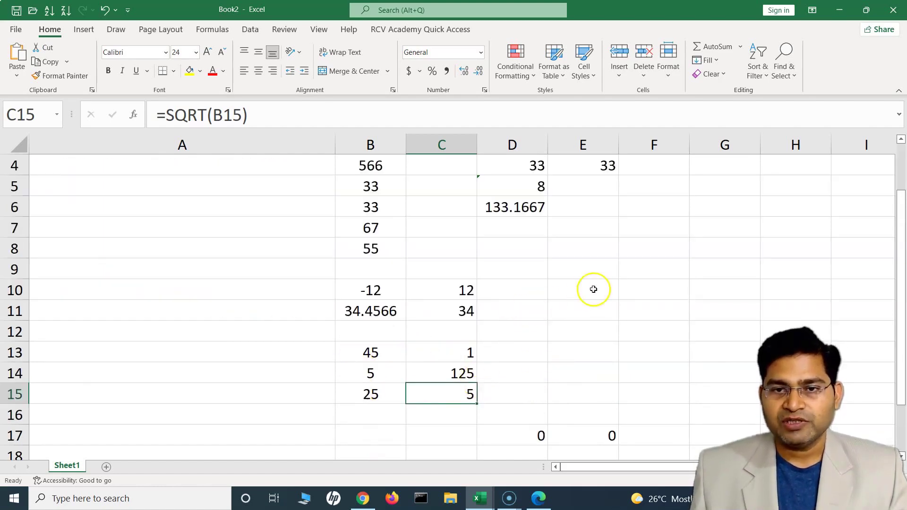
- Copy the sample numbers from B3:B7 into F8:F12
{"action": "left_click", "coordinate": [388, 266]}
{"action": "scroll", "coordinate": [388, 268], "scroll_direction": "up", "scroll_amount": 1}
{"action": "left_click_drag", "start_coordinate": [394, 373], "coordinate": [402, 457]}
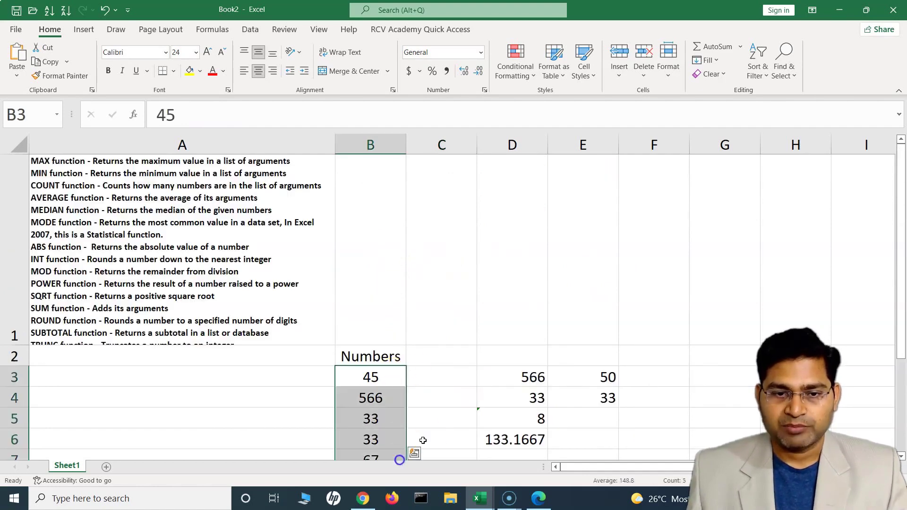
{"action": "key", "text": "ctrl+c"}
{"action": "scroll", "coordinate": [748, 346], "scroll_direction": "down", "scroll_amount": 2}
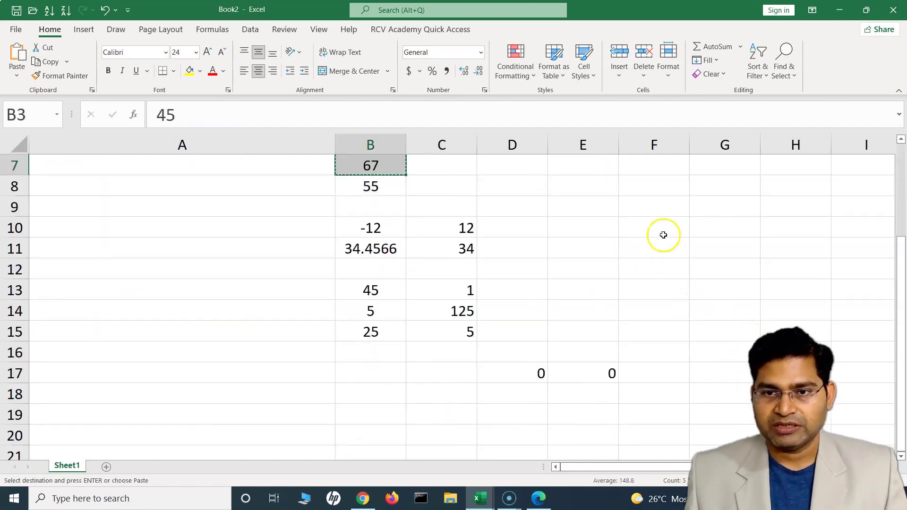
{"action": "left_click", "coordinate": [664, 188]}
{"action": "key", "text": "ctrl+v"}
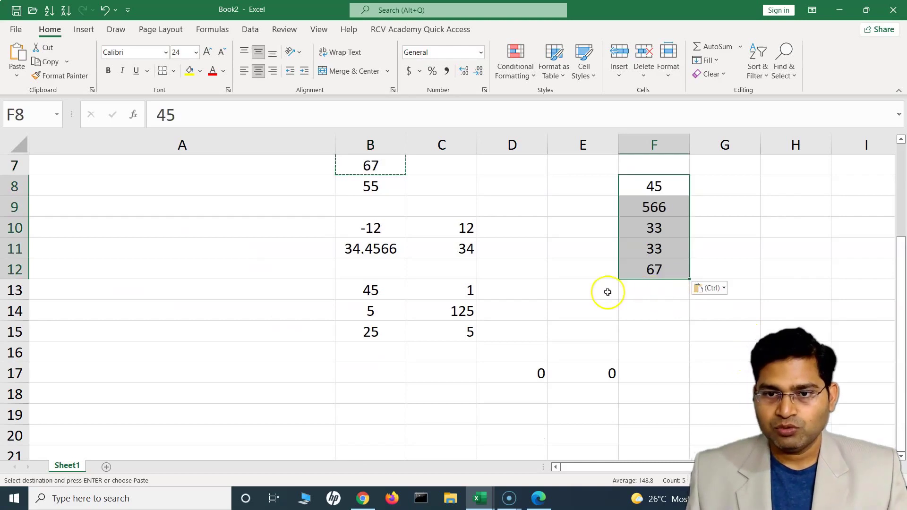
{"action": "left_click", "coordinate": [657, 291]}
{"action": "left_click", "coordinate": [667, 184]}
{"action": "left_click_drag", "start_coordinate": [667, 185], "coordinate": [658, 269]}
- Total F8:F12 with =SUM(F8:F12) in F13, giving 744
{"action": "left_click", "coordinate": [656, 292]}
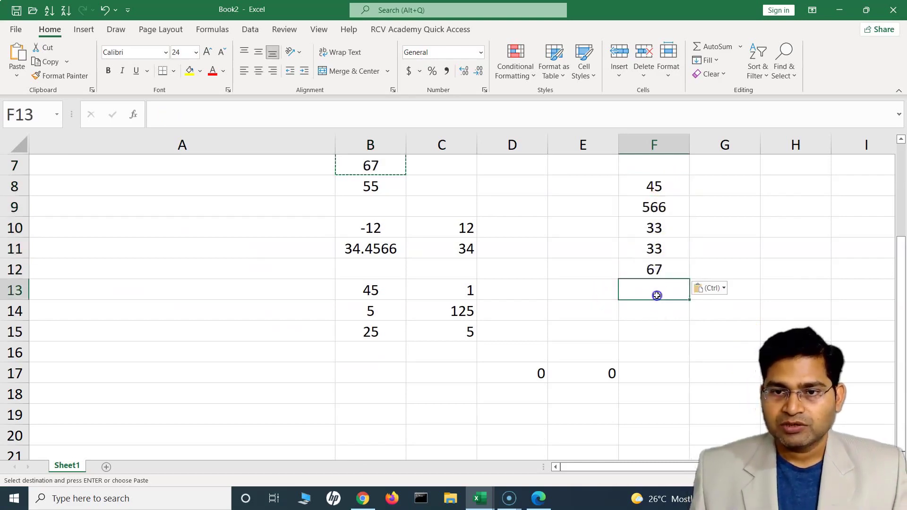
{"action": "key", "text": "Escape"}
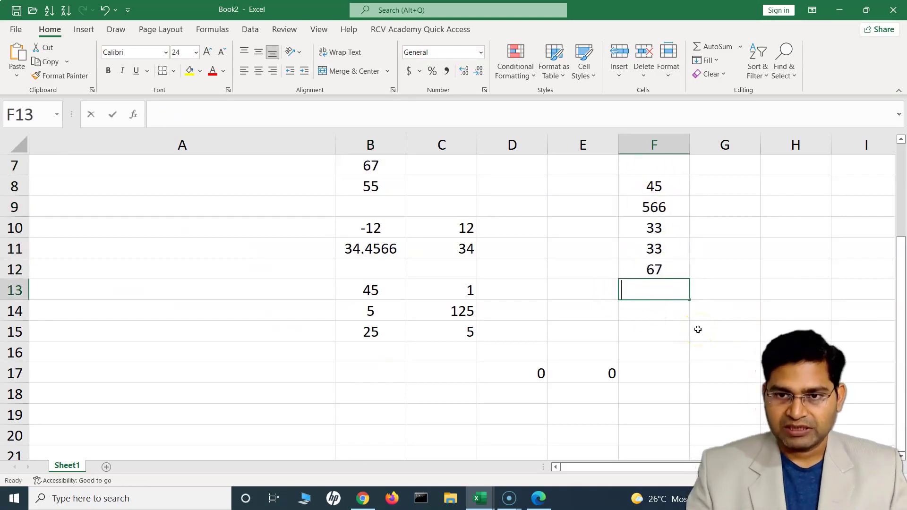
{"action": "type", "text": "=SUM"}
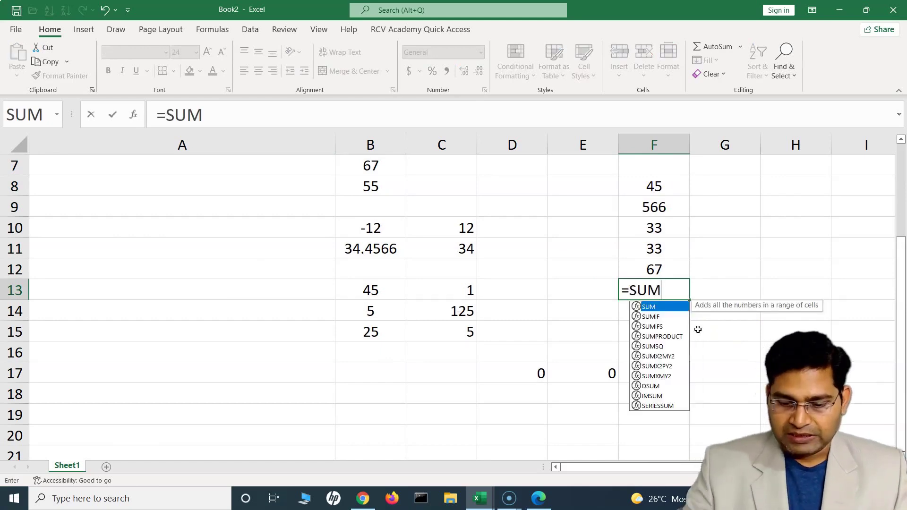
{"action": "type", "text": "("}
{"action": "left_click", "coordinate": [667, 192]}
{"action": "left_click_drag", "start_coordinate": [667, 192], "coordinate": [668, 270]}
{"action": "type", "text": ")"}
{"action": "key", "text": "Return"}
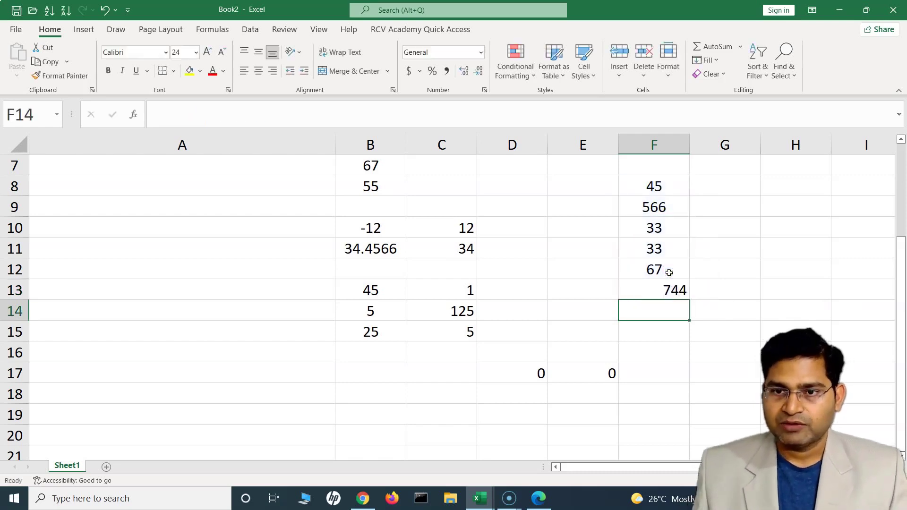
{"action": "left_click", "coordinate": [644, 293]}
{"action": "left_click_drag", "start_coordinate": [674, 184], "coordinate": [671, 260]}
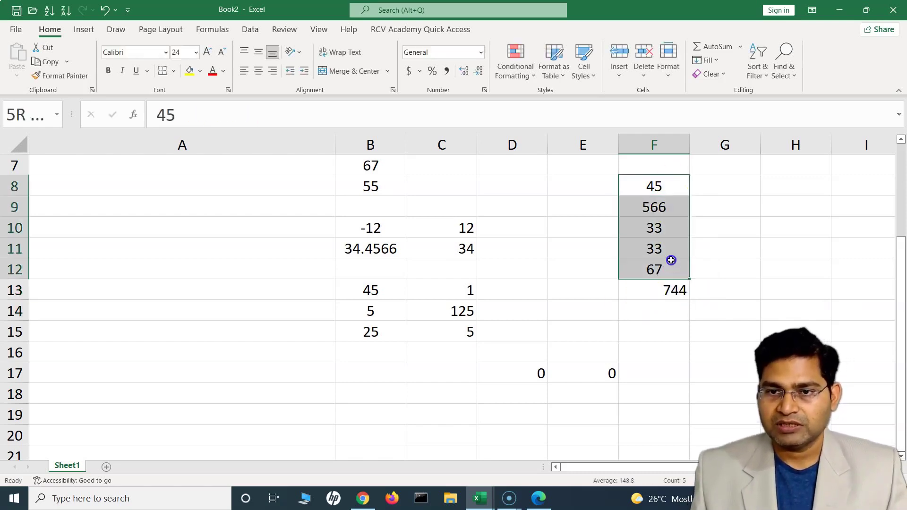
{"action": "left_click", "coordinate": [652, 290]}
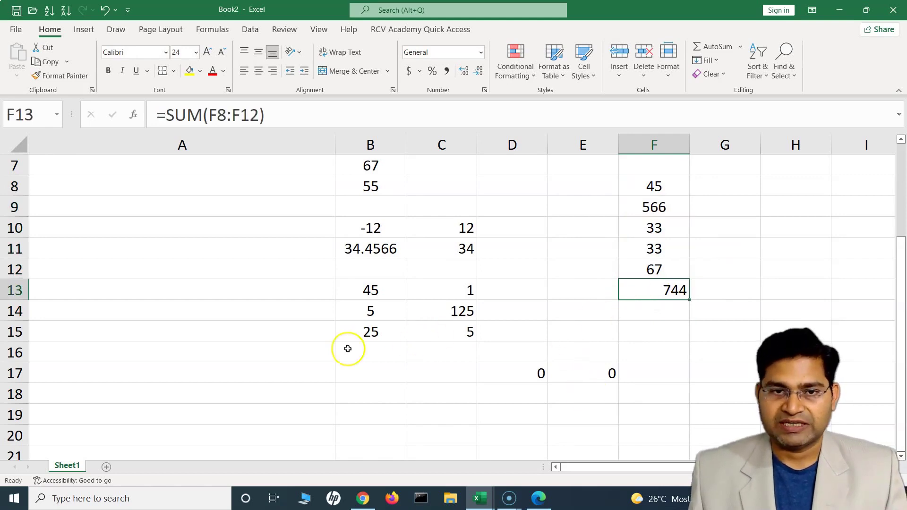
{"action": "scroll", "coordinate": [347, 348], "scroll_direction": "up", "scroll_amount": 2}
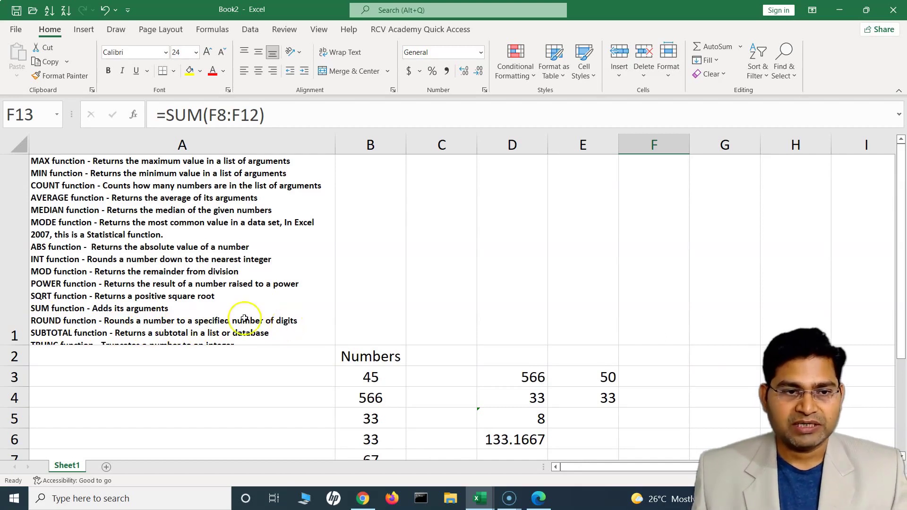
- Clear the zeros in D17:E17 and enter 23.45678 in B17
{"action": "scroll", "coordinate": [287, 323], "scroll_direction": "down", "scroll_amount": 2}
{"action": "left_click_drag", "start_coordinate": [512, 373], "coordinate": [572, 370]}
{"action": "key", "text": "Delete"}
{"action": "left_click", "coordinate": [386, 371]}
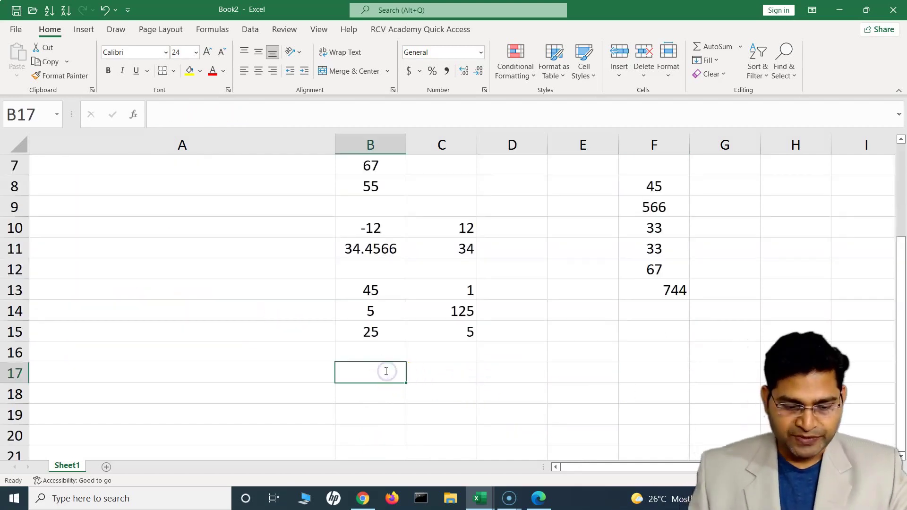
{"action": "type", "text": "23.45678"}
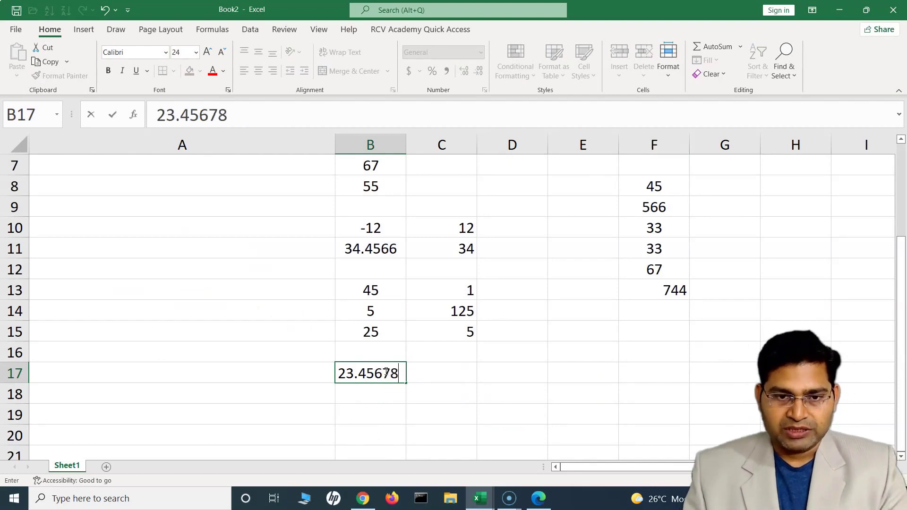
{"action": "left_click", "coordinate": [453, 372]}
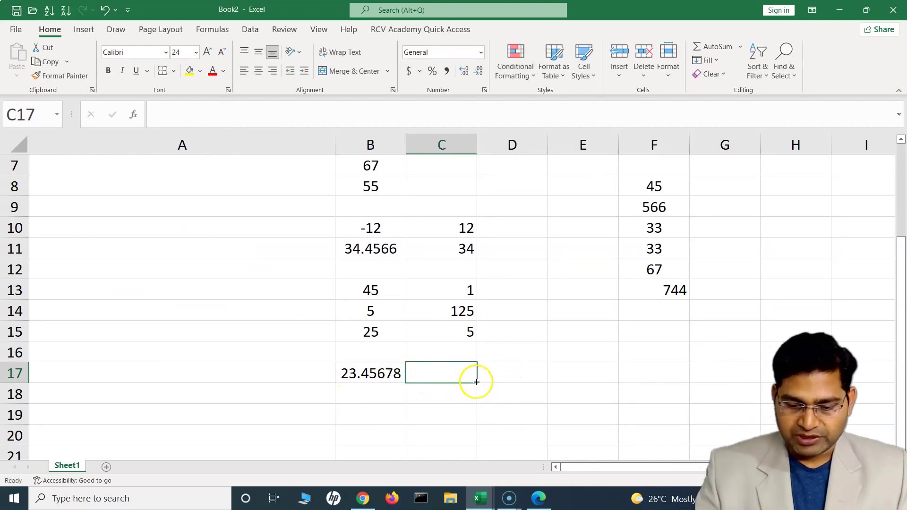
- Enter =ROUND(B17,2) in C17 to show 23.46
{"action": "type", "text": "=ROUND"}
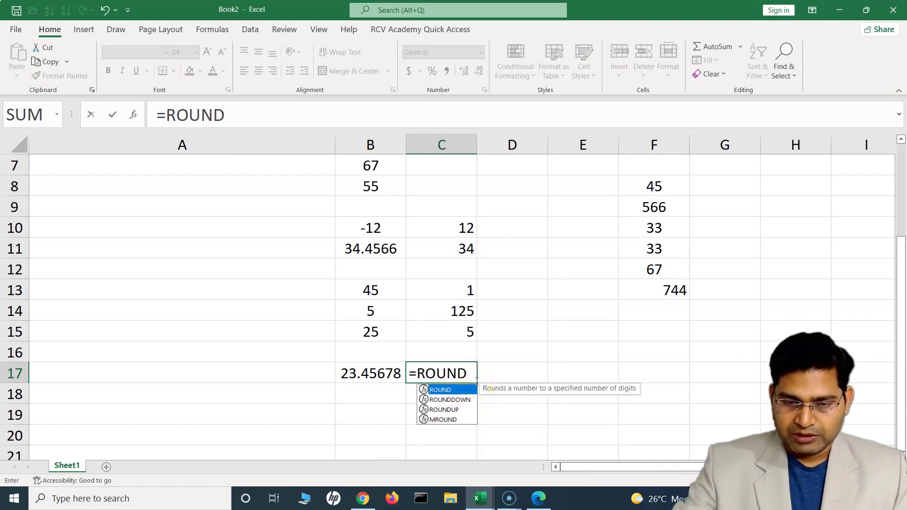
{"action": "type", "text": "("}
{"action": "left_click", "coordinate": [384, 374]}
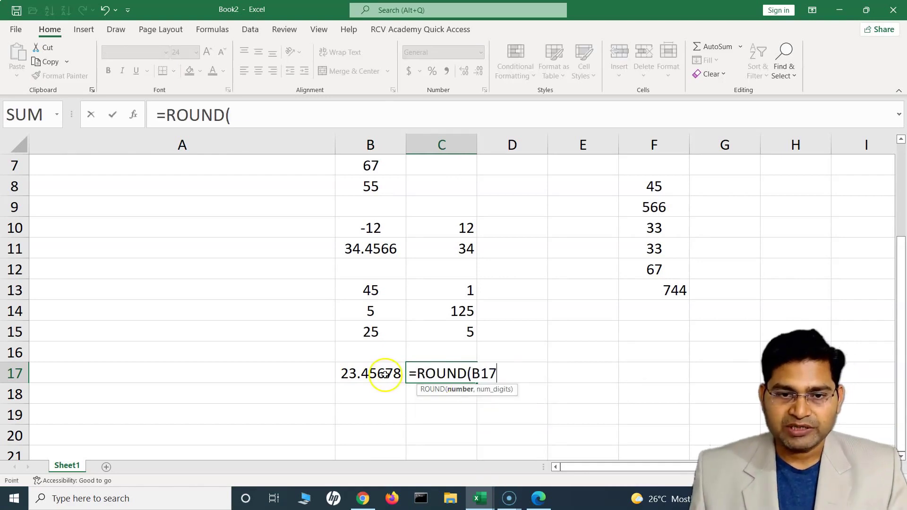
{"action": "type", "text": ","}
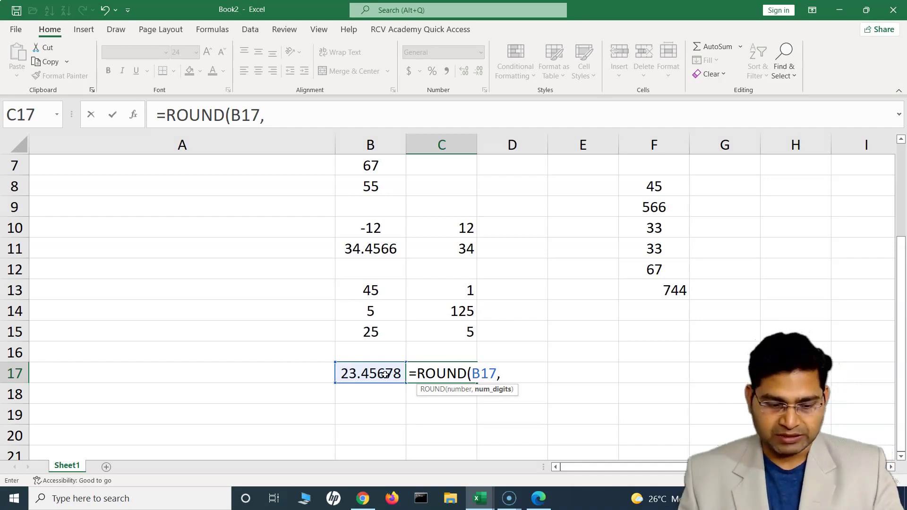
{"action": "type", "text": "2"}
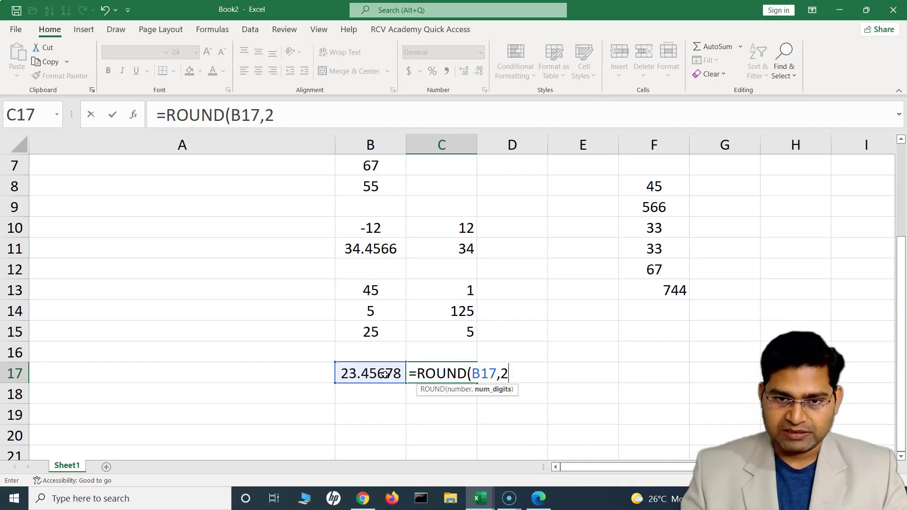
{"action": "type", "text": ")"}
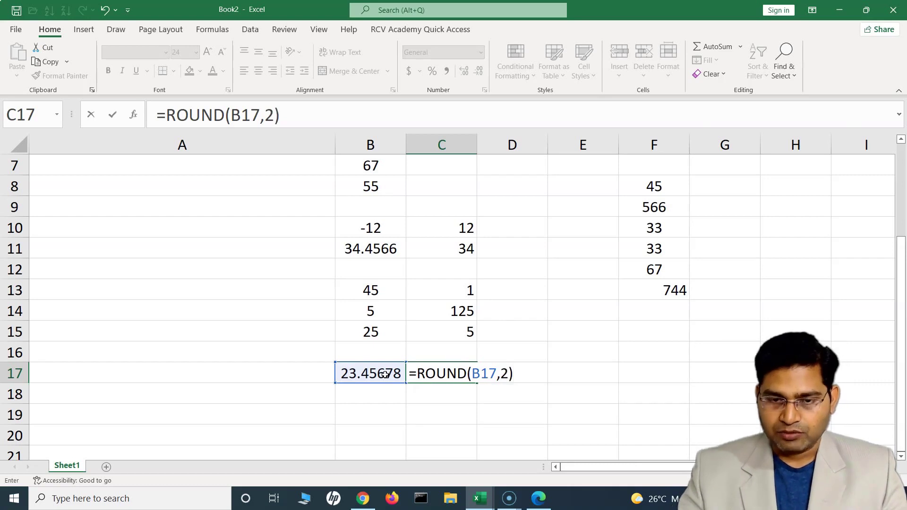
{"action": "key", "text": "Return"}
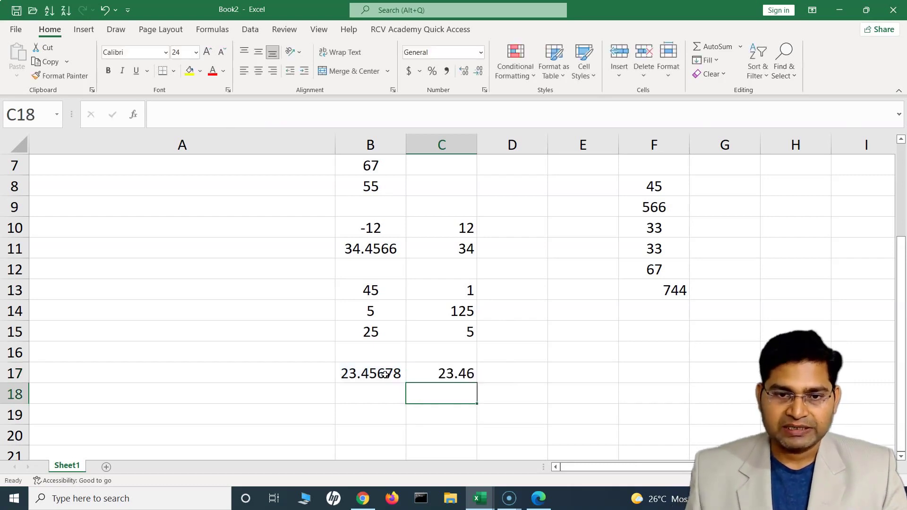
{"action": "left_click", "coordinate": [454, 375]}
{"action": "left_click", "coordinate": [454, 377]}
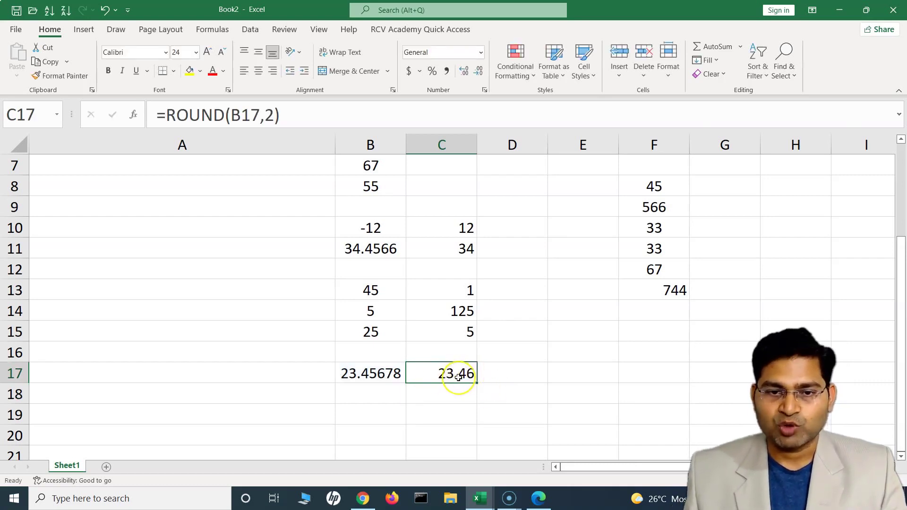
{"action": "left_click", "coordinate": [458, 377]}
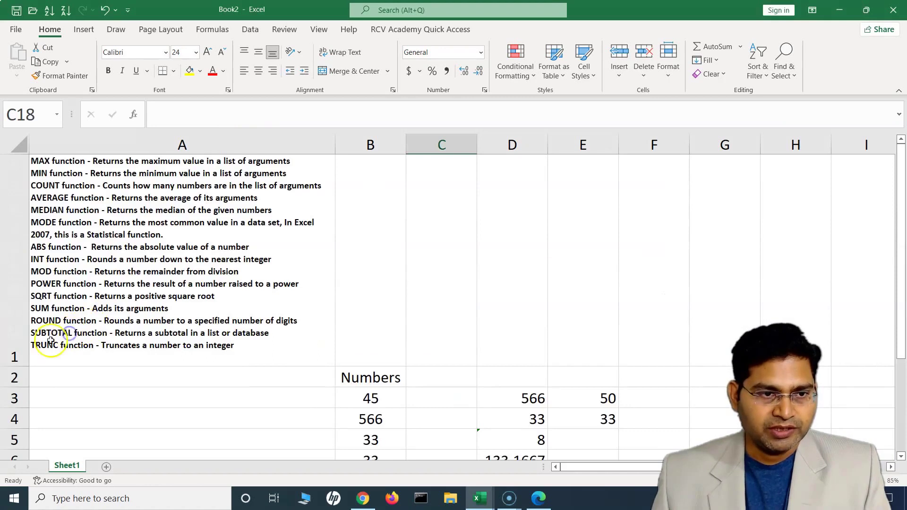
{"action": "left_click", "coordinate": [62, 331]}
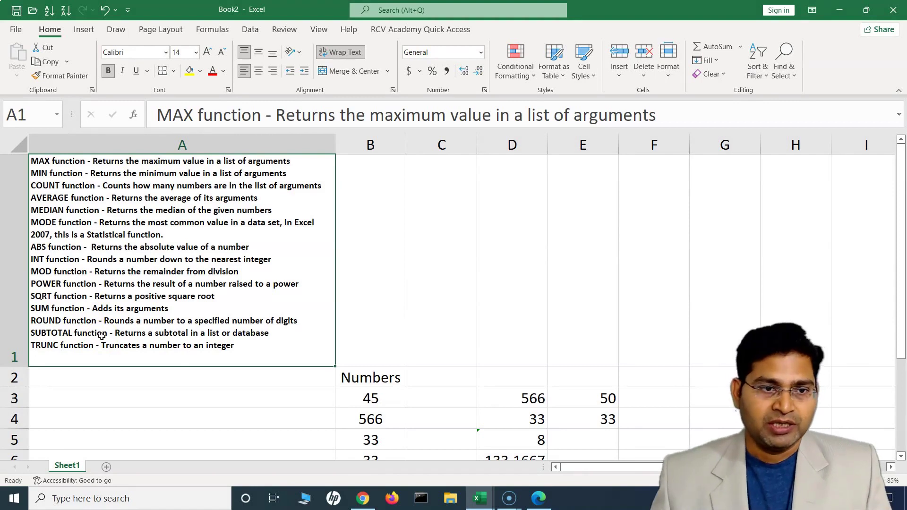
{"action": "left_click", "coordinate": [48, 355]}
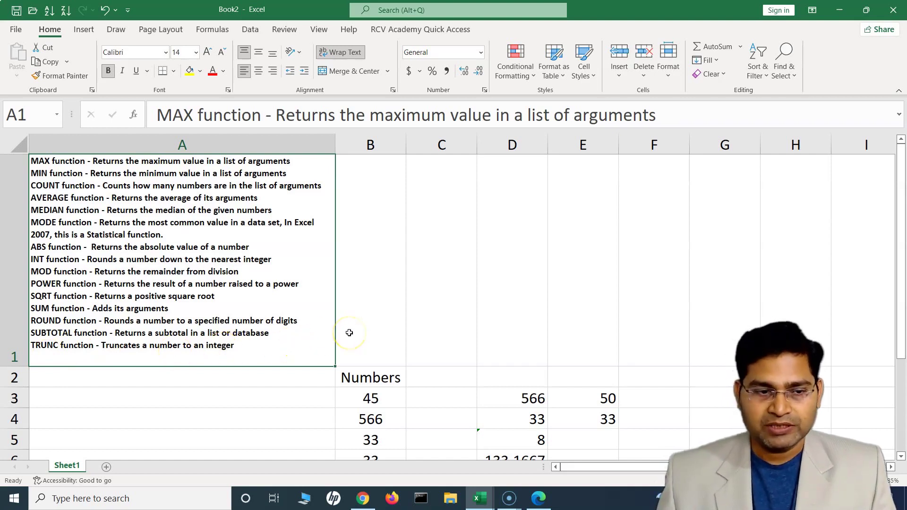
{"action": "left_click", "coordinate": [368, 377]}
{"action": "scroll", "coordinate": [397, 418], "scroll_direction": "down", "scroll_amount": 2}
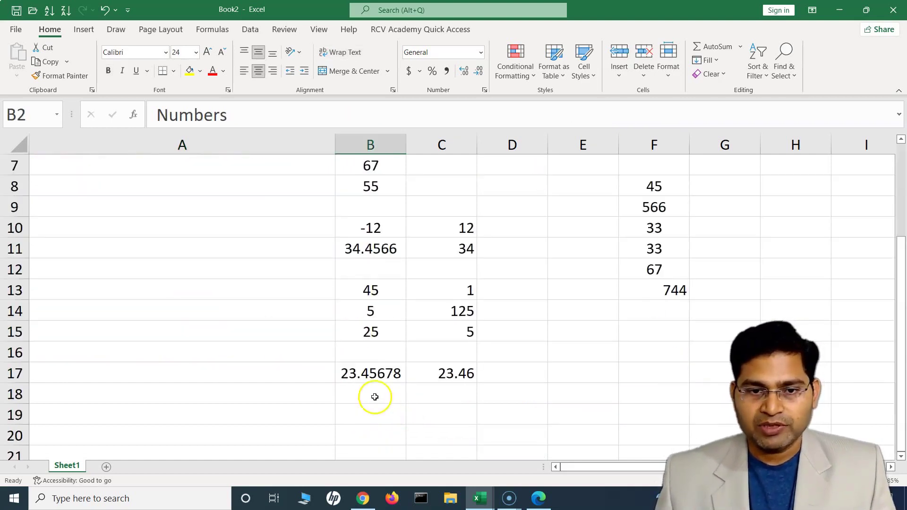
{"action": "left_click", "coordinate": [355, 378]}
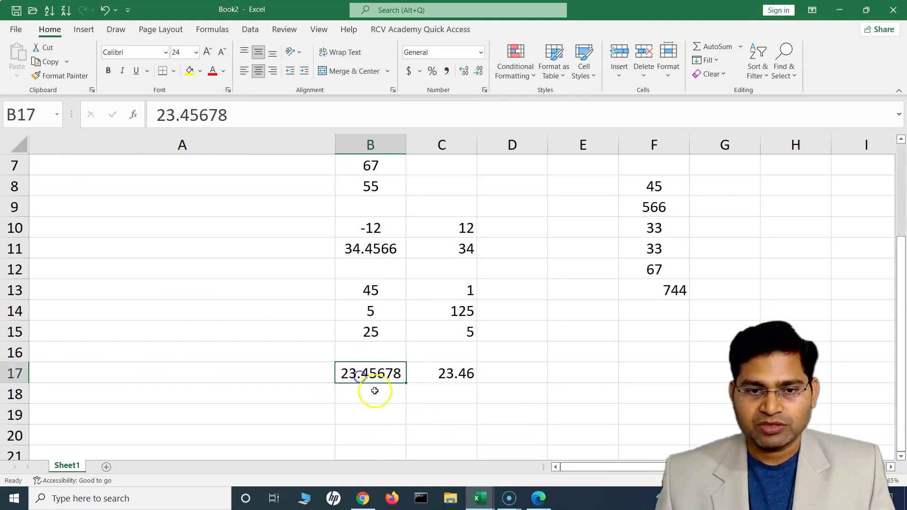
- Enter =TRUNC(B17) in C18 to truncate 23.45678 to 23
{"action": "left_click", "coordinate": [433, 397]}
{"action": "type", "text": "="}
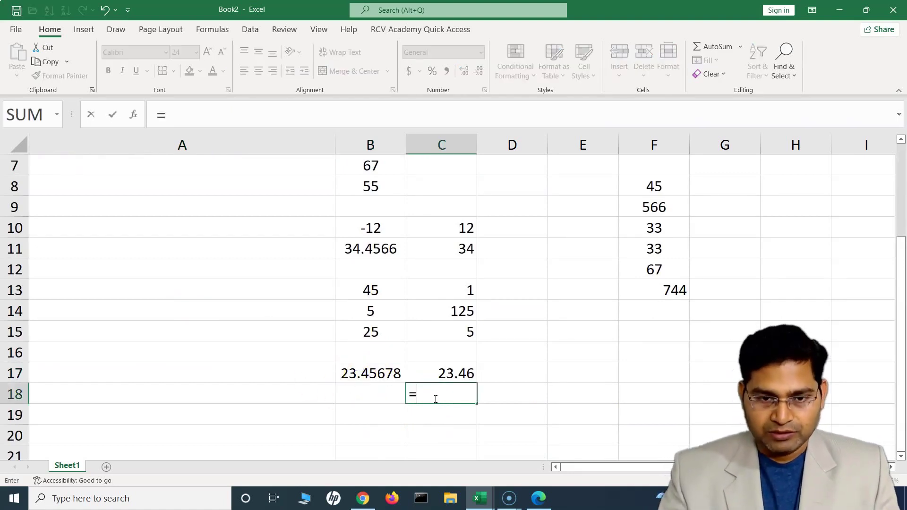
{"action": "type", "text": "TRUNC"}
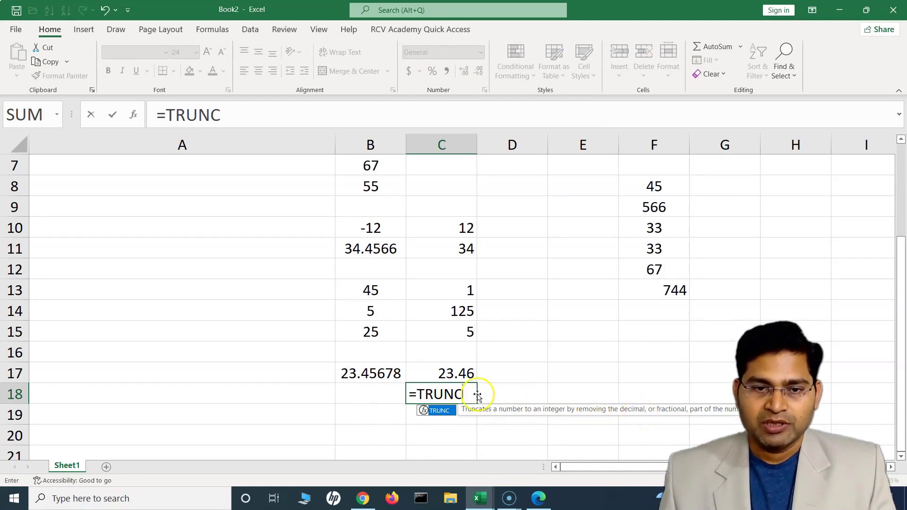
{"action": "type", "text": "("}
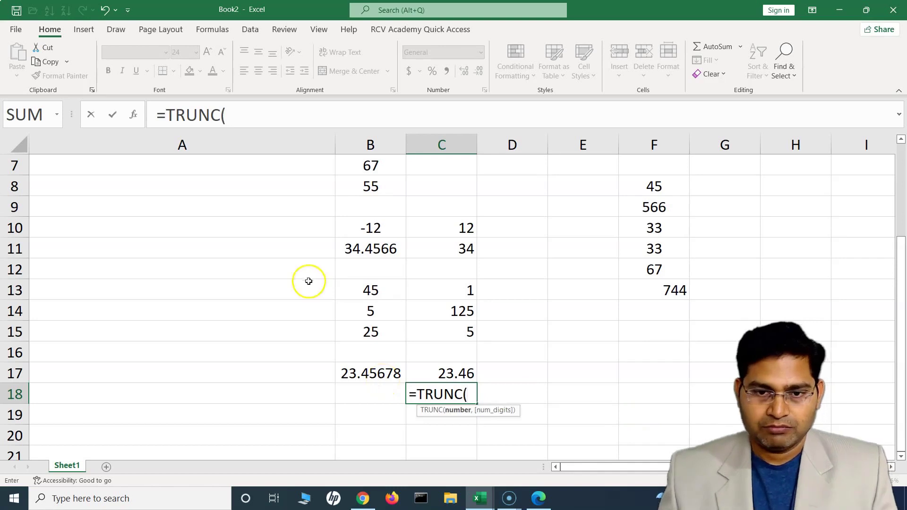
{"action": "left_click", "coordinate": [383, 374]}
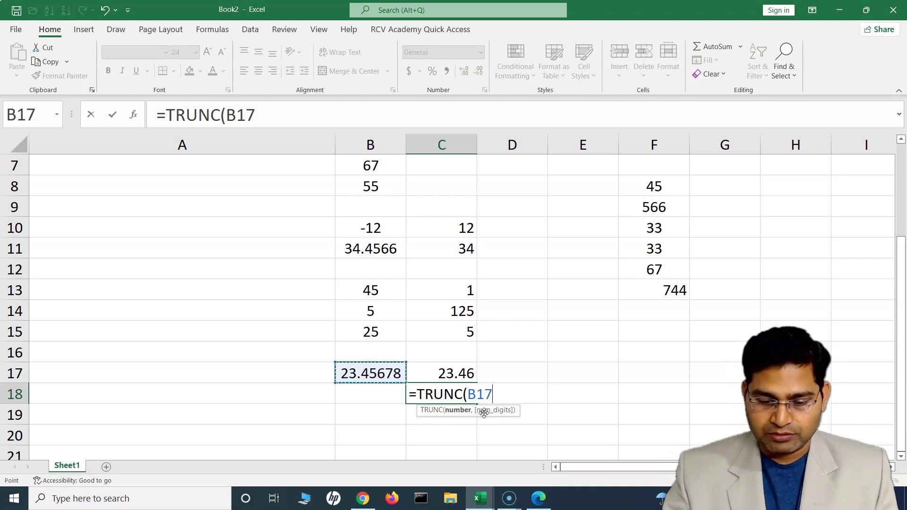
{"action": "type", "text": ")"}
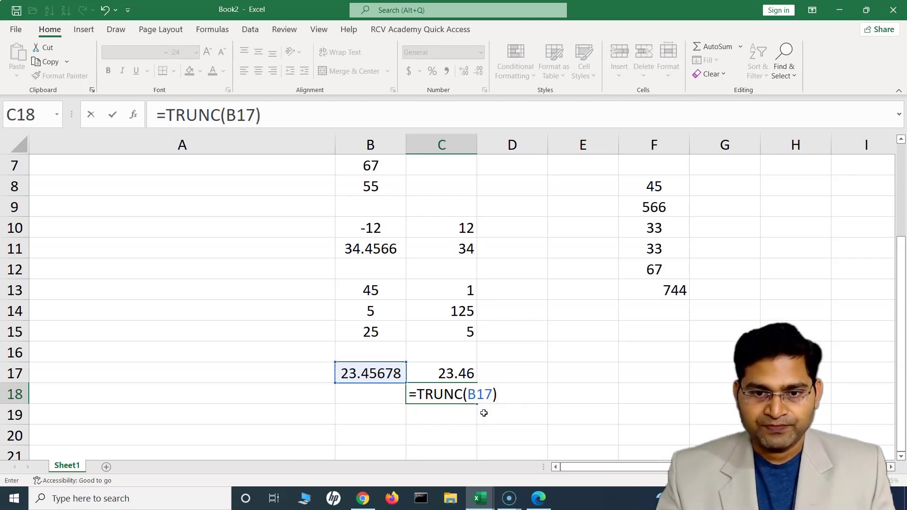
{"action": "key", "text": "Return"}
- Check the TRUNC result in C18, then return to the top of the sheet at A1
{"action": "left_click", "coordinate": [465, 393]}
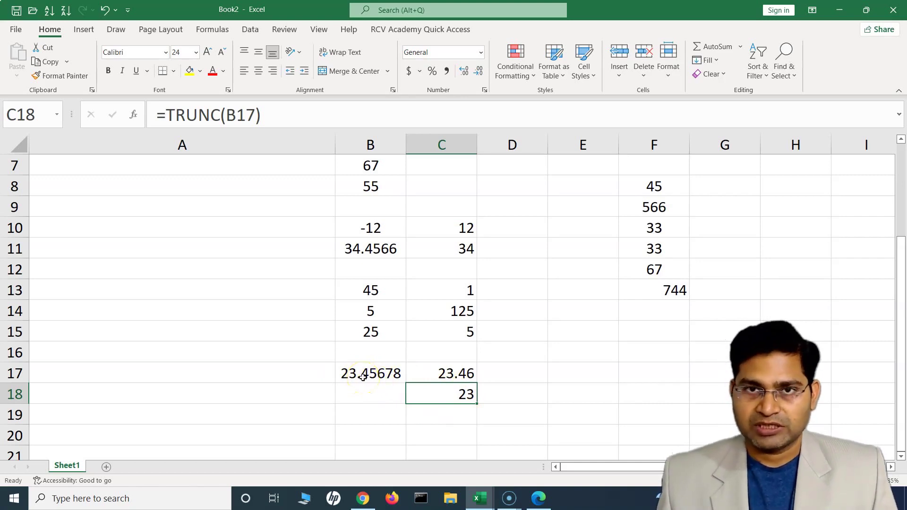
{"action": "left_click", "coordinate": [371, 392]}
{"action": "left_click", "coordinate": [445, 393]}
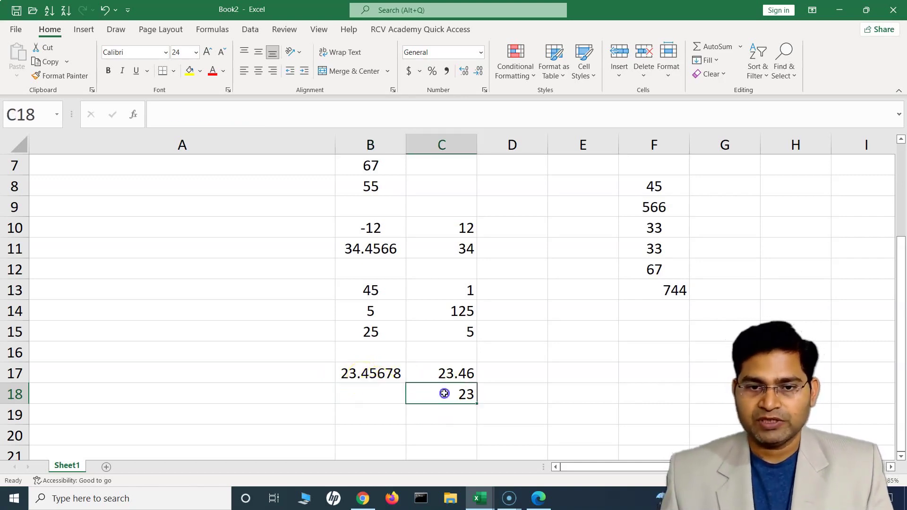
{"action": "scroll", "coordinate": [312, 372], "scroll_direction": "up", "scroll_amount": 2}
{"action": "left_click", "coordinate": [201, 299]}
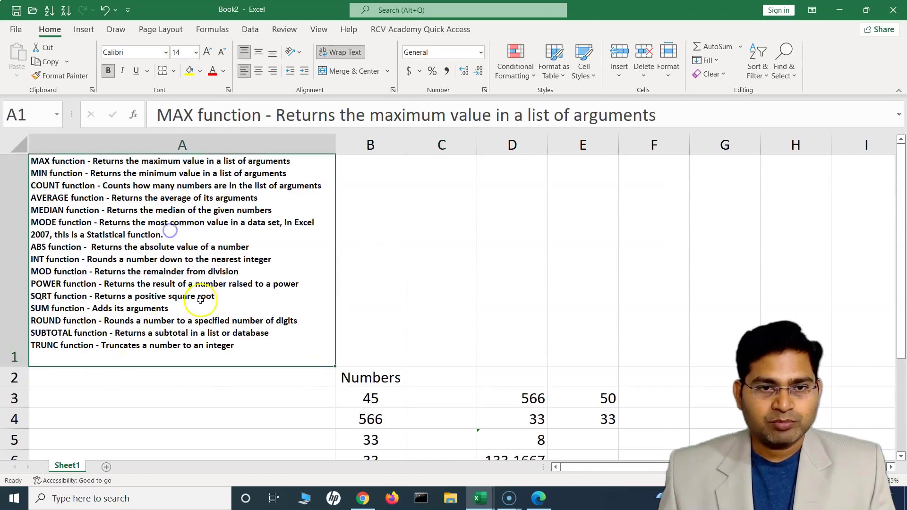